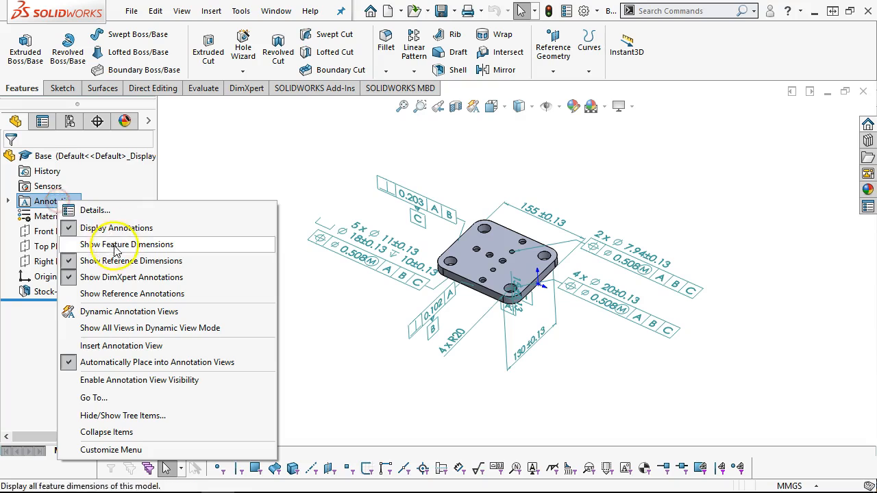
Hide the DimXpert annotations on the base plate.
click(113, 277)
scroll(505, 352, down, 6)
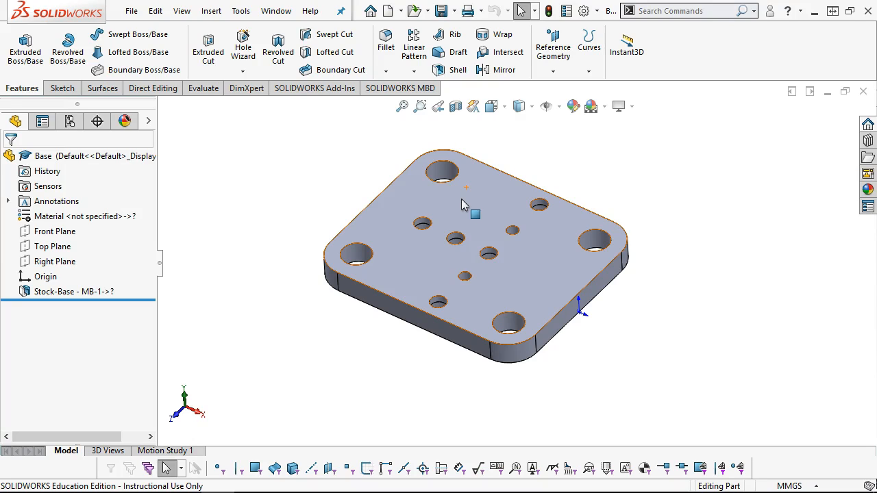
Inspect the holes on the base plate's top face and underside, leaving the underside facing up.
click(424, 210)
middle_drag(342, 330, 370, 132)
click(405, 259)
middle_drag(411, 318, 427, 89)
mouse_move(526, 282)
middle_down()
mouse_move(540, 207)
mouse_move(513, 219)
mouse_move(519, 268)
middle_up()
scroll(521, 286, up, 2)
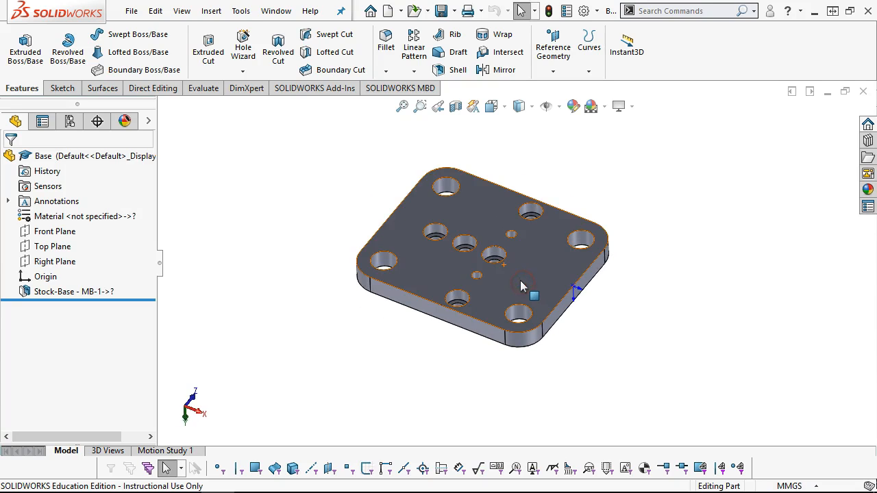
middle_drag(539, 172, 535, 180)
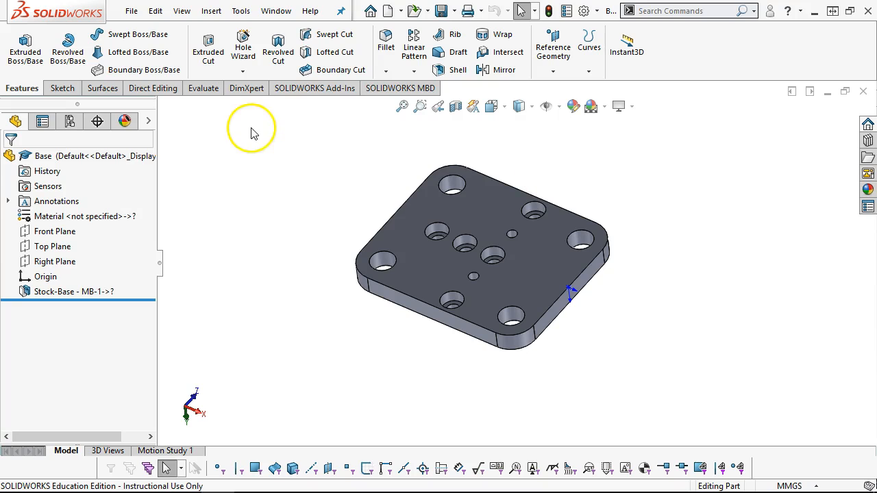
Activate the SOLIDWORKS CAM 2018 add-in for the current session.
click(313, 89)
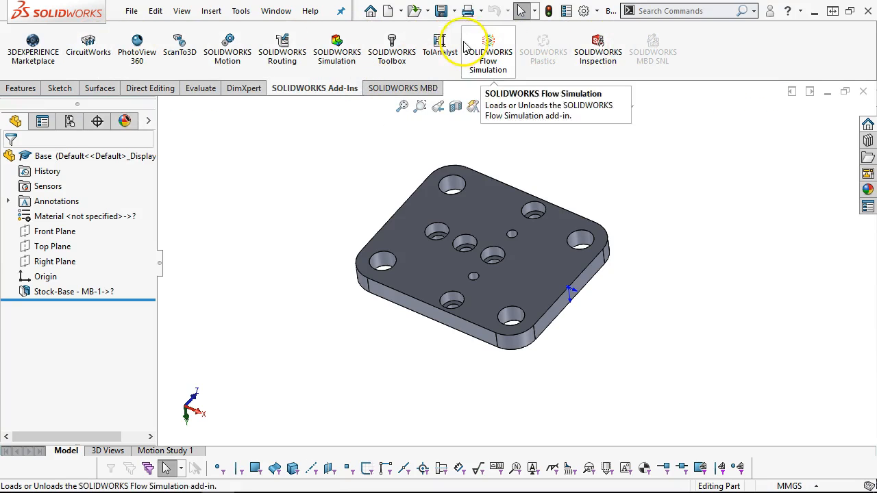
click(597, 11)
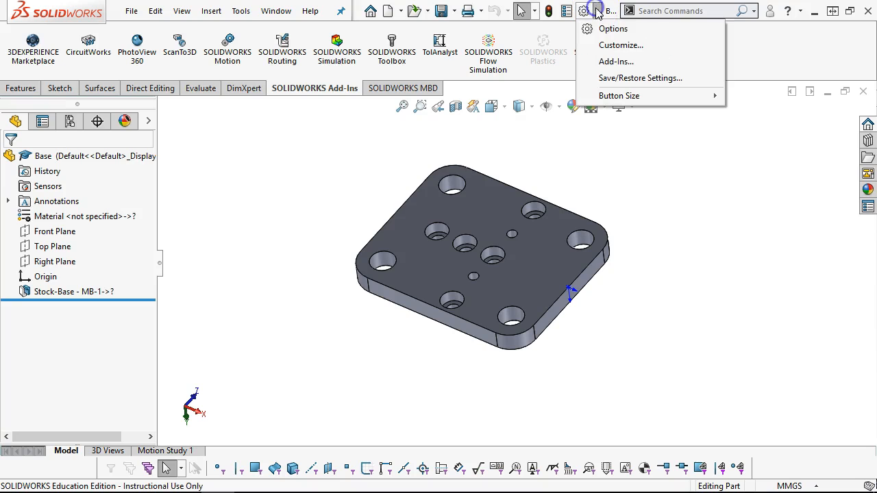
click(614, 62)
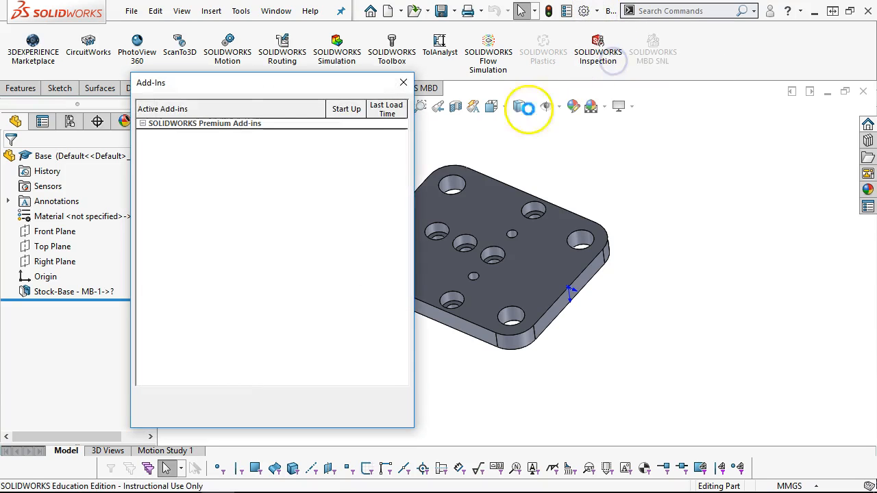
drag(228, 77, 229, 32)
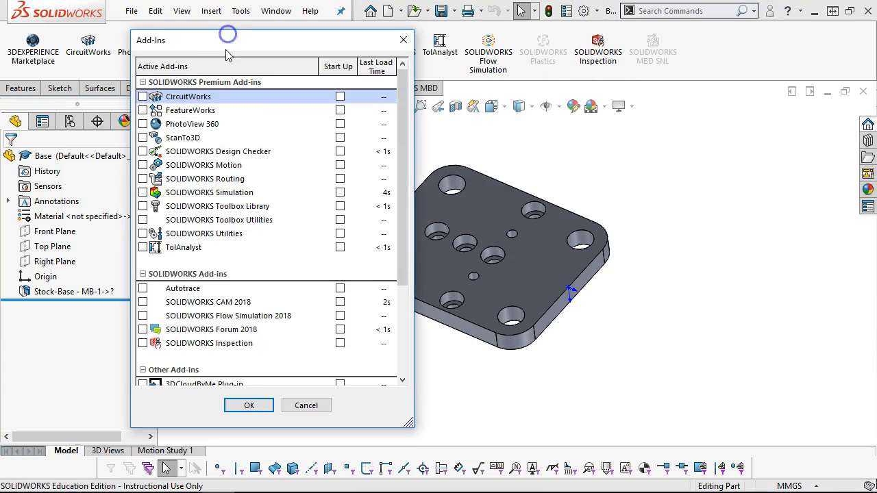
scroll(308, 322, down, 3)
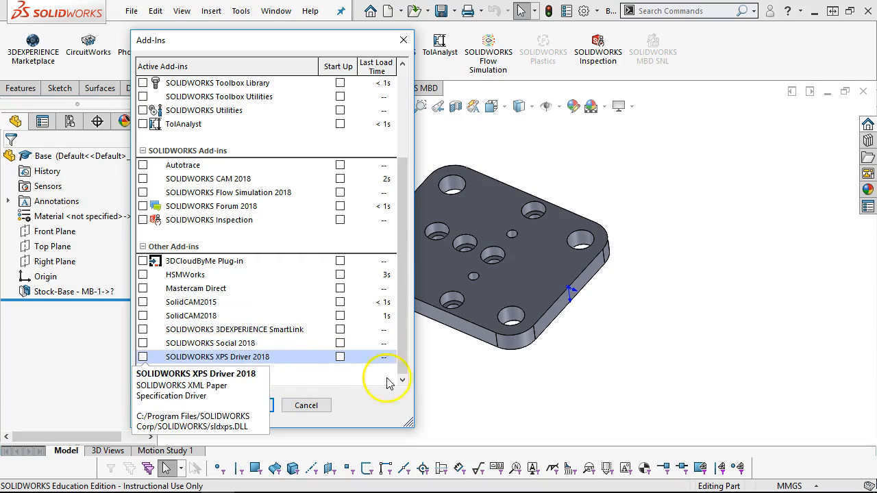
click(314, 359)
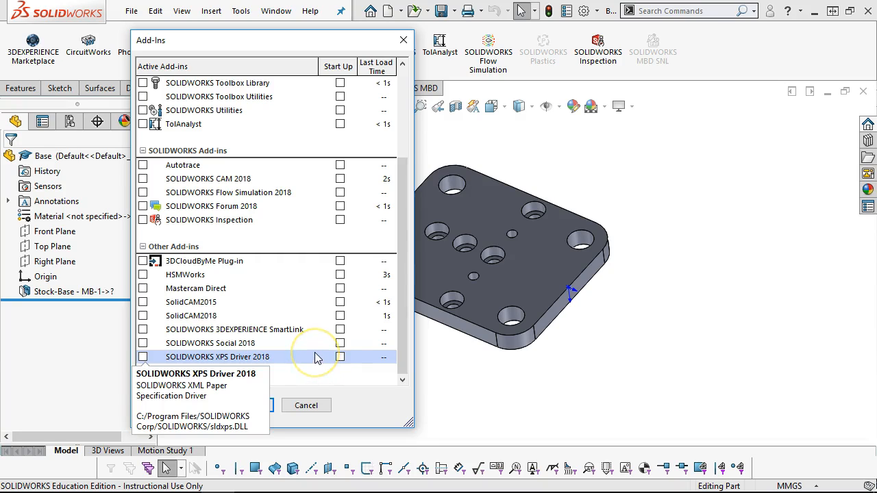
click(304, 300)
click(241, 290)
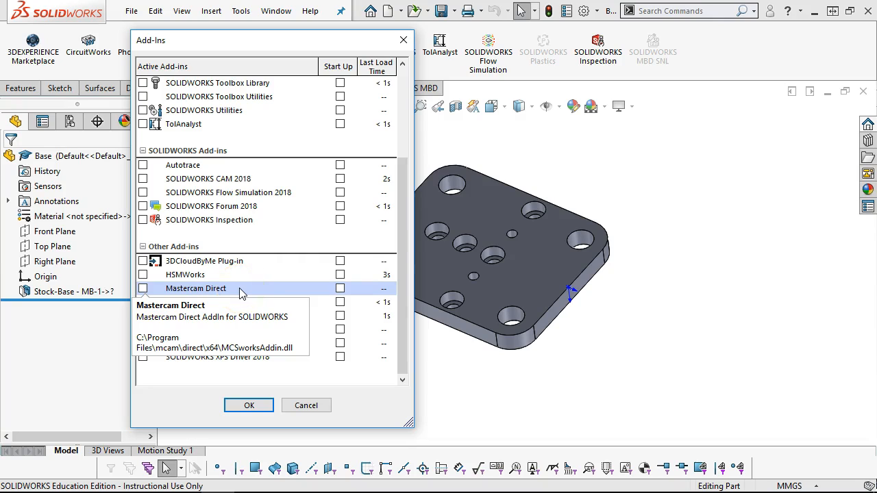
click(286, 357)
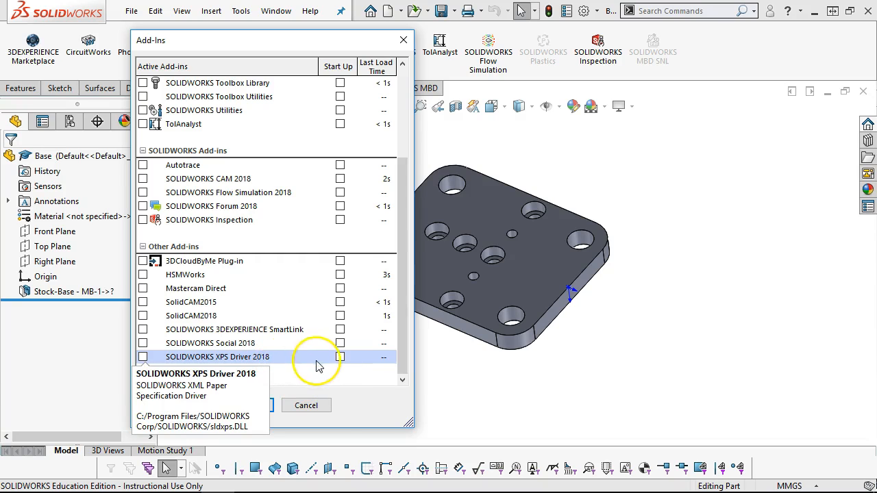
click(142, 178)
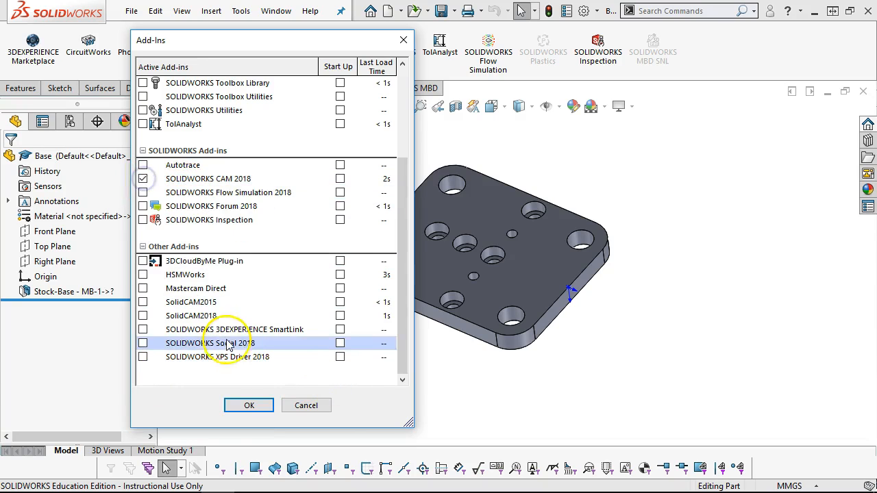
click(248, 406)
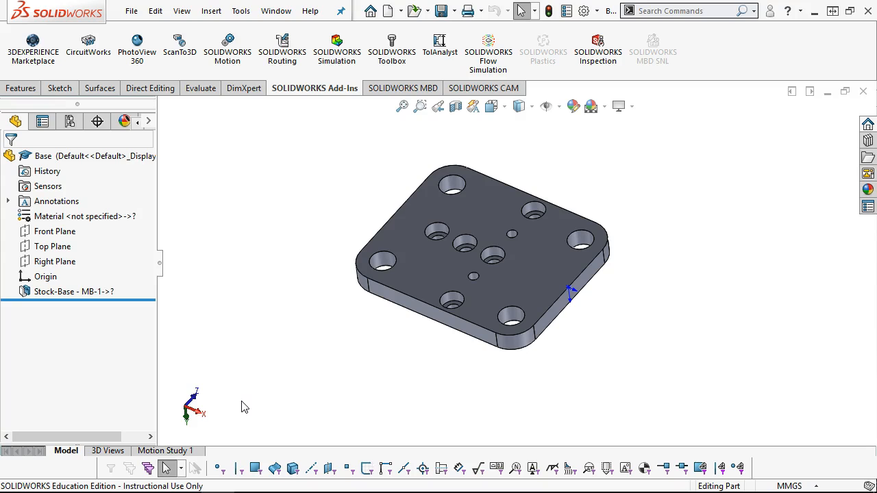
Review the SOLIDWORKS CAM commands and the Technology Database's metric mill machines, strategies and tool cribs, and close its window and the message window.
click(480, 89)
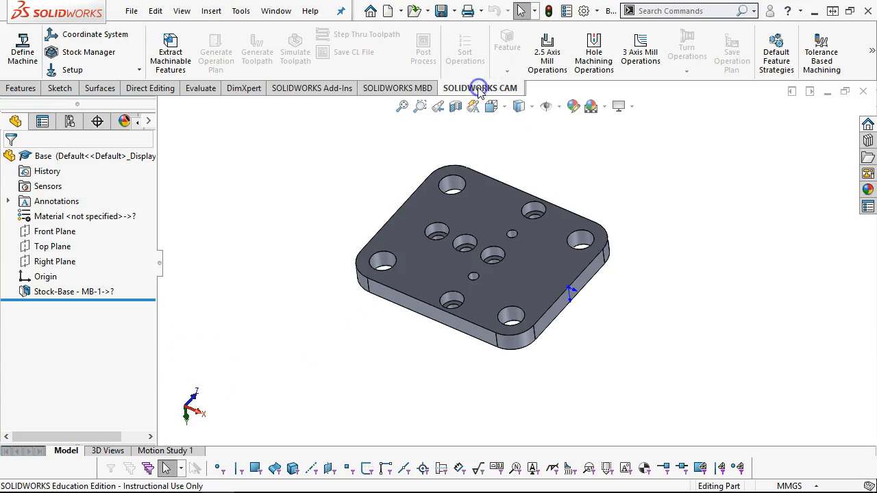
middle_drag(397, 205, 397, 203)
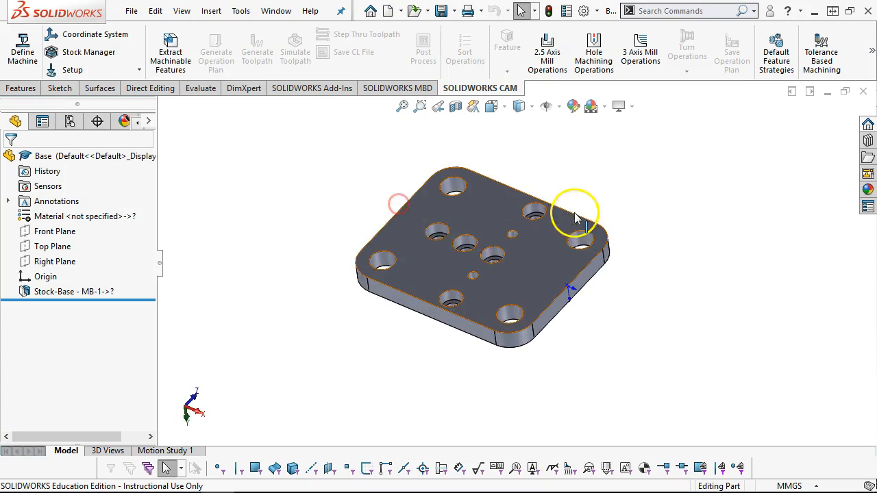
scroll(571, 212, down, 2)
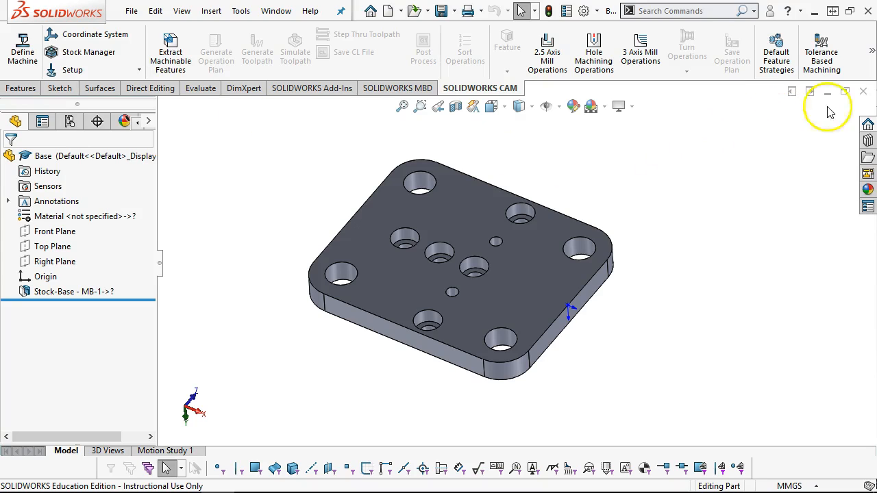
click(872, 50)
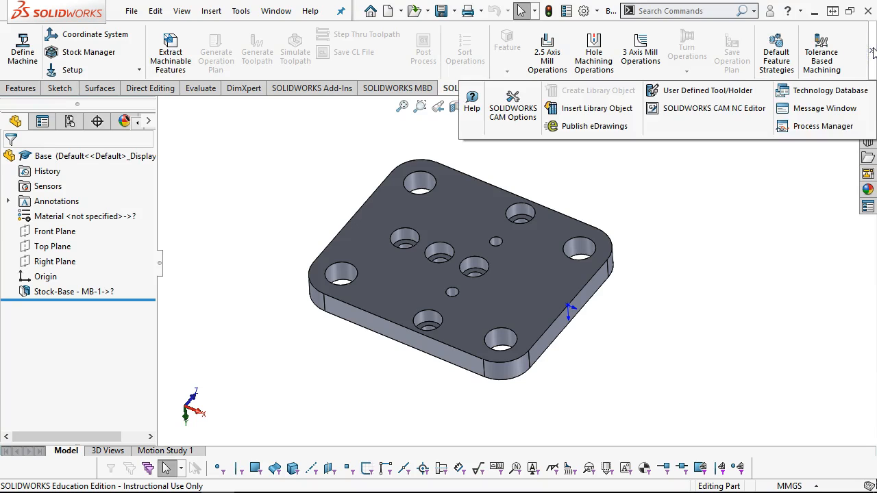
click(815, 108)
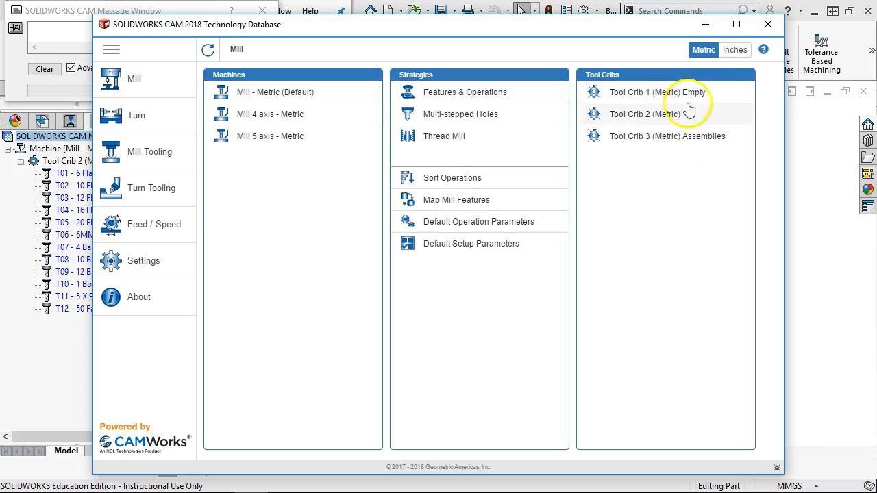
click(767, 24)
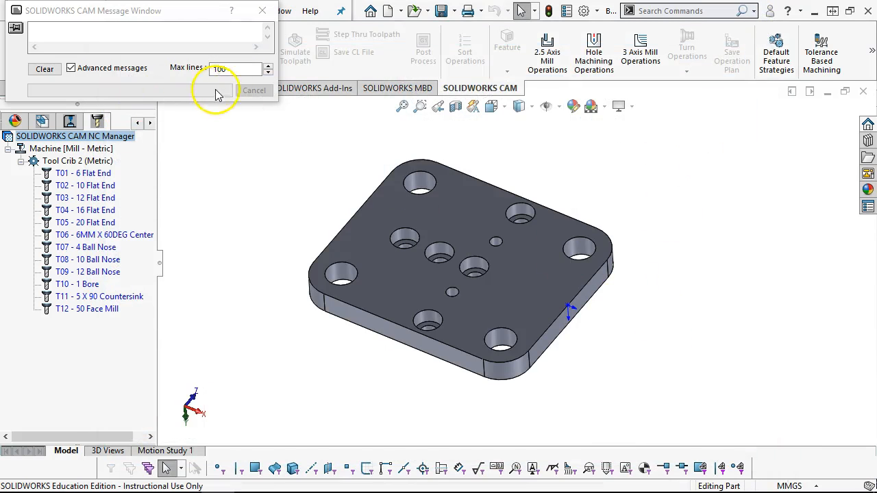
click(262, 10)
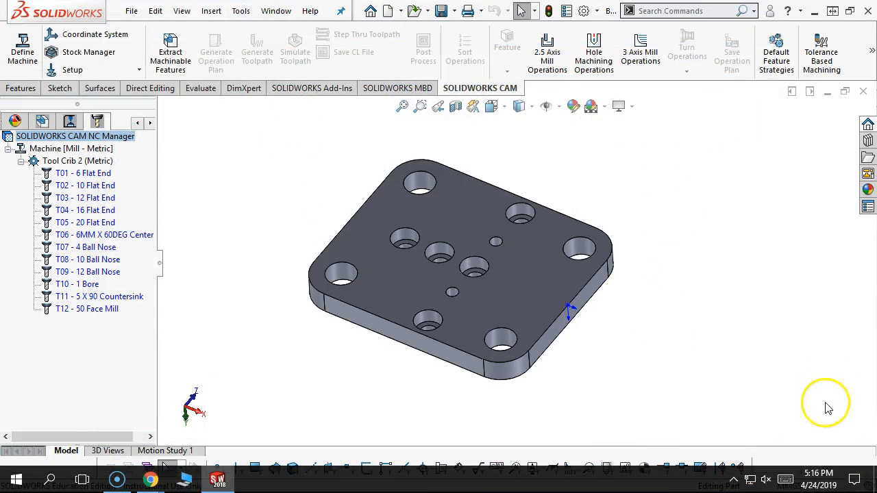
Show the SOLIDWORKS CAM feature tree in a slightly wider pane and set the document units to IPS (inch, pound, second).
click(71, 126)
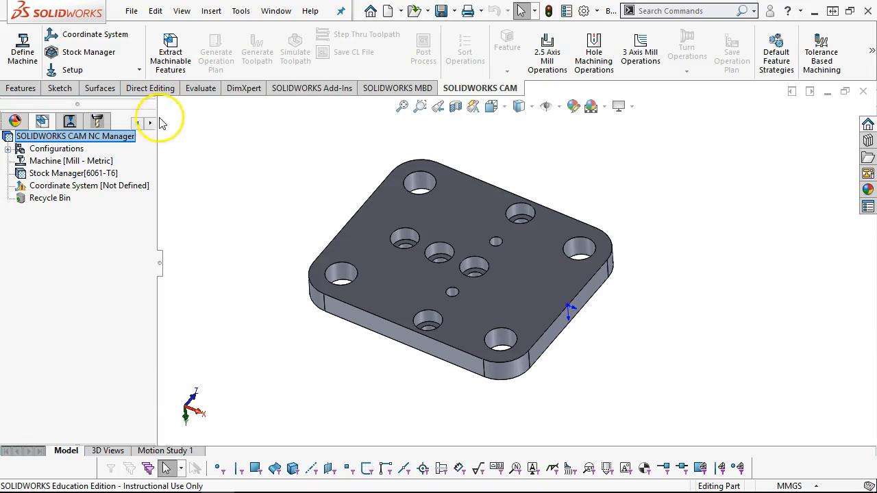
drag(158, 172, 180, 174)
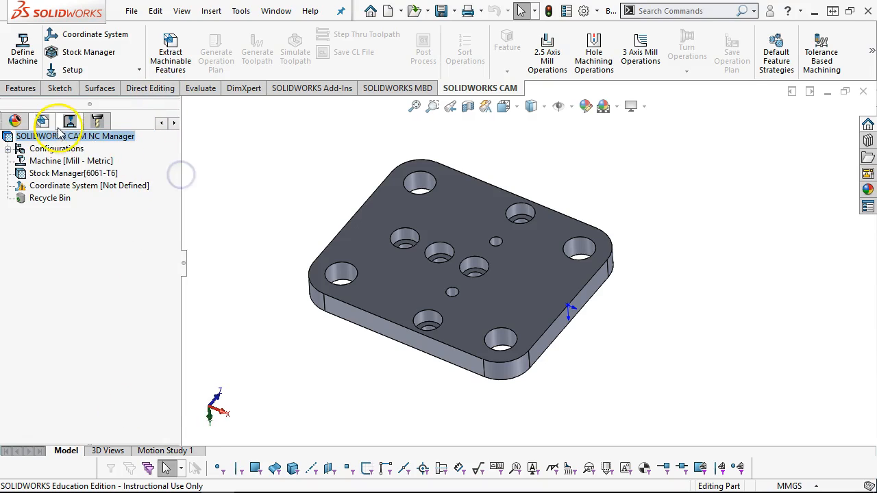
click(814, 485)
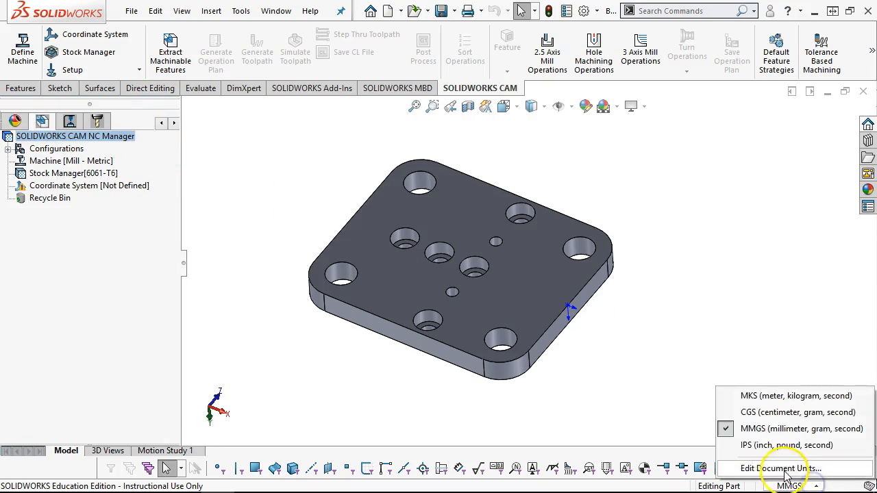
click(772, 445)
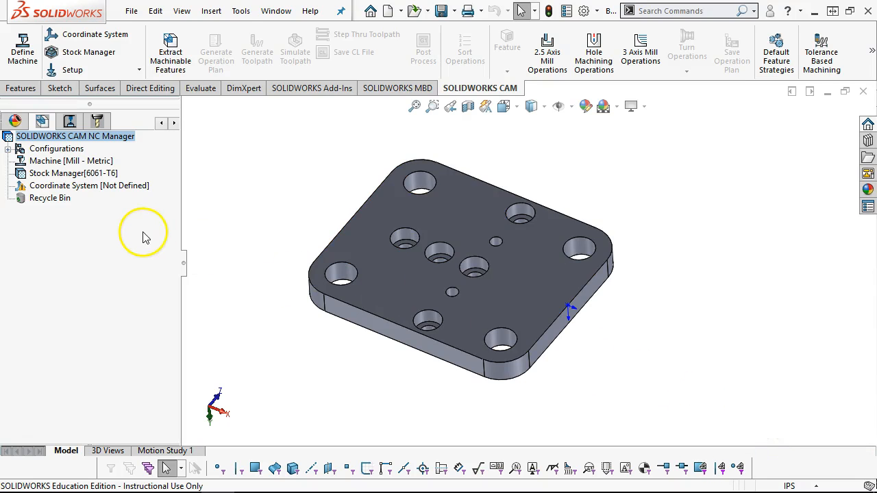
Try to change the CAM machine to Mill - Inch in the machine definition.
right_click(58, 162)
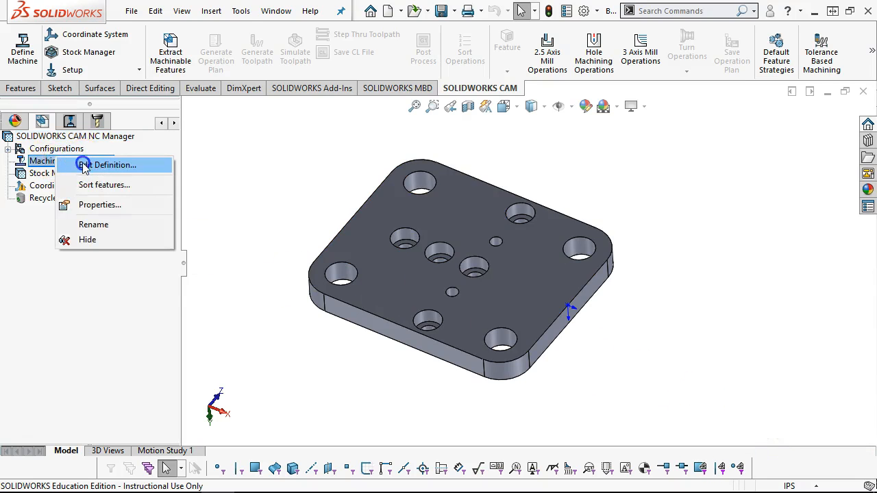
click(83, 165)
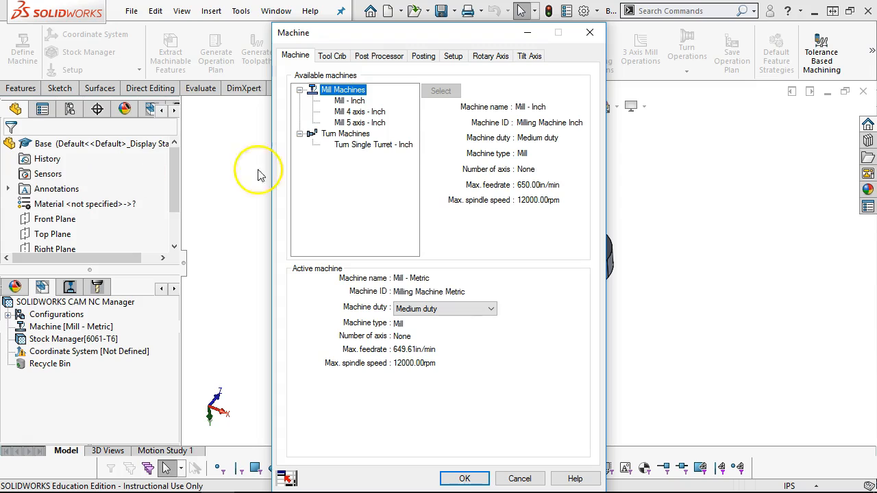
click(350, 101)
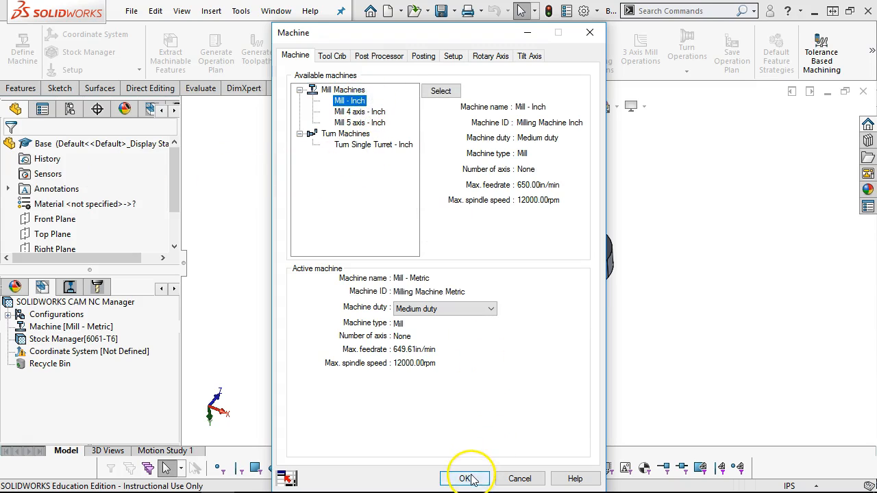
click(465, 478)
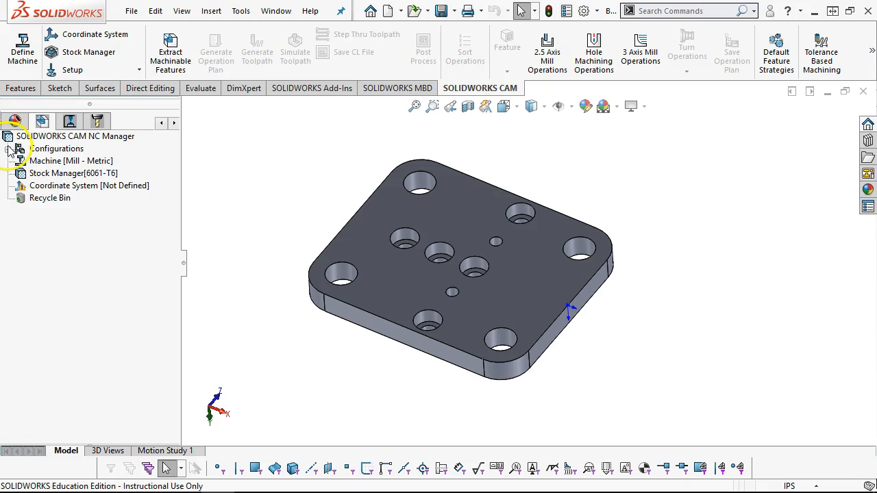
Check the properties of the Mill - Metric - 0 configuration without changing them, and collapse the configurations list.
click(7, 148)
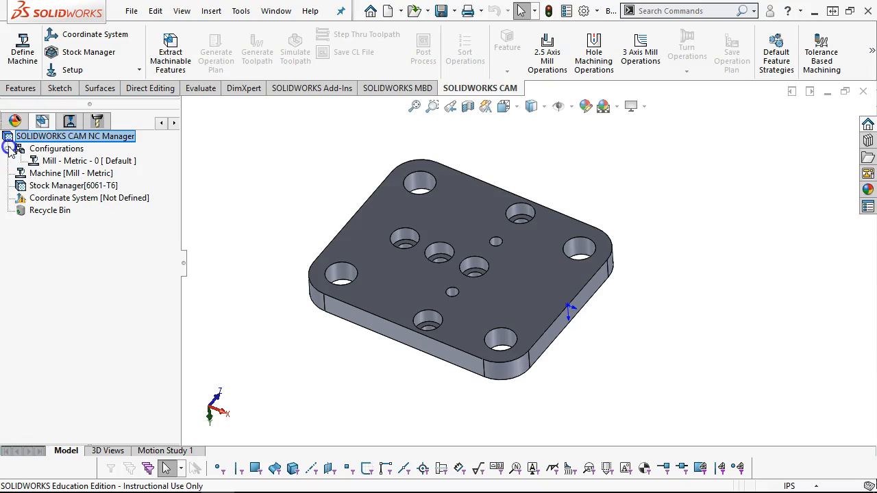
right_click(66, 164)
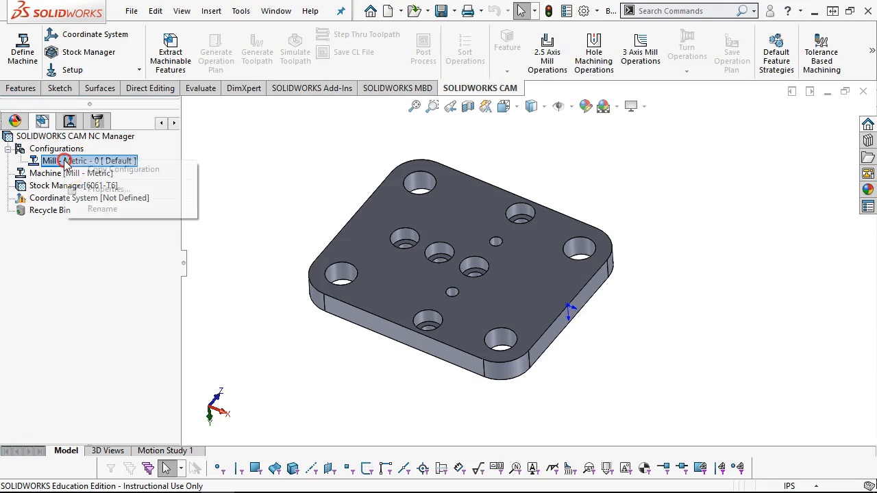
click(93, 195)
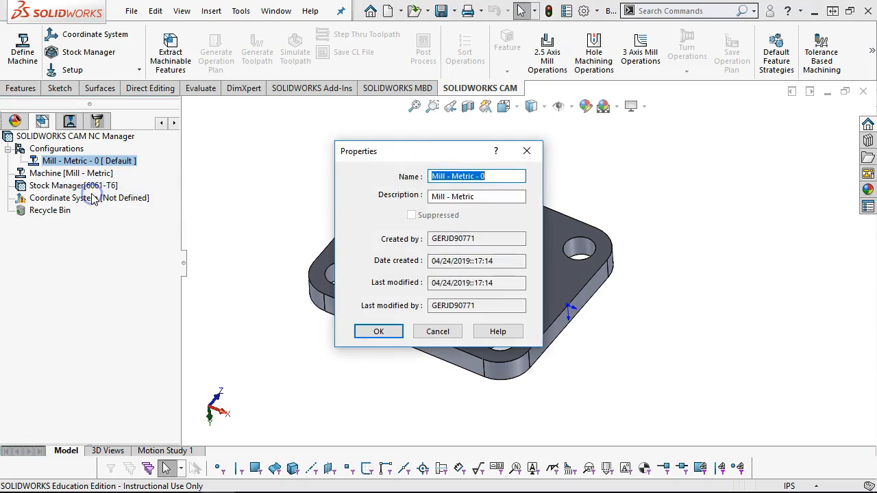
click(452, 329)
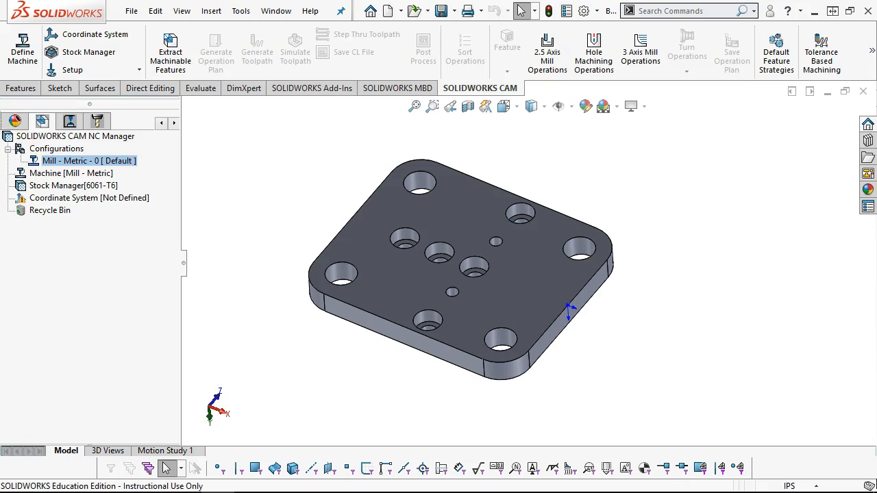
click(7, 149)
Try again to switch the CAM machine from Mill - Metric to Mill - Inch in the machine definition.
right_click(60, 161)
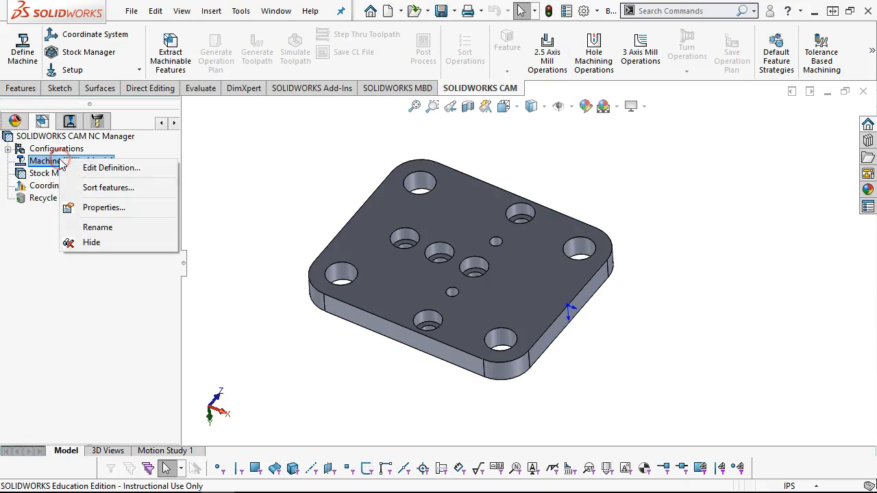
click(109, 169)
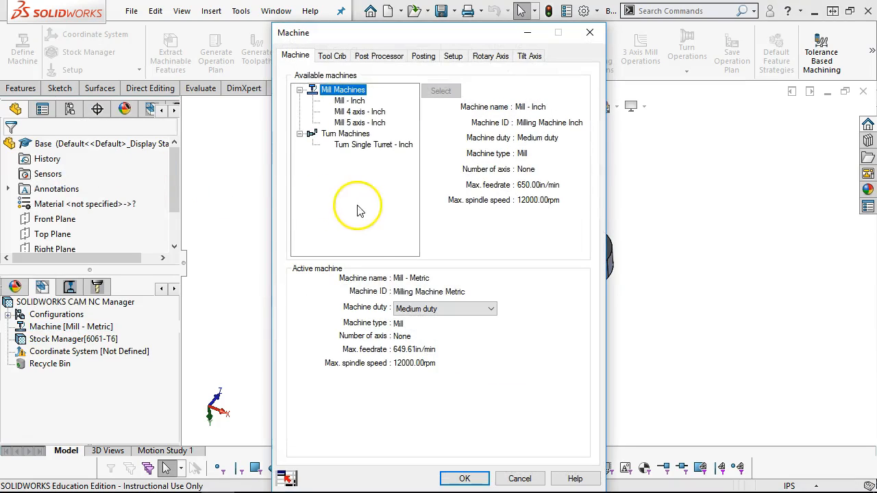
click(349, 101)
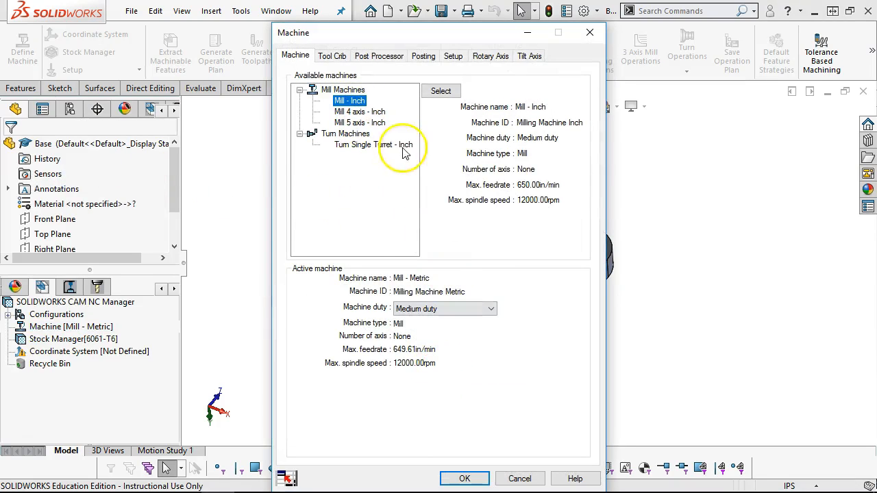
click(452, 479)
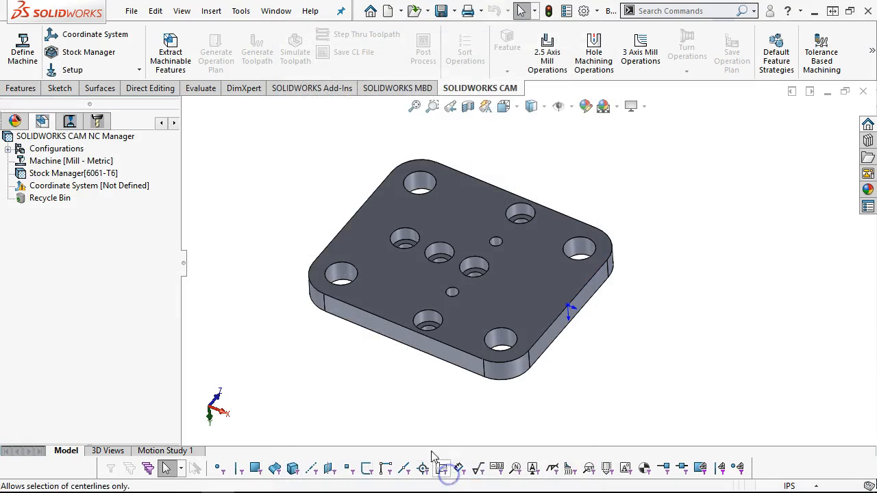
Open the 6061-T6 stock definition and use Bounding Box as the stock type.
right_click(81, 175)
click(131, 182)
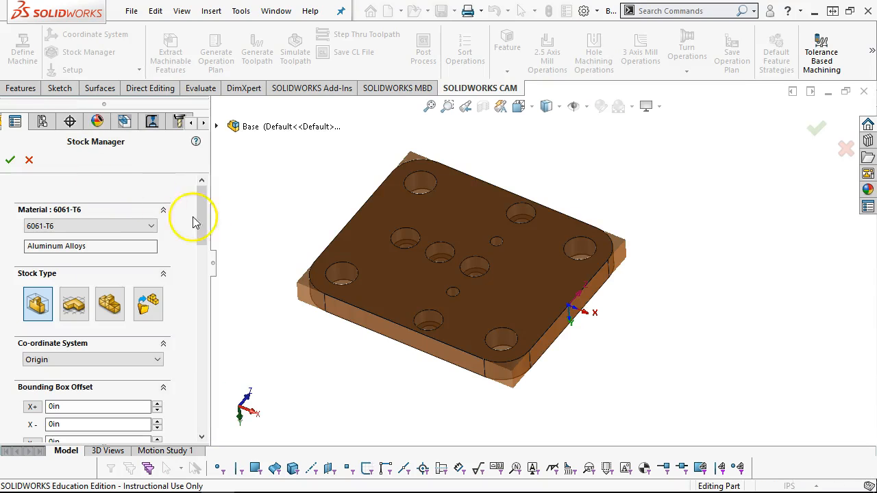
drag(200, 217, 199, 196)
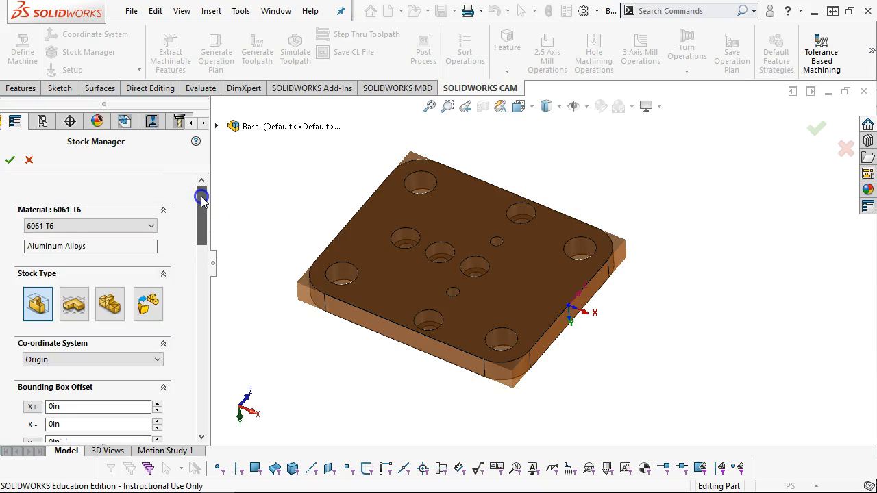
click(38, 306)
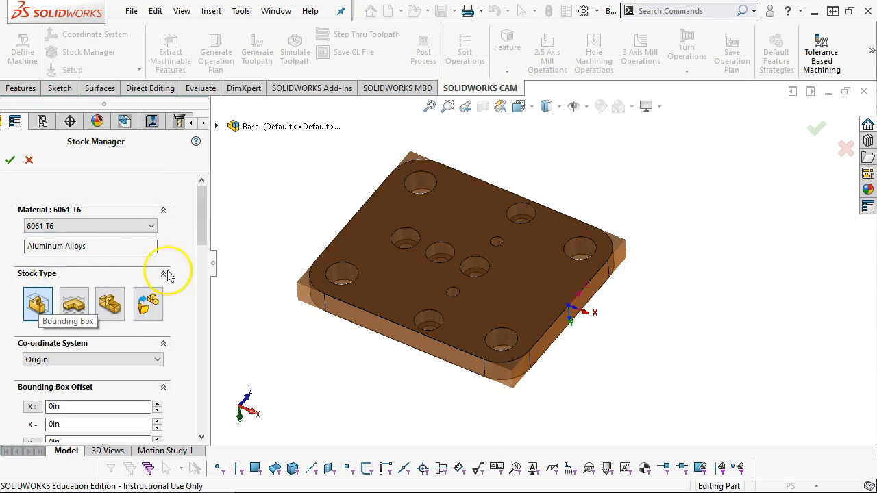
Check the bounding box offsets, coordinate system and stock size, and accept the stock definition.
drag(201, 228, 196, 268)
click(76, 269)
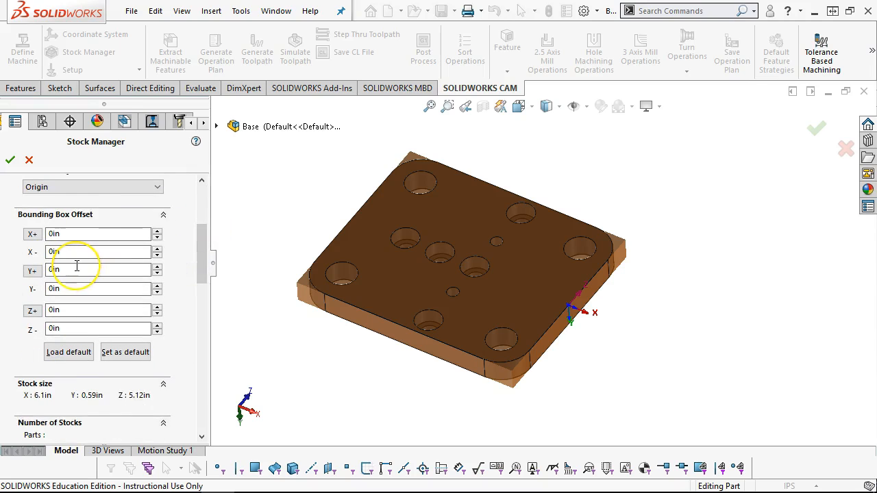
click(136, 265)
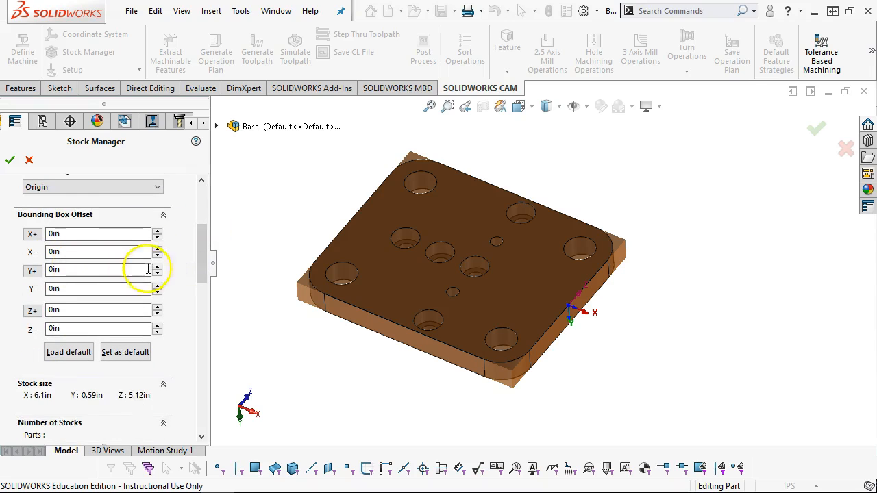
drag(208, 250, 203, 226)
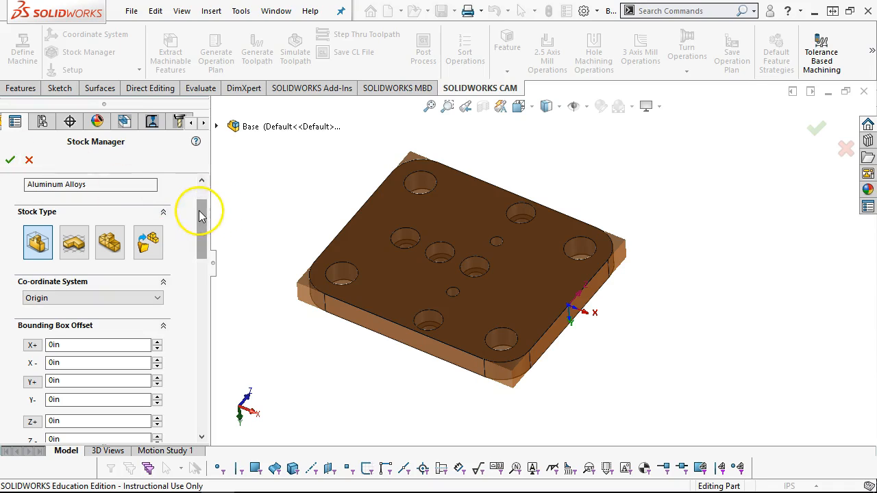
drag(202, 215, 202, 231)
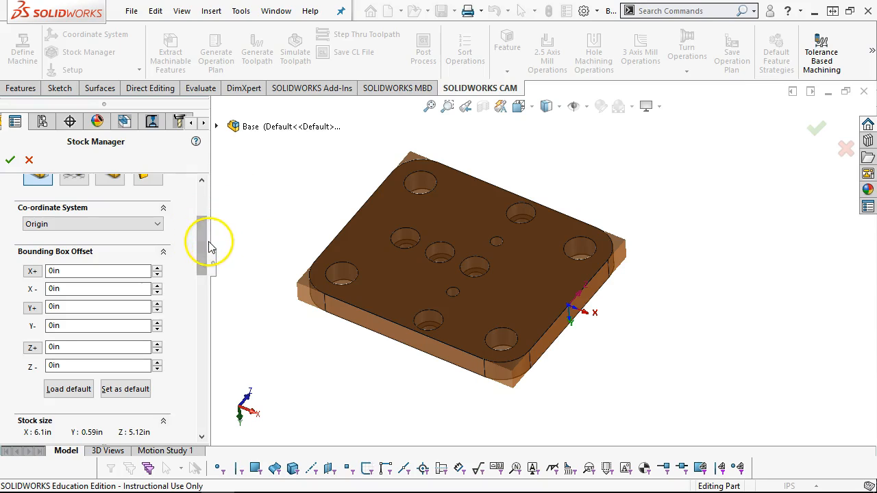
drag(202, 251, 202, 227)
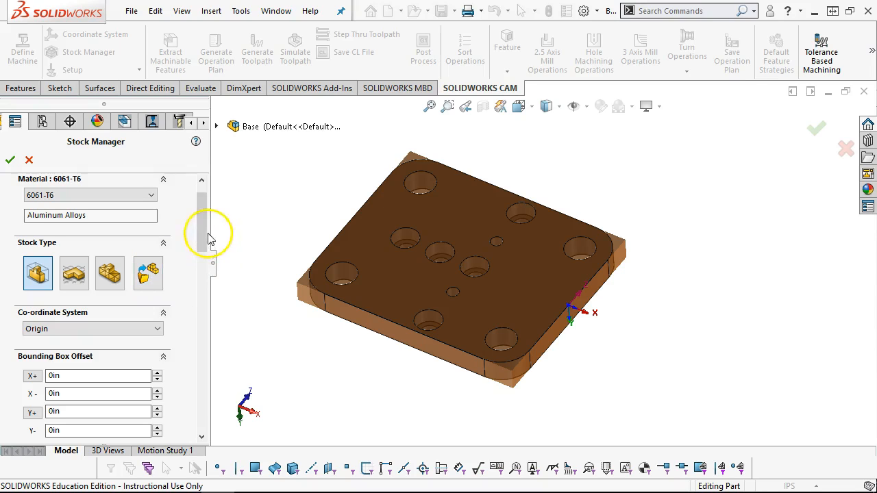
scroll(210, 239, up, 2)
click(9, 160)
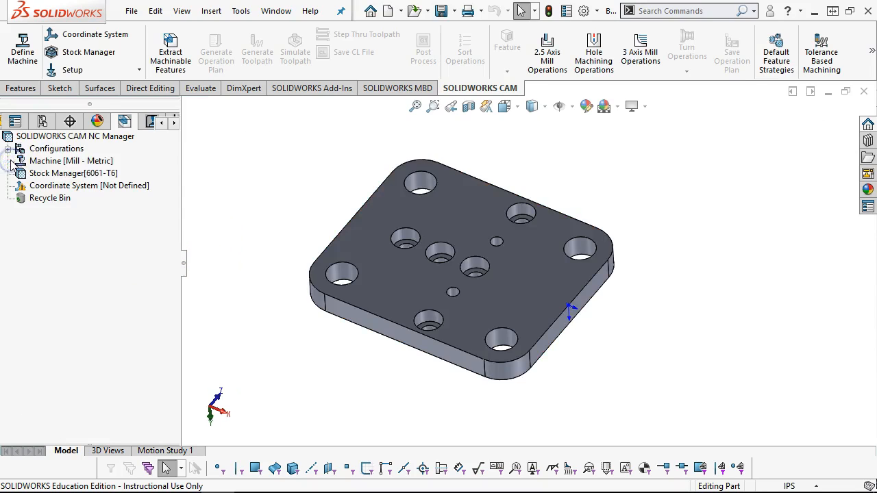
right_click(98, 193)
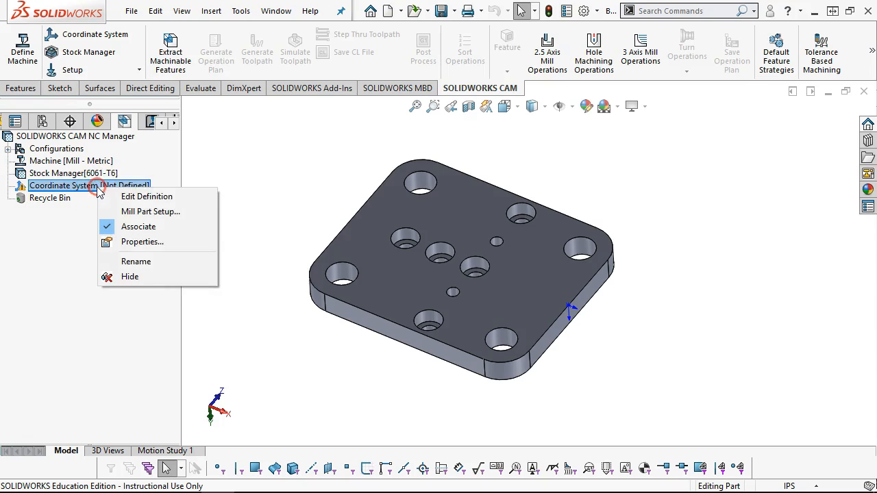
click(137, 196)
click(103, 295)
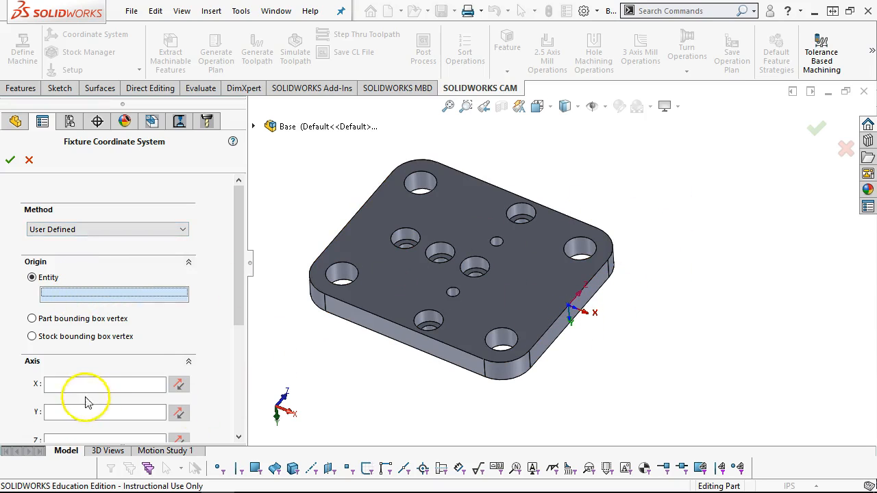
scroll(137, 342, down, 3)
click(96, 247)
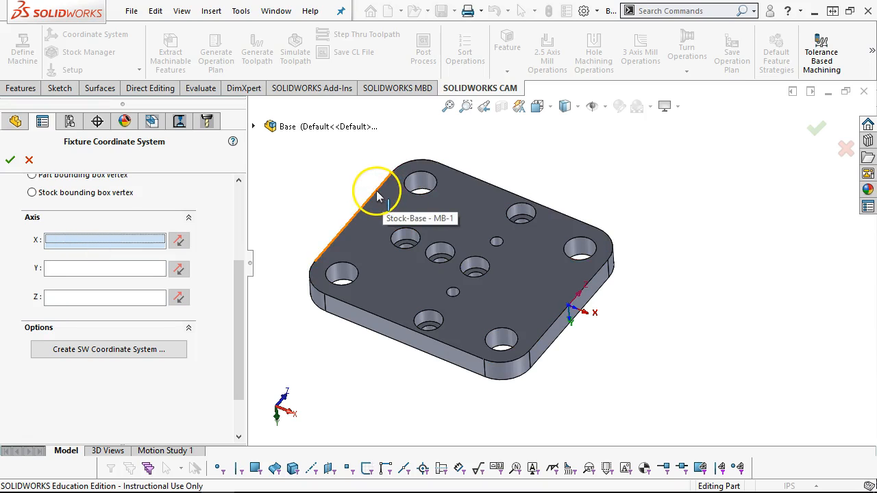
click(486, 181)
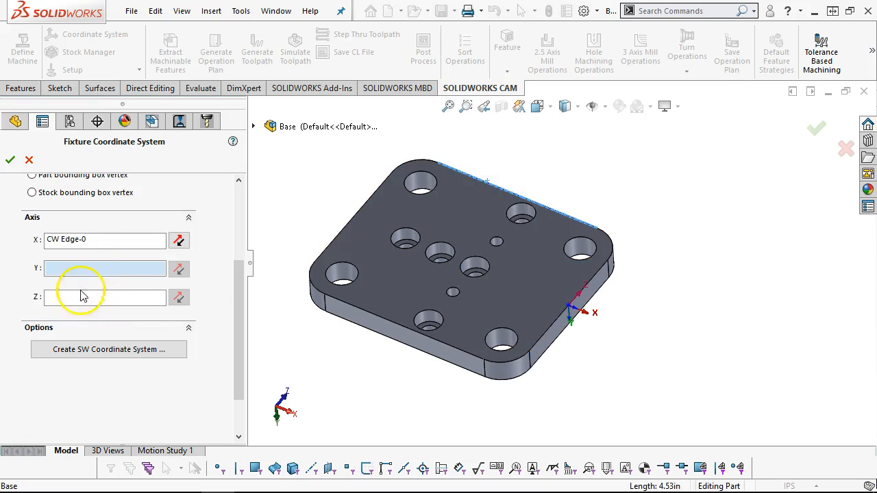
click(376, 198)
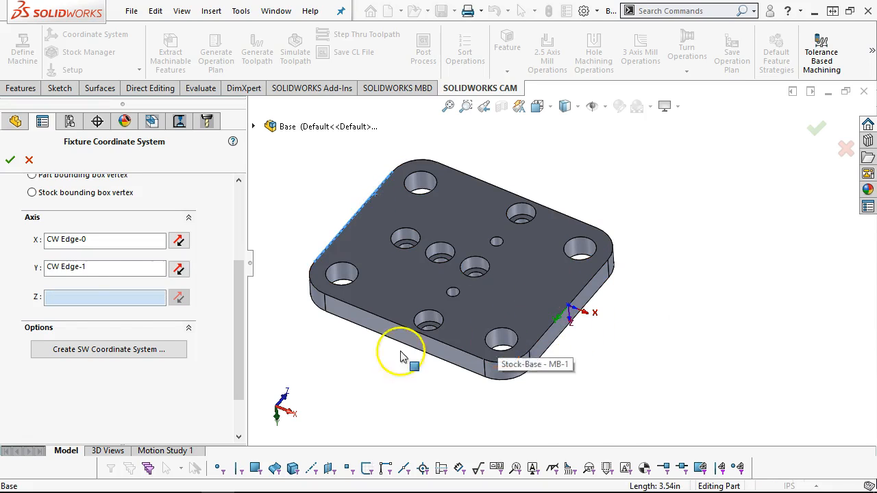
drag(241, 274, 243, 236)
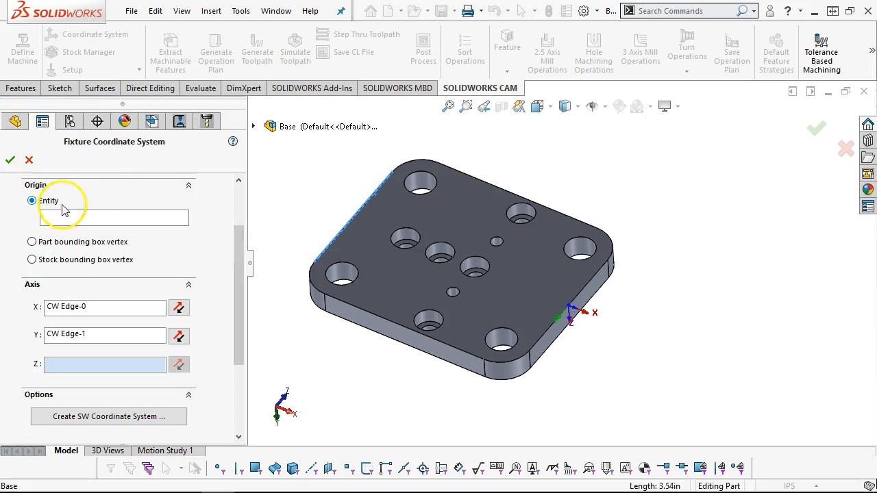
click(29, 160)
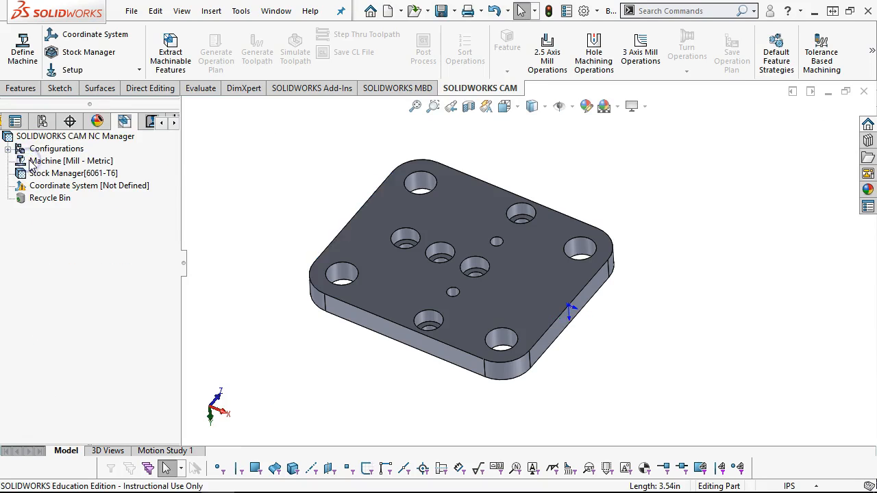
Start a sketch on the plate's large counterbored face and draw a circle about 0.9 in in diameter at its upper-left corner in the Bottom view.
click(427, 200)
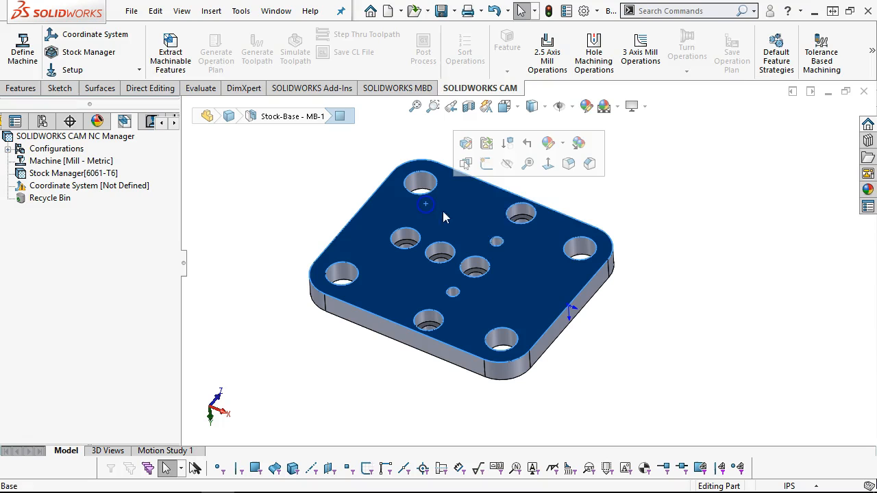
click(485, 166)
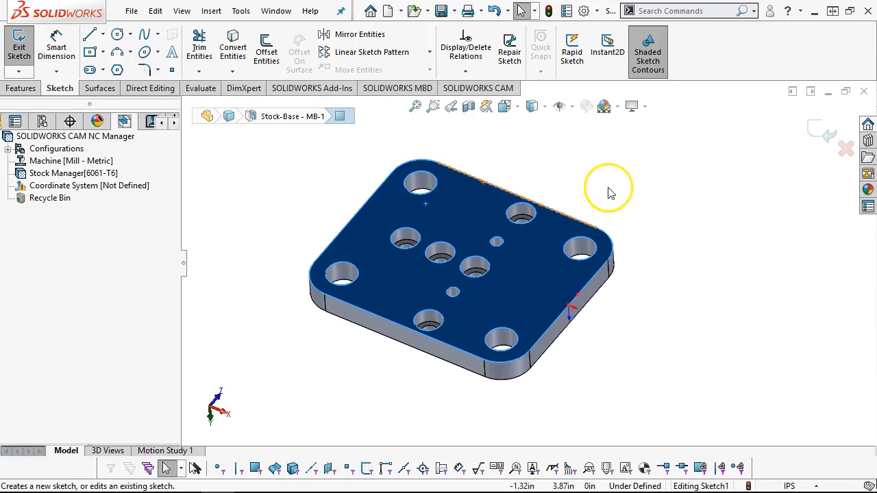
key(ctrl+5)
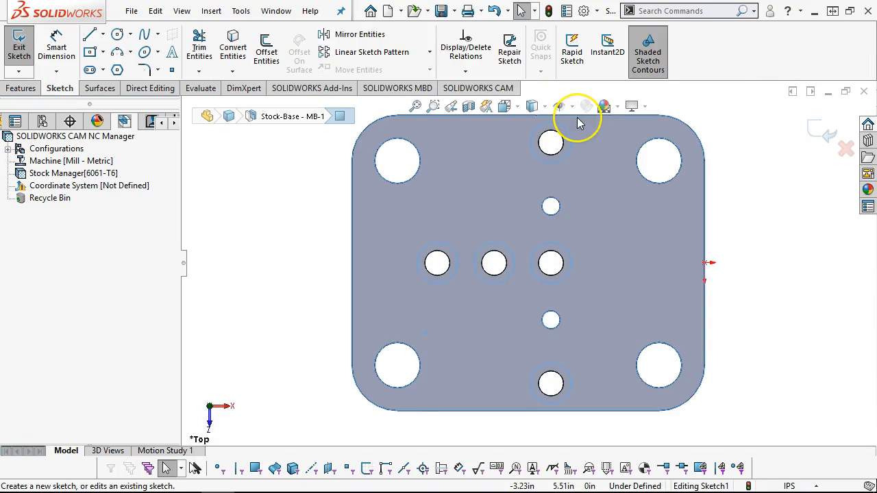
key(ctrl+6)
scroll(548, 178, up, 2)
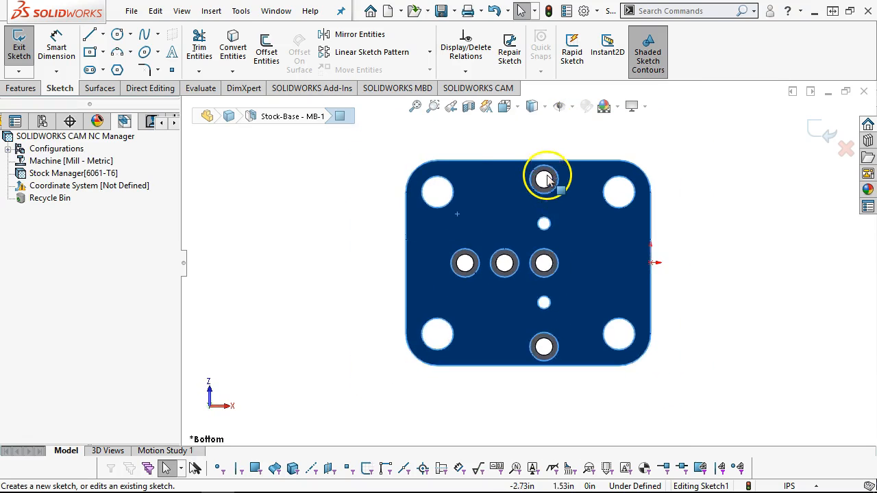
scroll(537, 182, down, 2)
scroll(518, 218, up, 1)
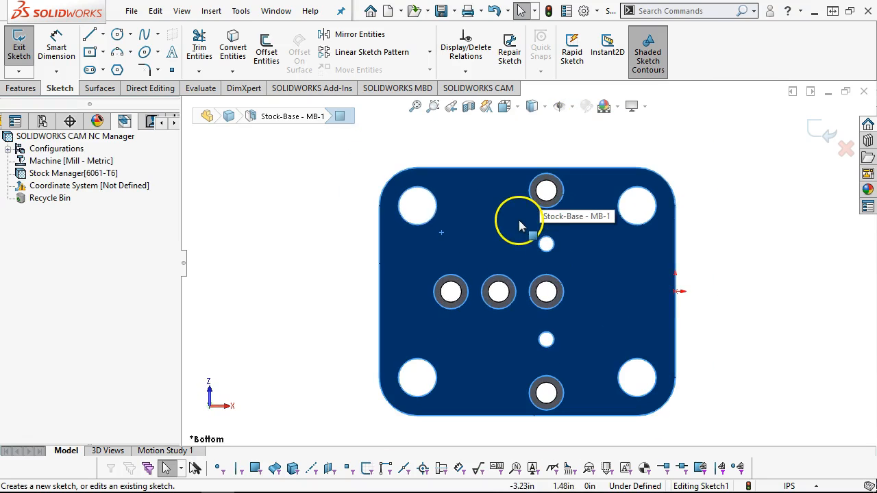
click(116, 35)
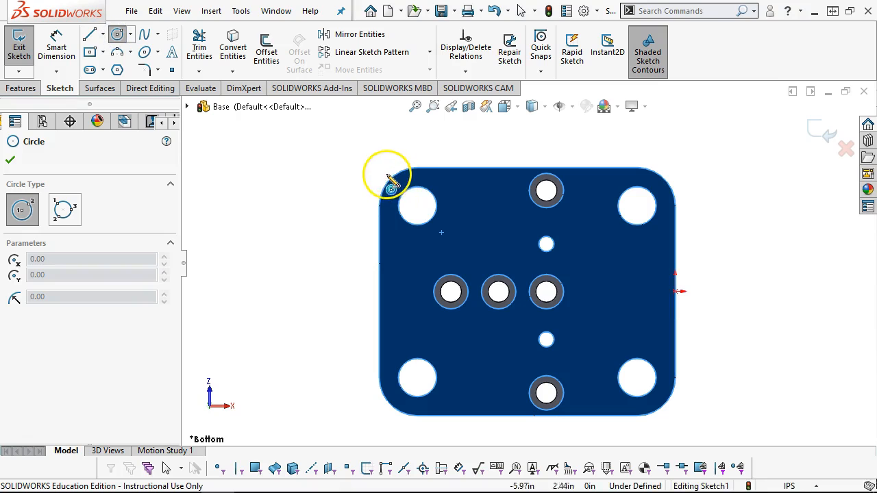
mouse_move(382, 171)
mouse_down()
mouse_move(399, 191)
mouse_move(402, 172)
mouse_up()
Dimension the corner circle's diameter and set it to 0.5 in.
right_click(423, 139)
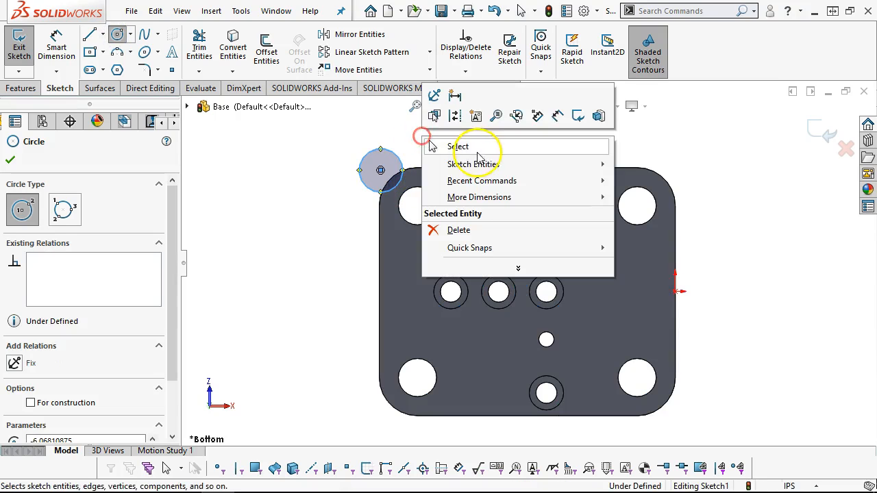
click(554, 117)
click(360, 164)
click(322, 141)
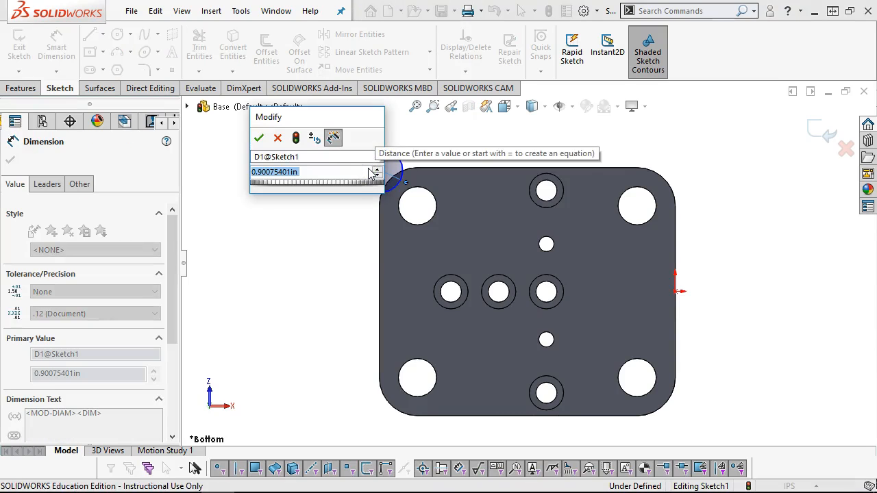
text(.5)
key(Return)
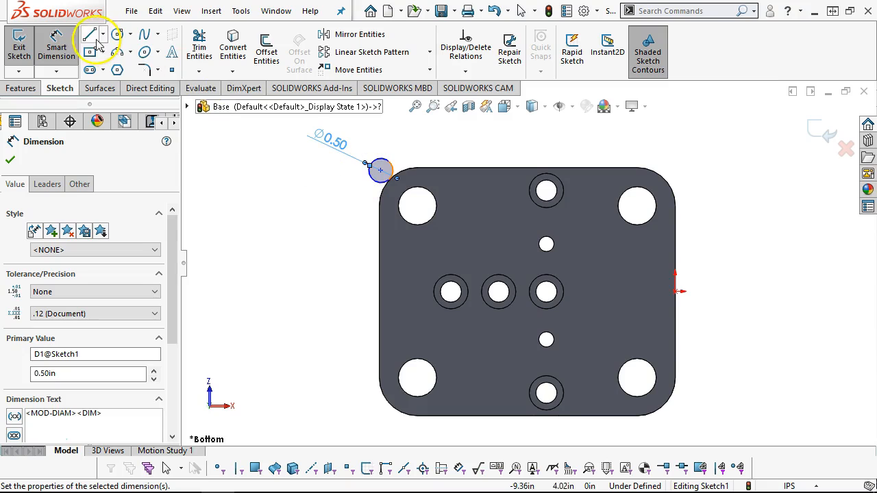
Sketch a horizontal and a vertical line from the circle's centre to its right and upper quadrants.
click(97, 41)
scroll(399, 187, down, 3)
click(375, 159)
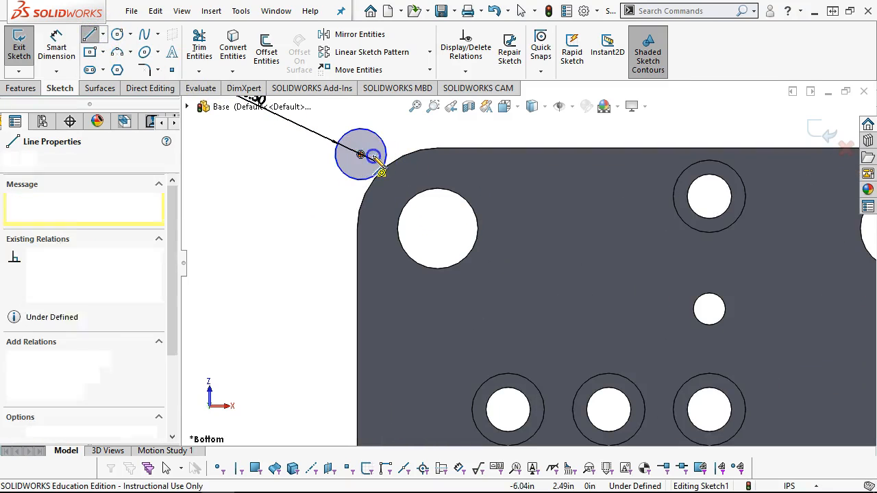
click(361, 130)
right_click(434, 122)
click(449, 129)
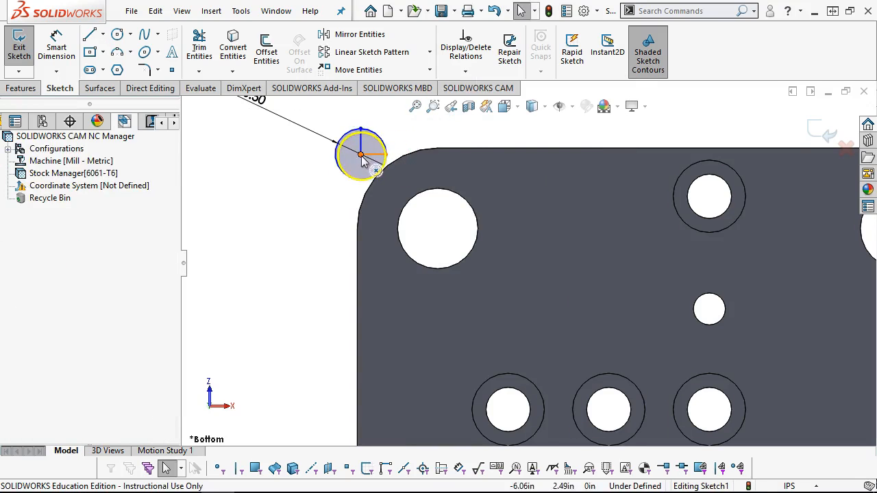
Add an Intersection relation placing the circle's centre where the plate's two straight edges would meet, exit the sketch and restore the isometric view.
click(361, 155)
ctrl+click(356, 239)
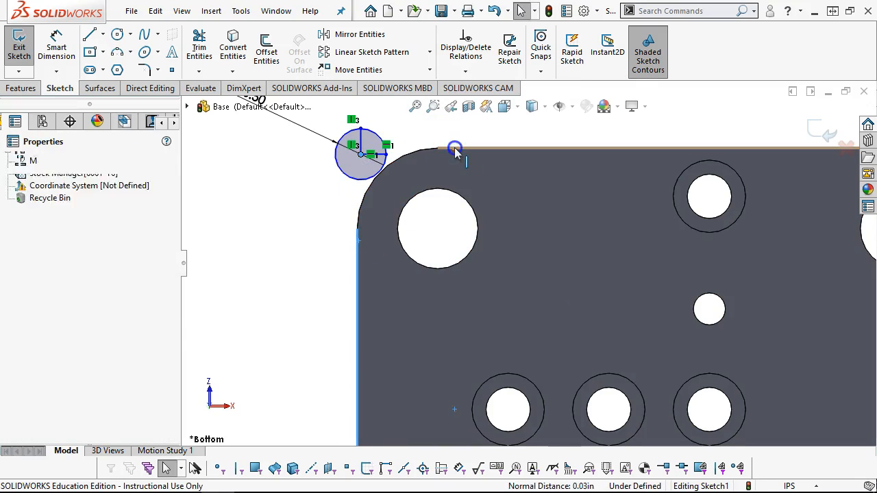
ctrl+click(456, 149)
click(493, 85)
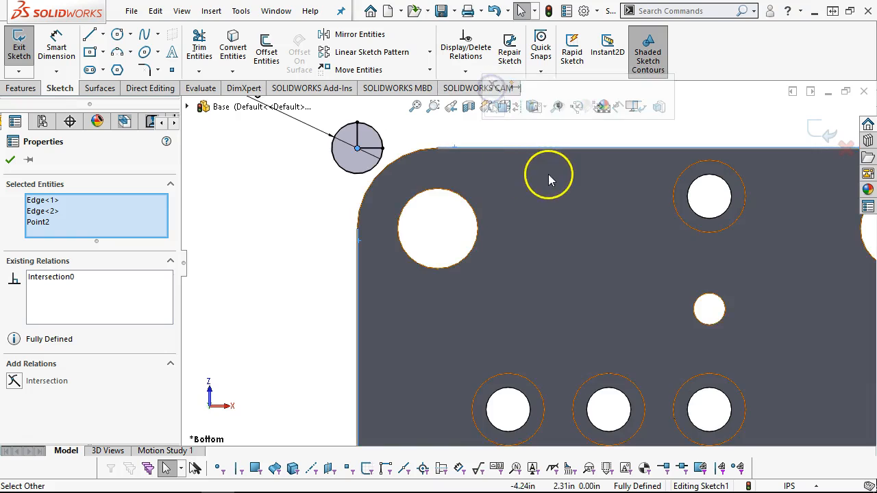
scroll(549, 176, up, 5)
click(811, 130)
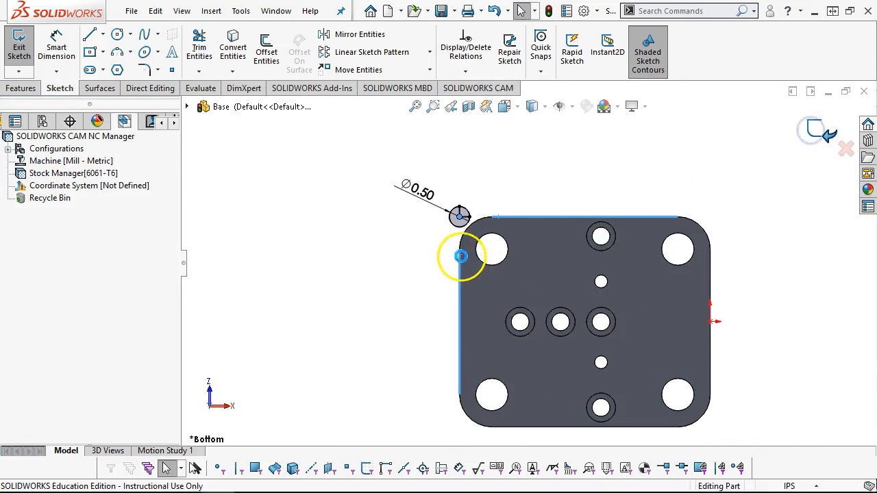
key(ctrl+7)
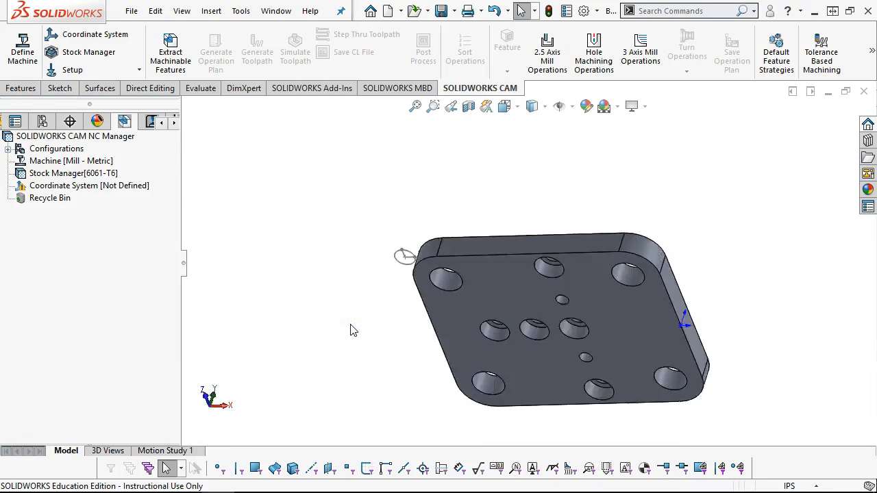
Orbit to an isometric-style view of the counterbored face with the corner circle at the back and save it as the named view machor.
middle_drag(350, 331, 446, 190)
key(space)
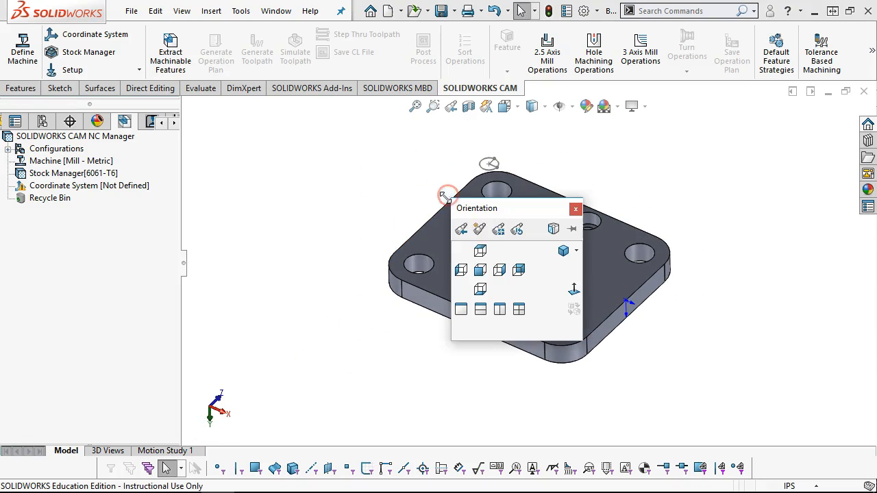
click(479, 229)
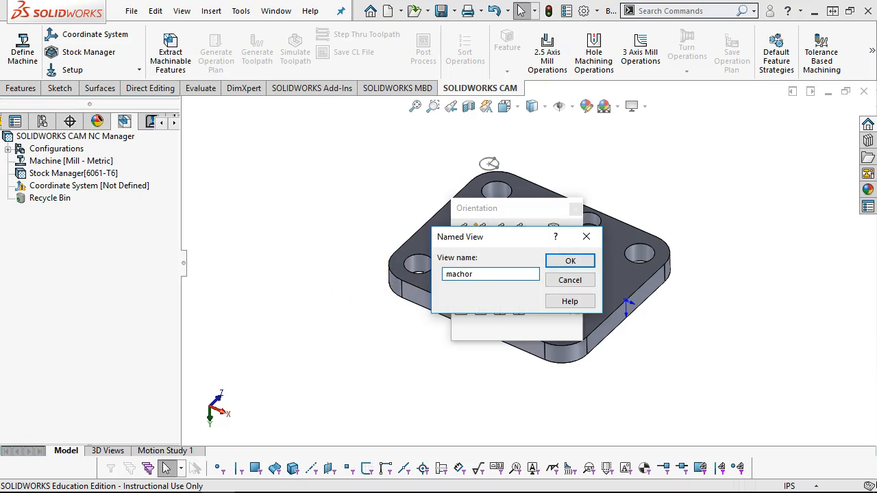
text(machor)
click(569, 261)
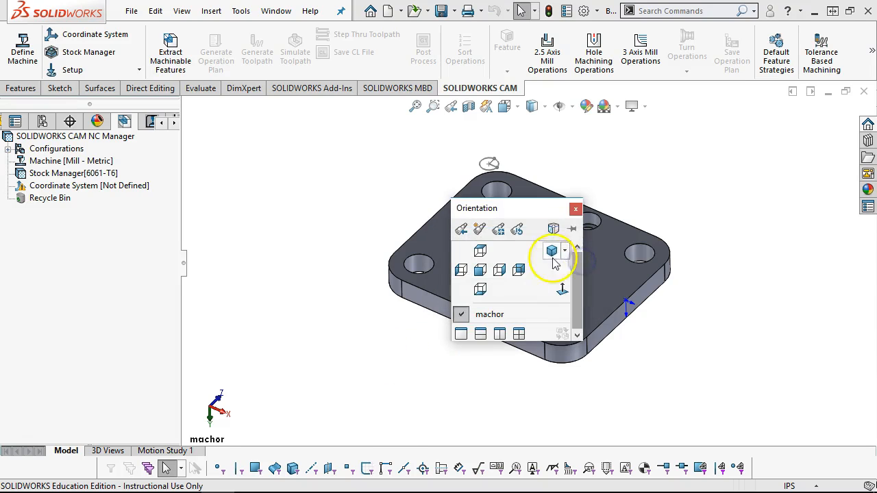
click(569, 210)
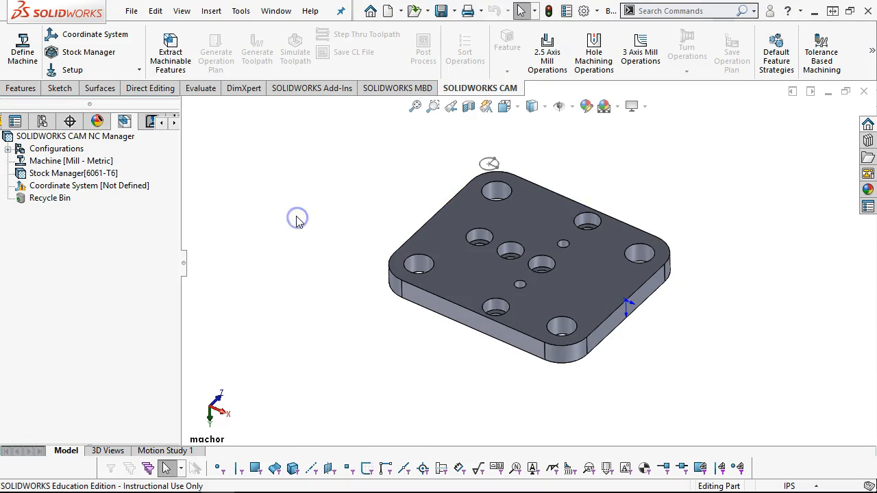
Edit the fixture coordinate system definition and set its origin to the corner circle's centre point.
right_click(86, 190)
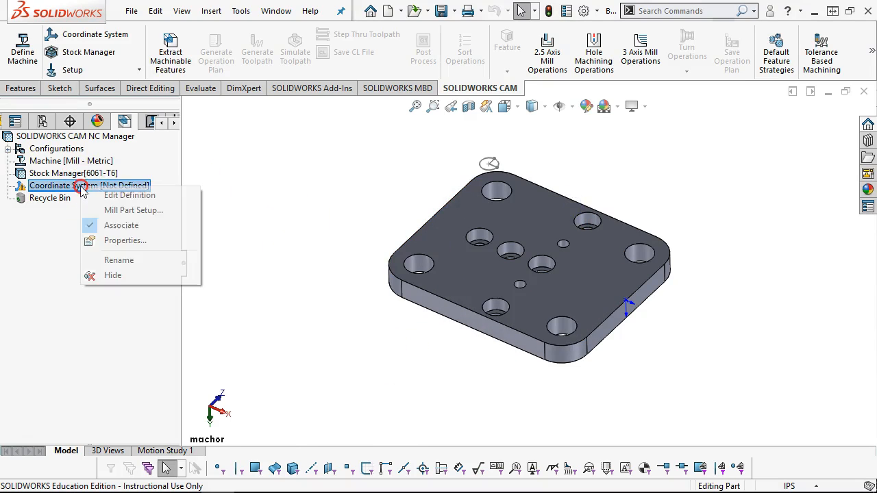
click(129, 197)
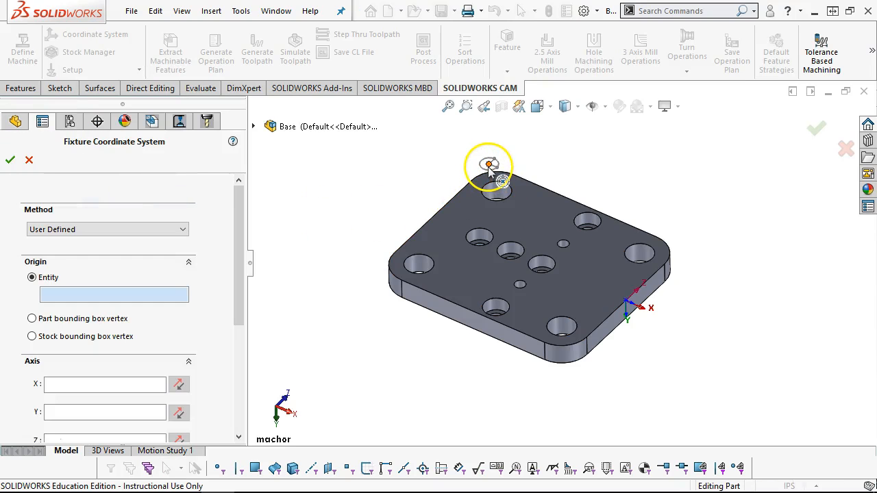
click(117, 293)
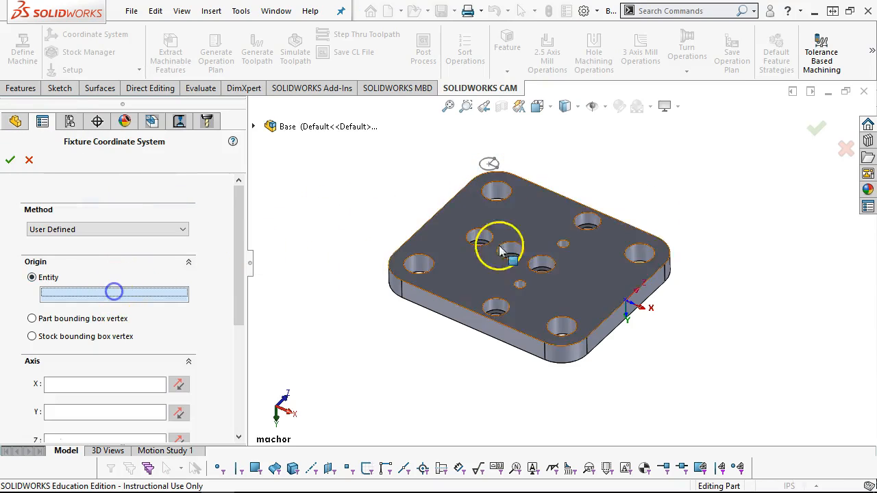
scroll(535, 188, down, 2)
click(468, 163)
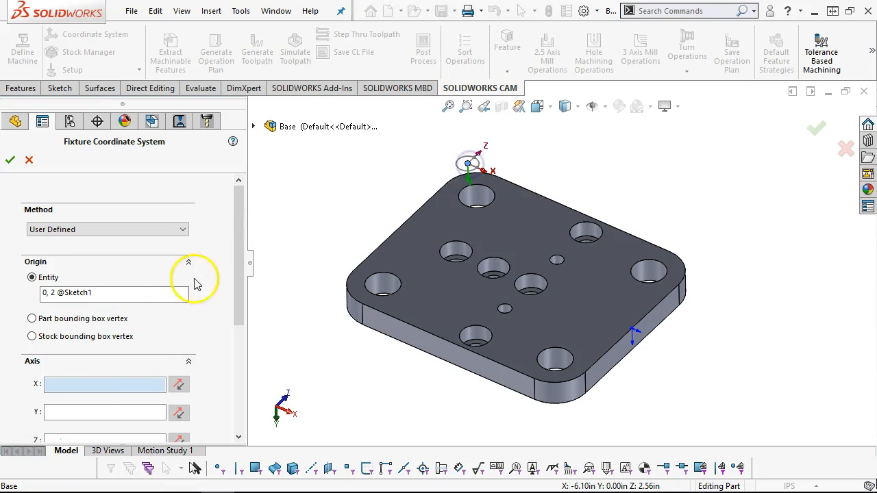
Align the fixture coordinate system's X axis with the horizontal sketch line and its Y axis with the vertical one, and accept the definition.
scroll(472, 175, down, 3)
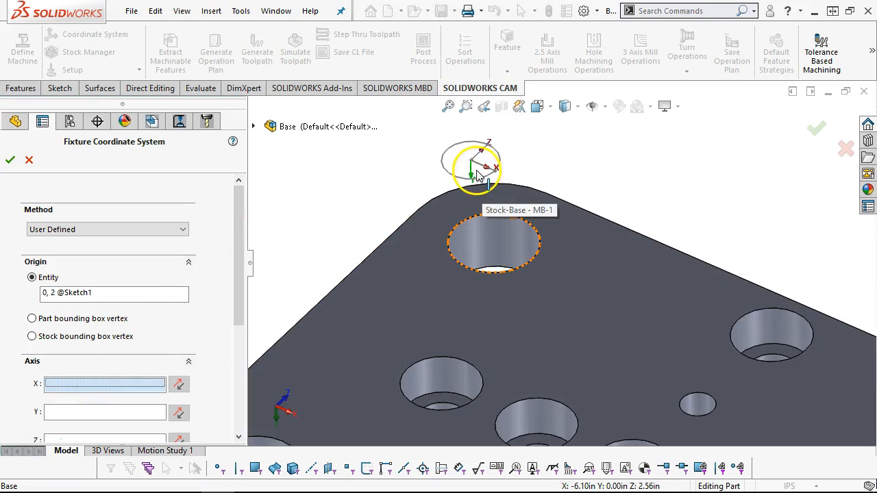
scroll(492, 177, down, 2)
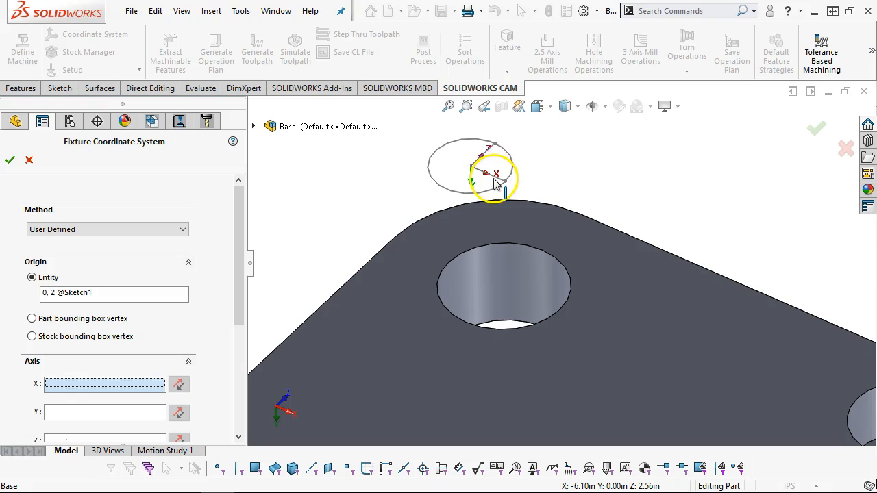
click(500, 182)
click(96, 412)
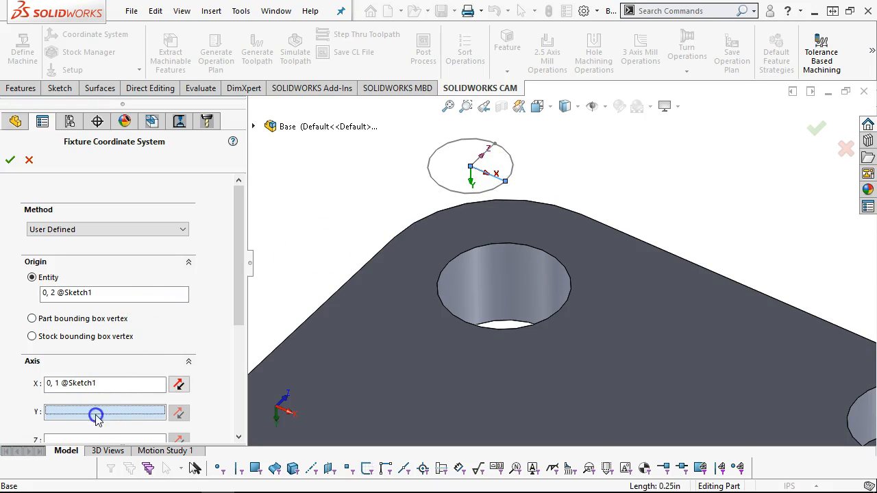
click(492, 152)
scroll(480, 196, up, 2)
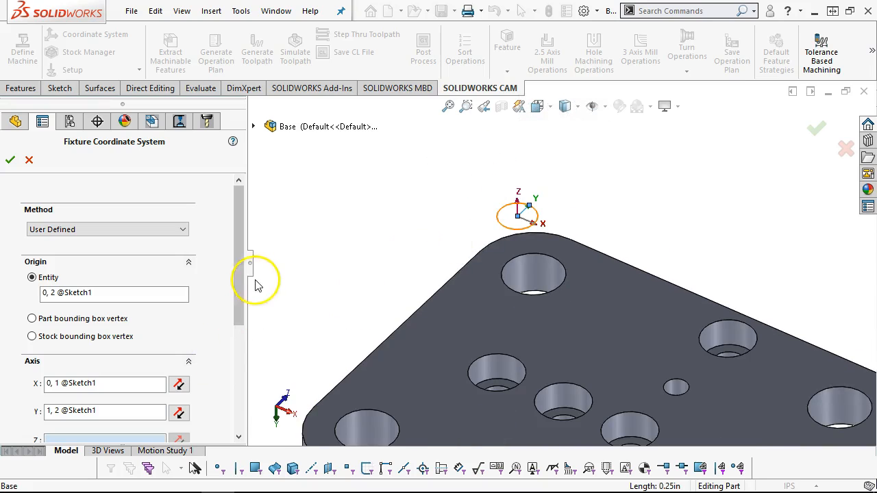
drag(241, 283, 240, 327)
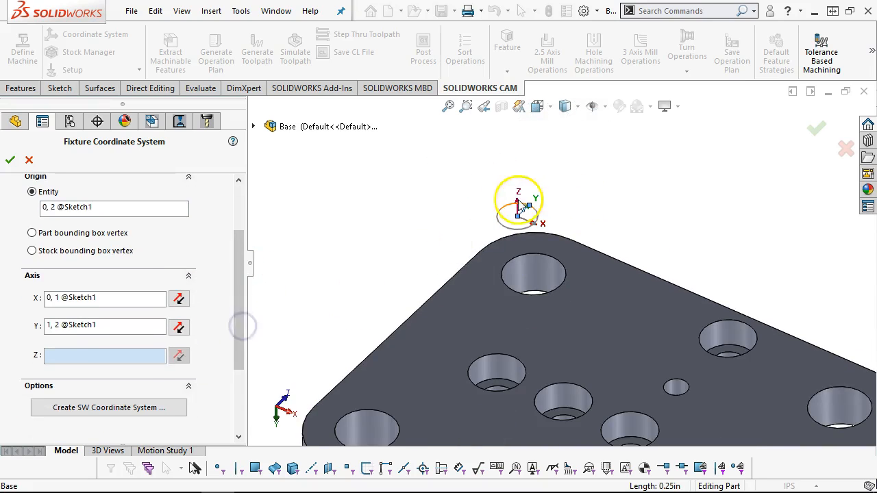
click(10, 160)
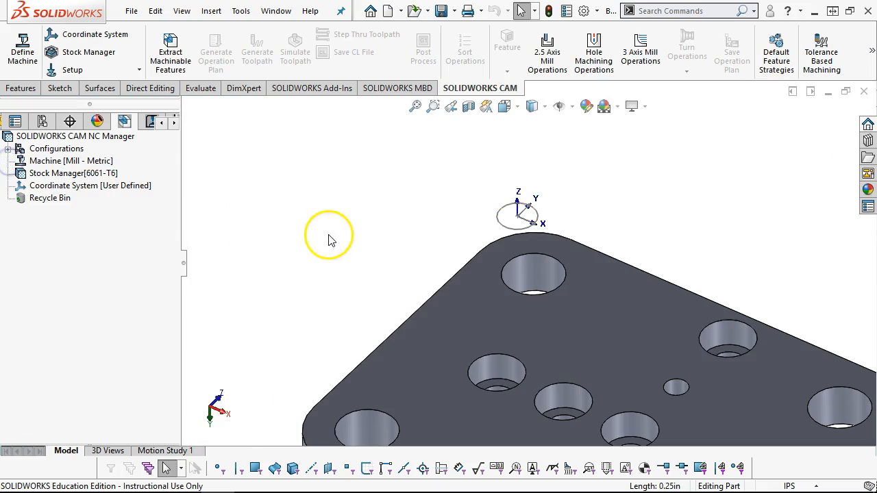
Hide the corner reference sketch with the circle and its two lines.
scroll(604, 313, down, 3)
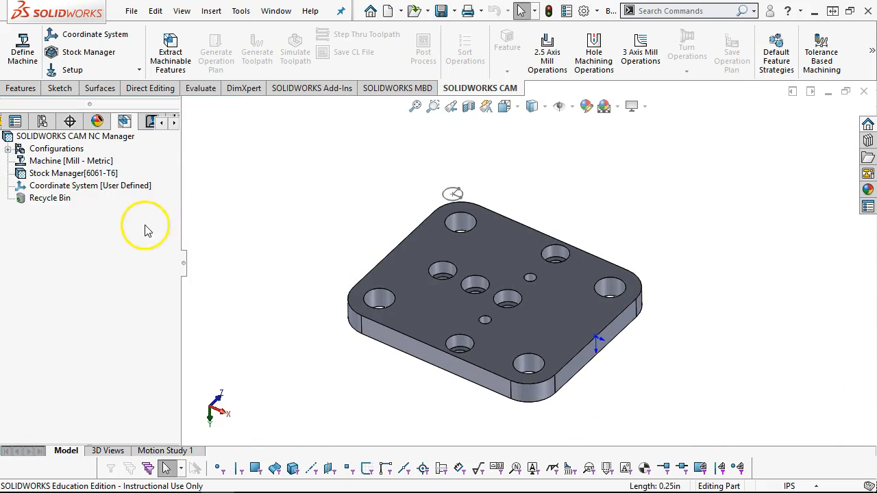
right_click(452, 193)
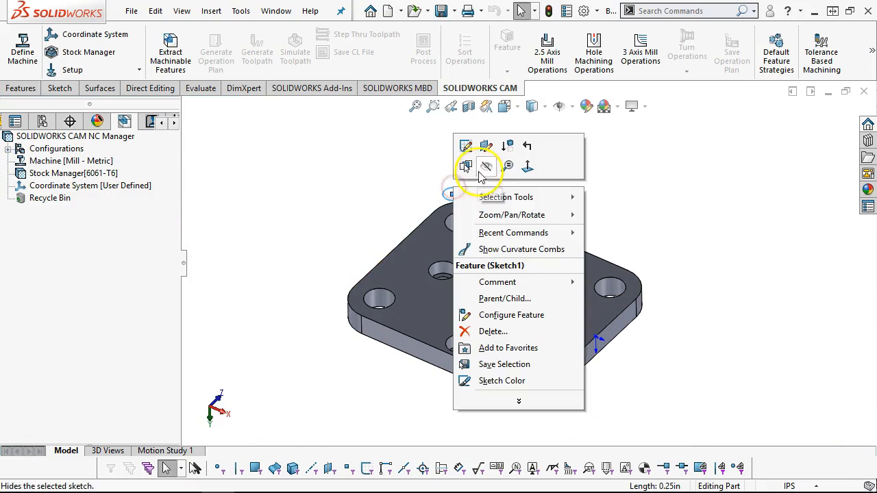
click(468, 167)
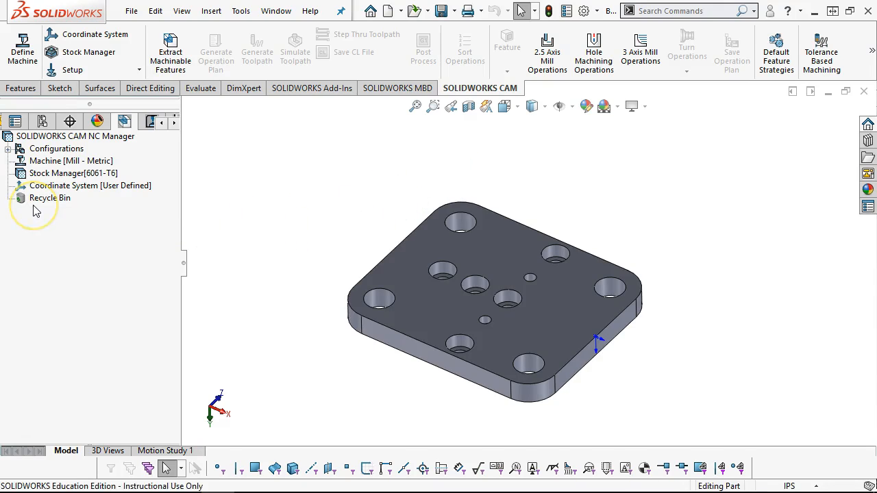
Extract the machinable features of the Base plate.
right_click(68, 163)
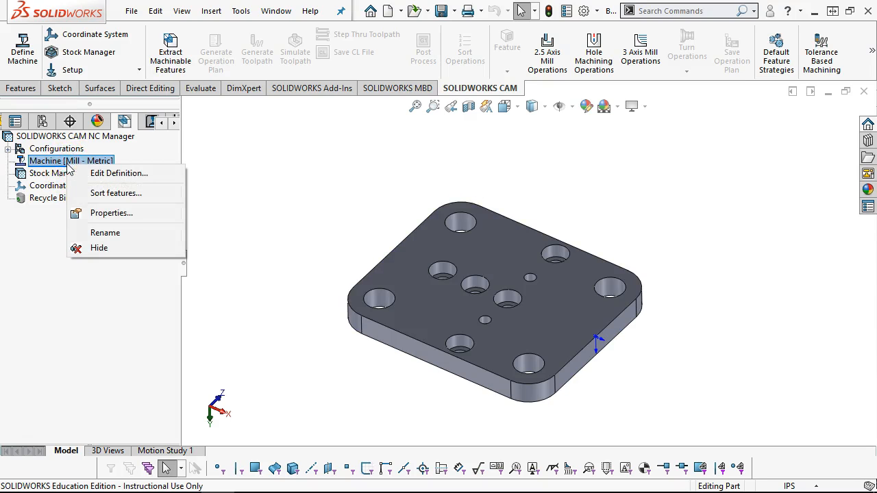
right_click(60, 173)
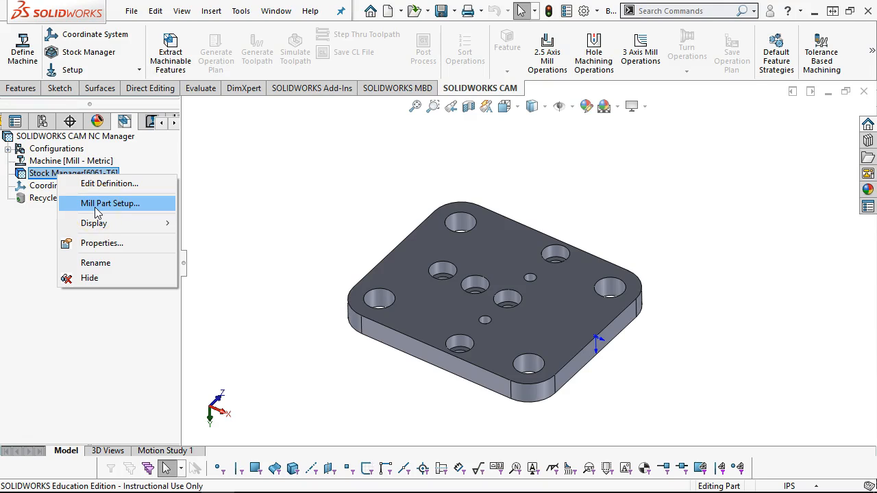
click(231, 209)
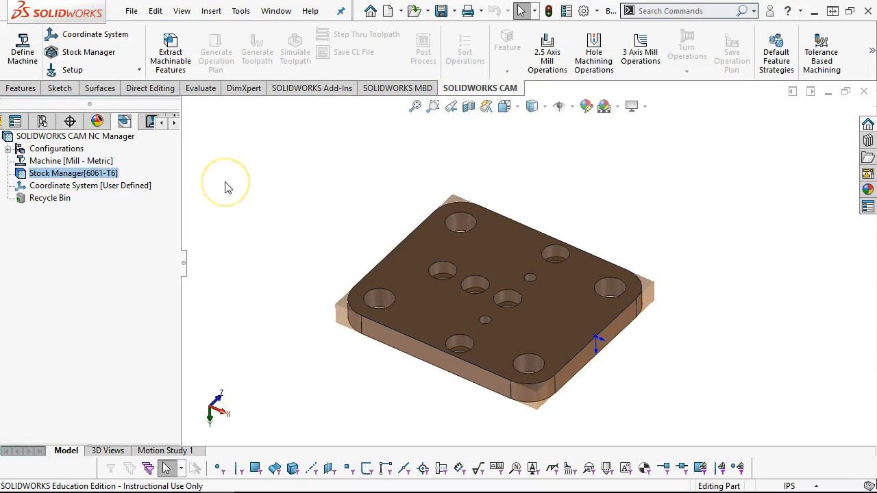
click(173, 61)
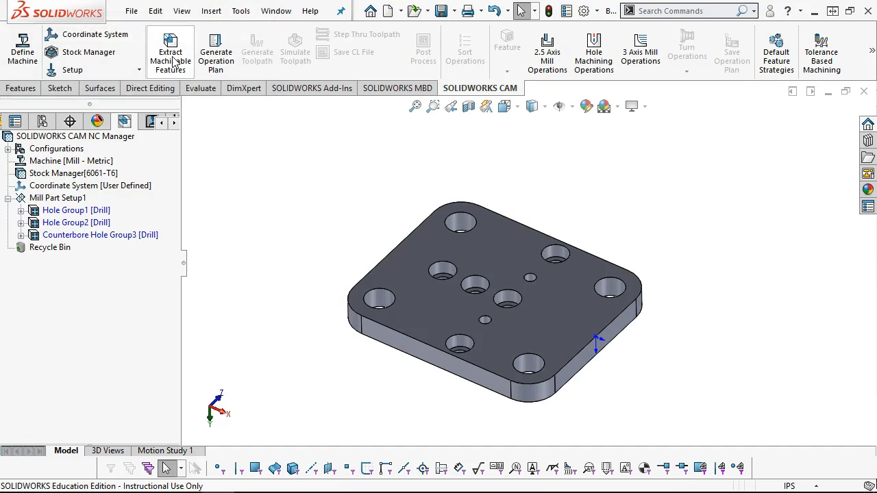
Set the machining strategy of Hole Group2, the two small through holes, to Ream.
click(79, 212)
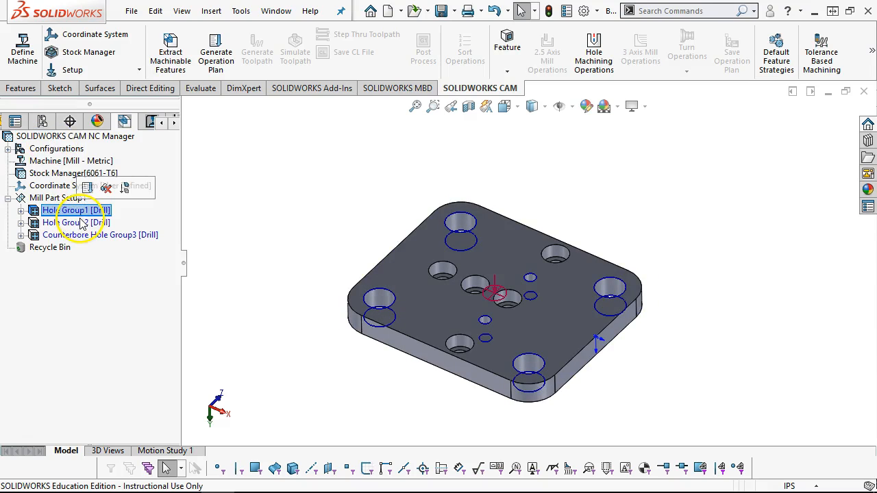
click(81, 223)
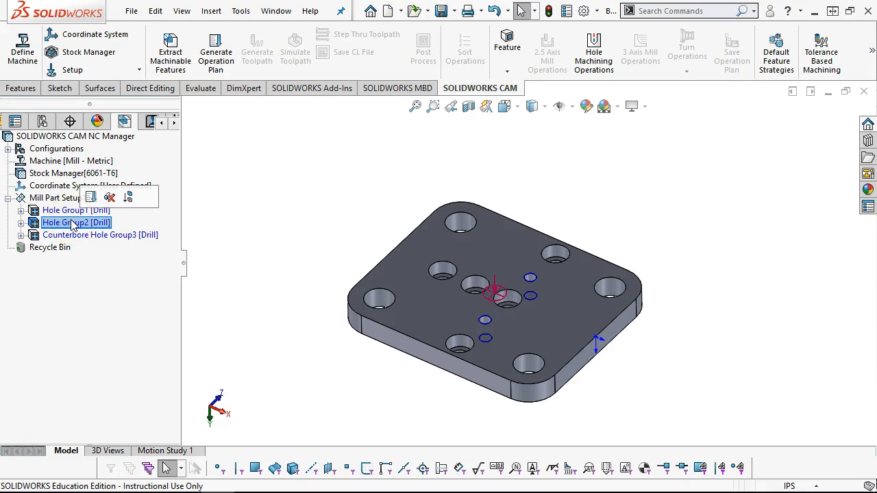
right_click(72, 225)
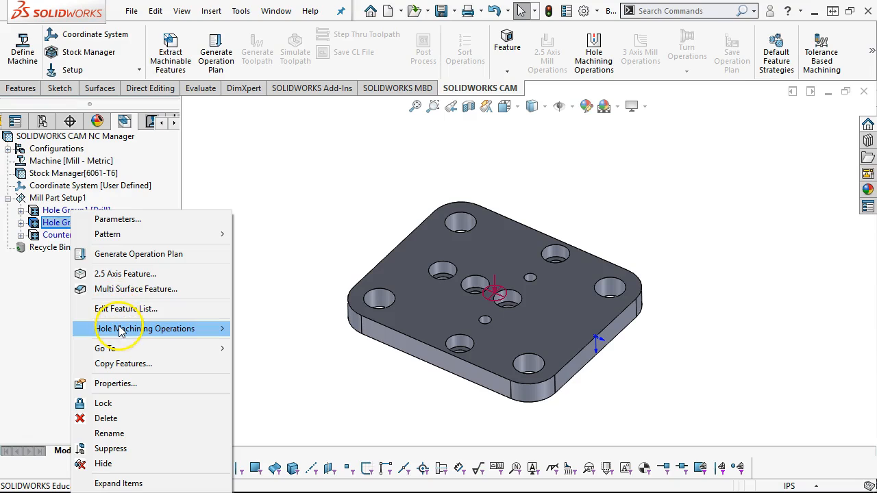
mouse_move(120, 330)
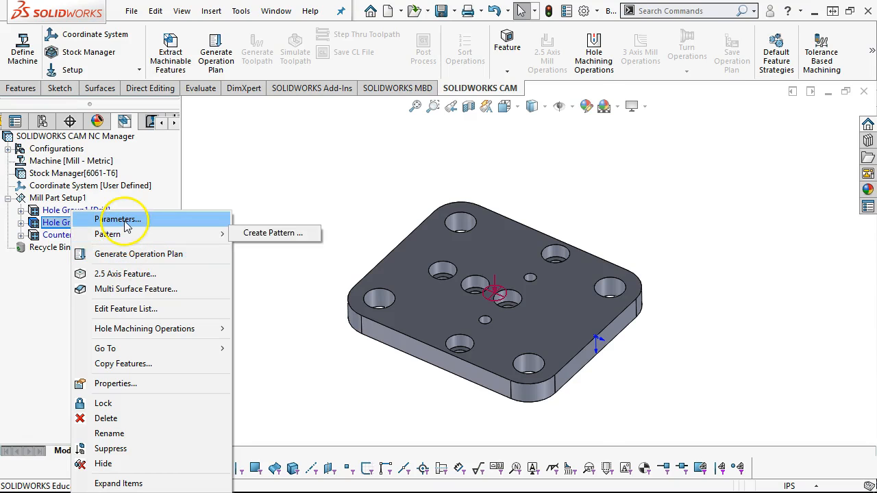
click(125, 220)
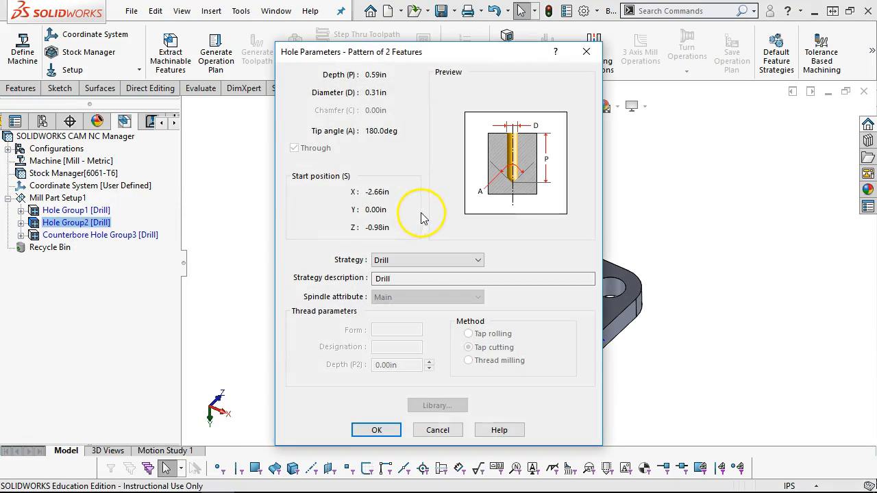
click(419, 259)
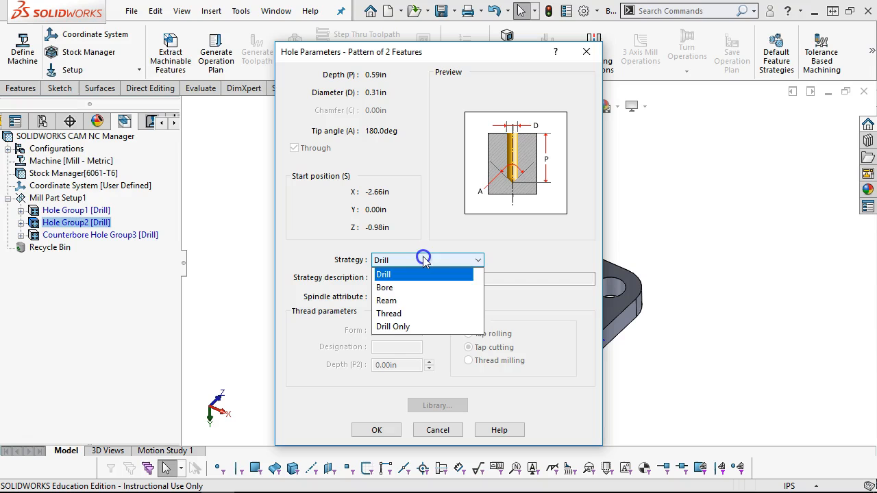
click(420, 298)
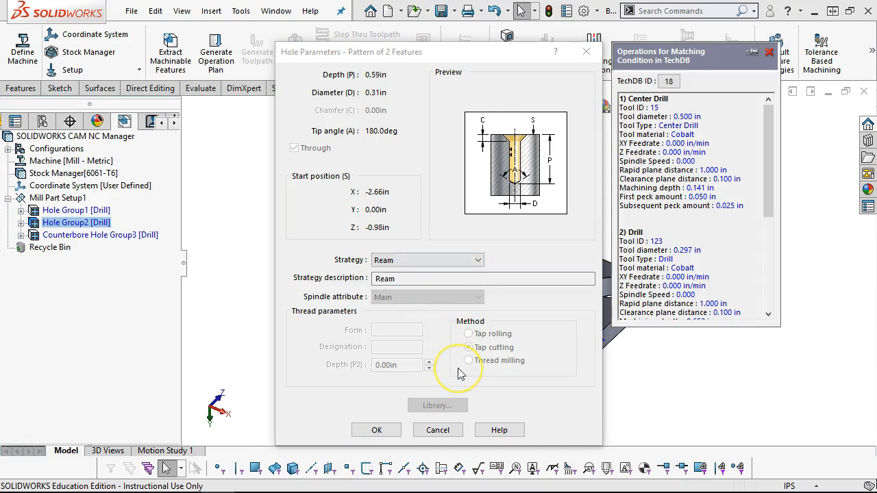
click(376, 430)
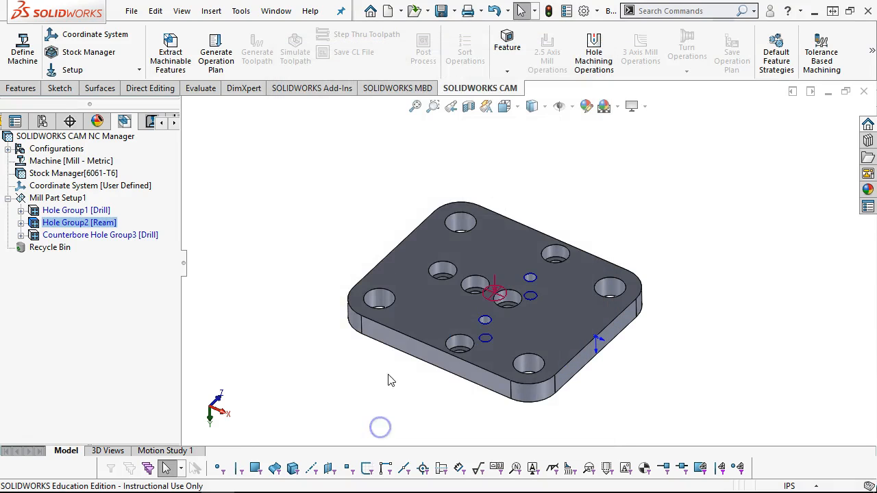
Check the holes in Hole Group1 and the machining strategy of Counterbore Hole Group3.
click(77, 210)
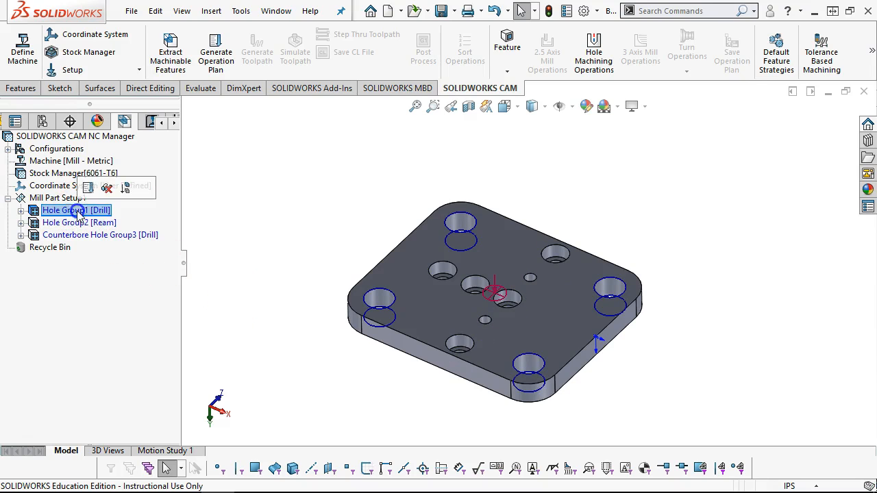
click(21, 212)
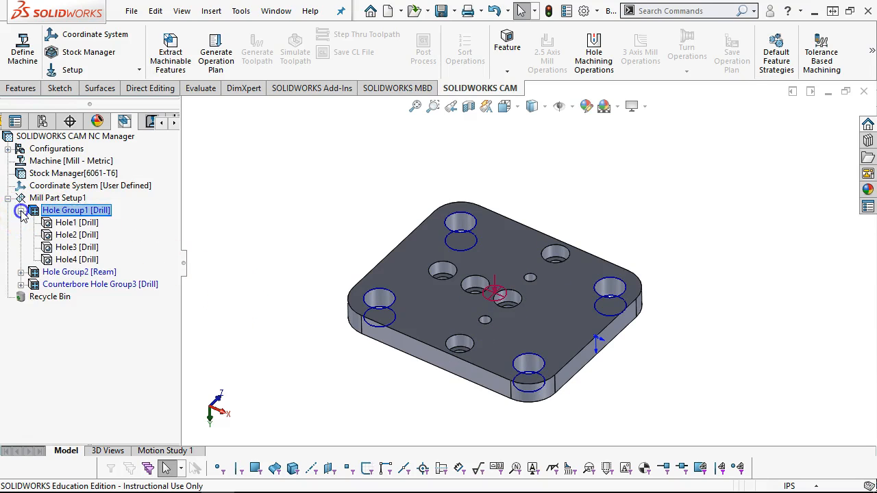
click(21, 211)
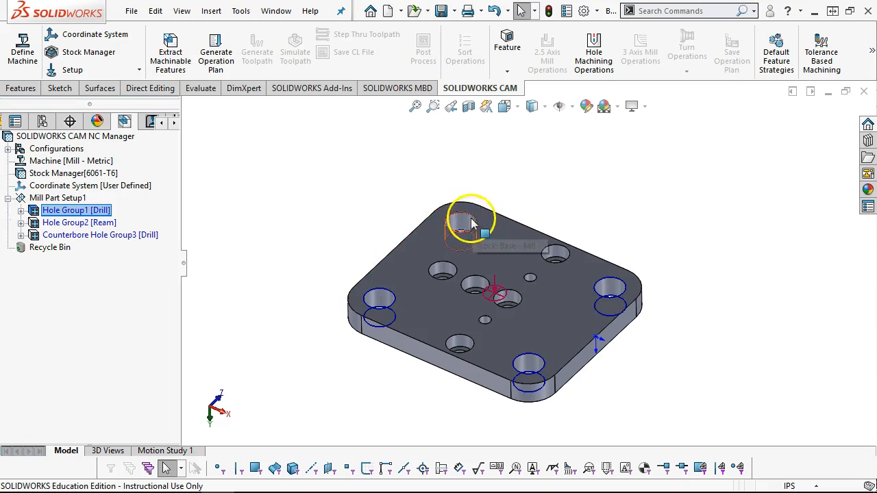
right_click(85, 235)
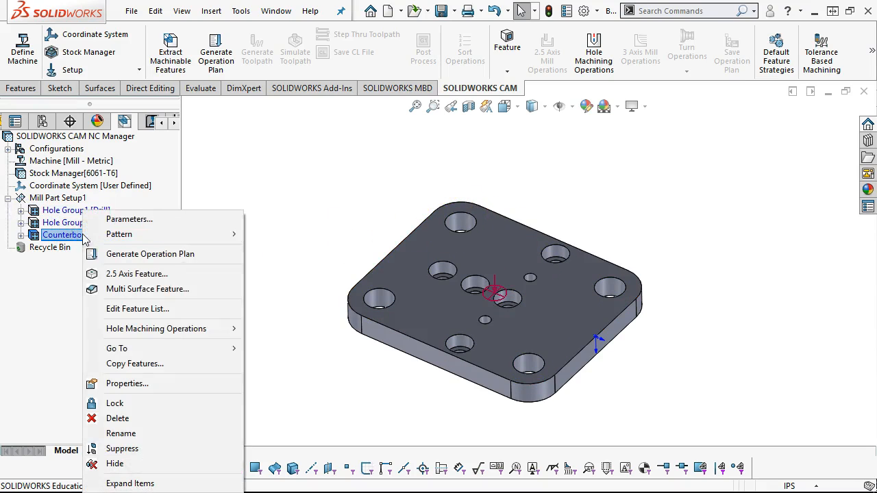
click(225, 219)
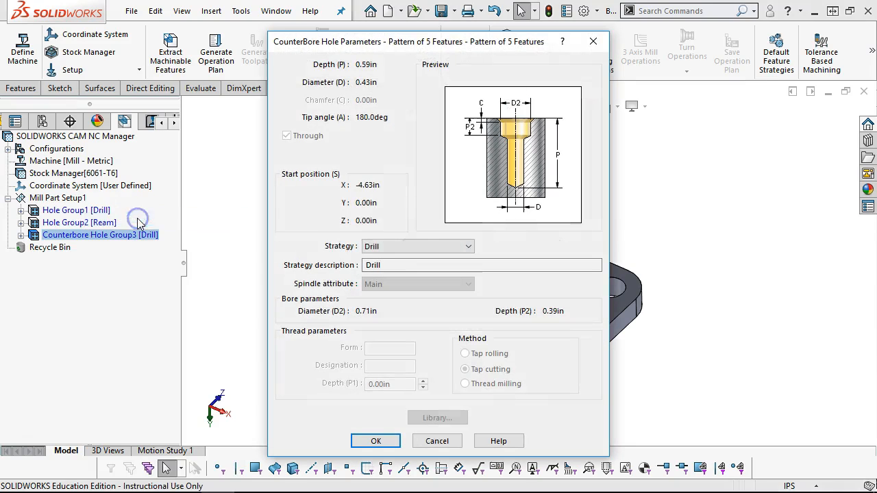
click(416, 245)
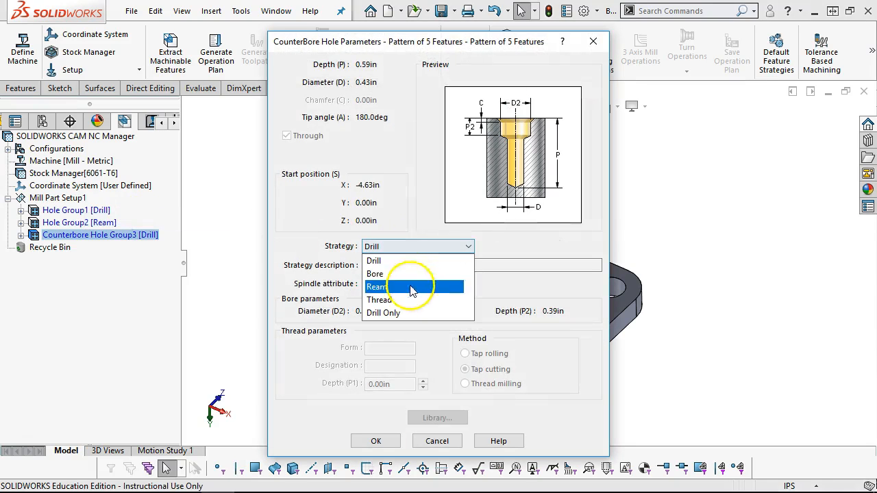
click(405, 247)
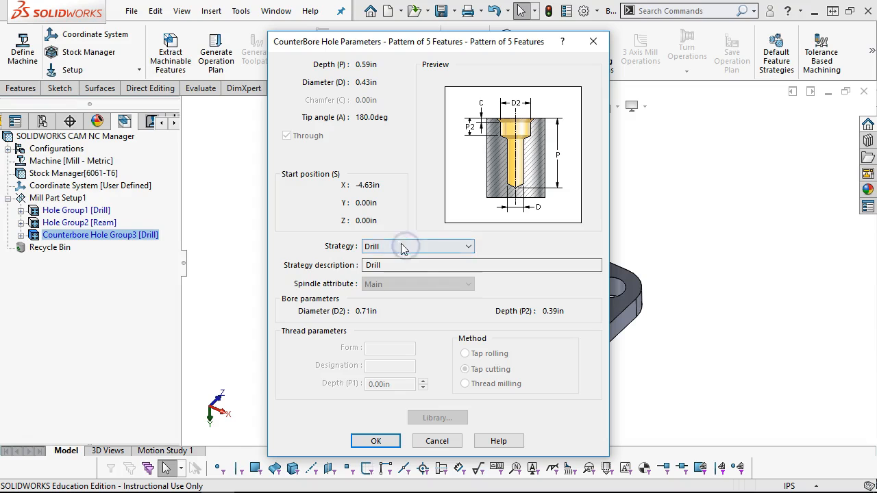
click(376, 440)
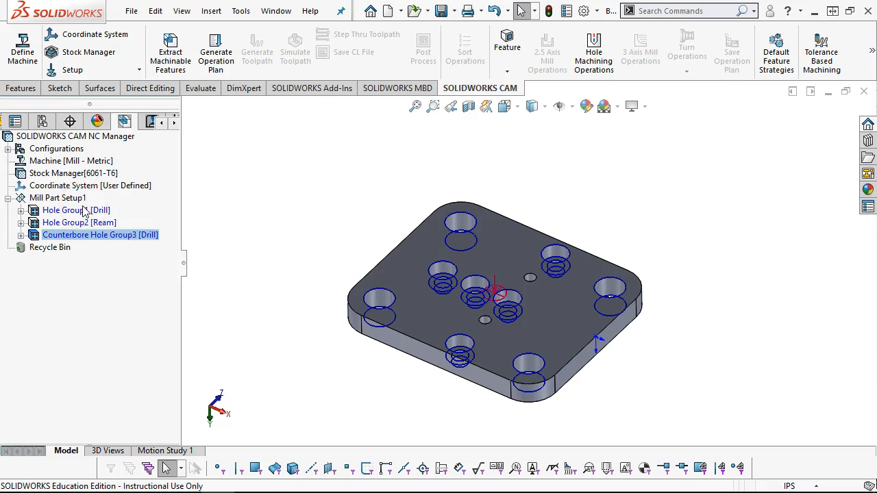
click(80, 236)
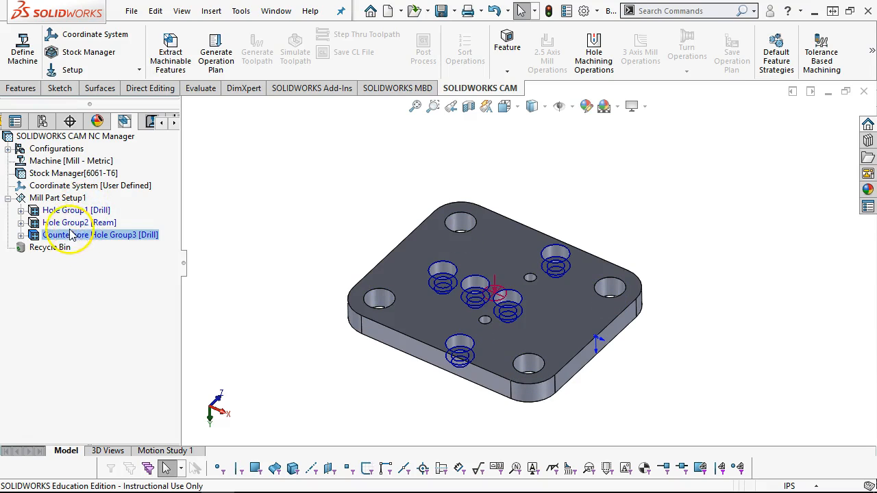
Start a 2.5 axis Face Feature in Mill Part Setup1 with the outer loop of the plate's top face as its profile.
right_click(60, 199)
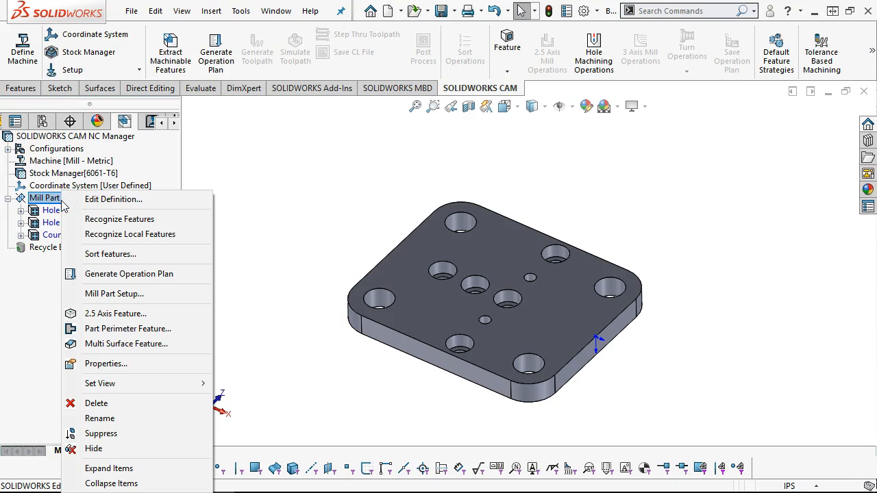
click(113, 314)
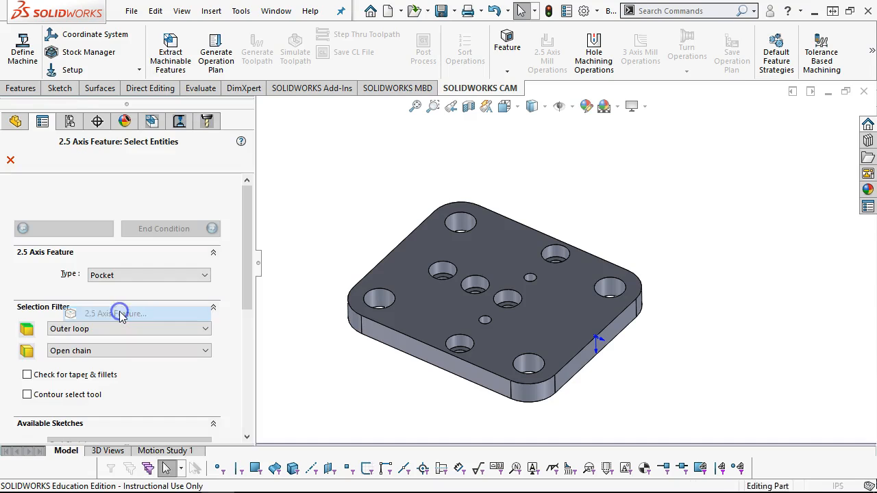
click(178, 275)
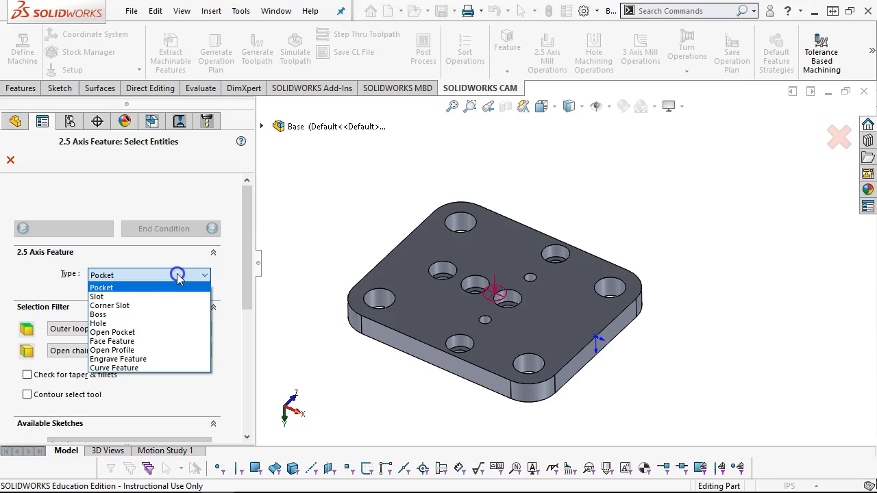
click(120, 342)
drag(242, 235, 244, 313)
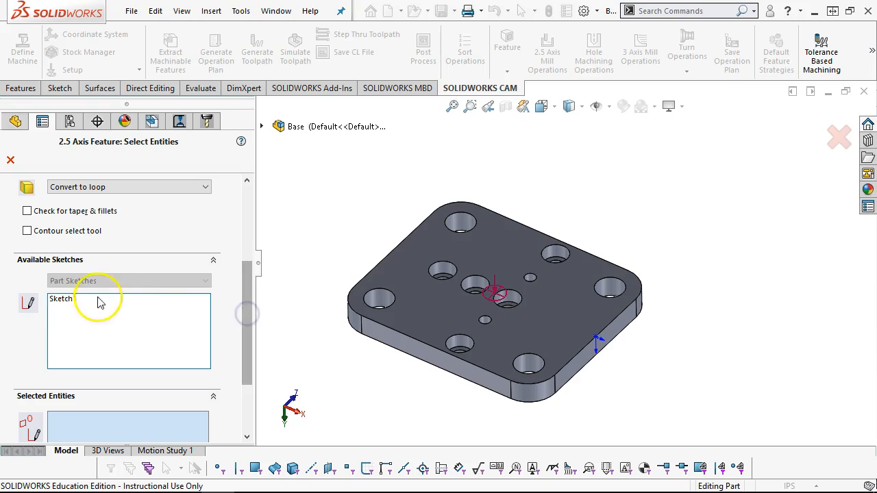
click(407, 241)
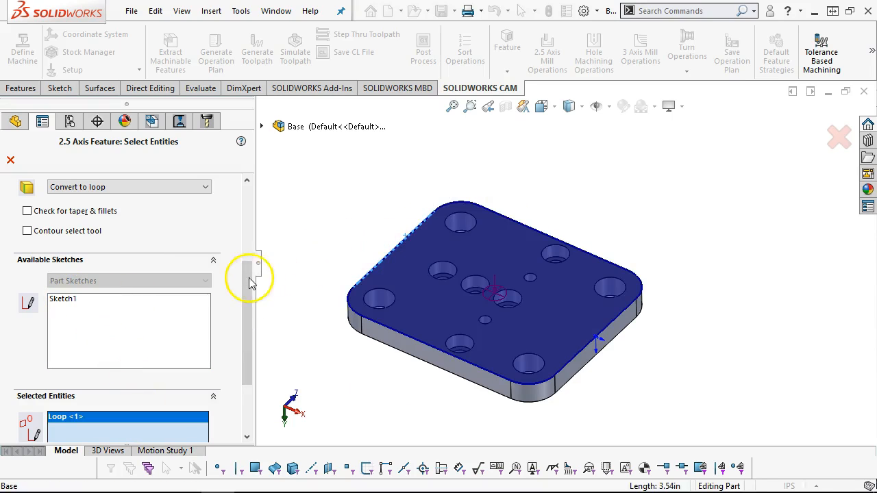
mouse_move(246, 284)
mouse_down()
mouse_move(246, 246)
mouse_move(256, 357)
mouse_move(265, 231)
mouse_move(246, 201)
mouse_up()
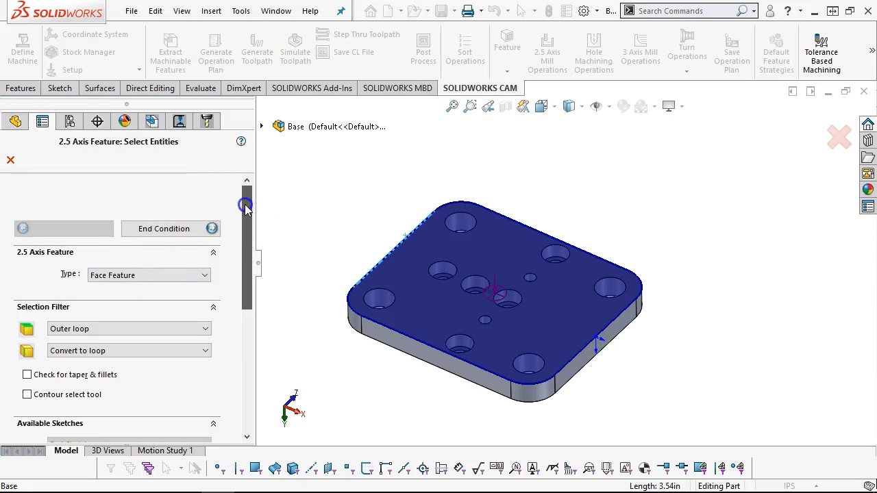
Set the face feature's Direction 1 end condition to Blind, reversed to point above the plate, with a depth of 0.01 in.
click(212, 229)
drag(248, 247, 249, 305)
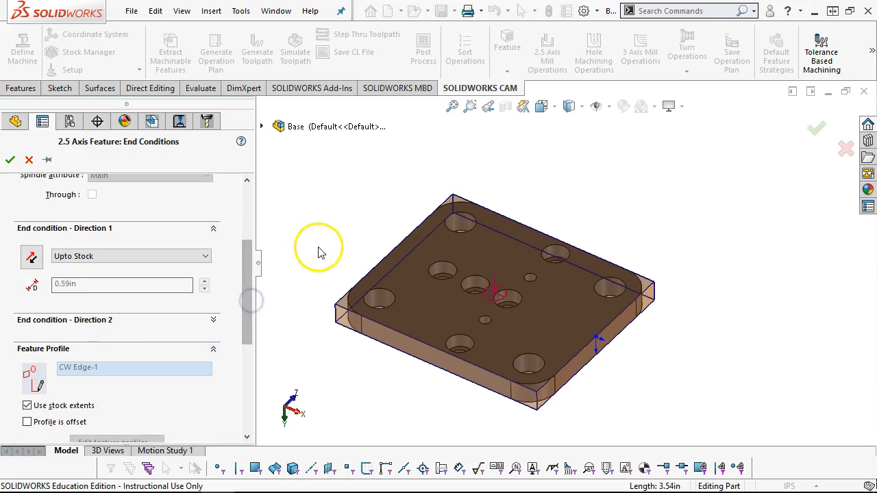
click(78, 256)
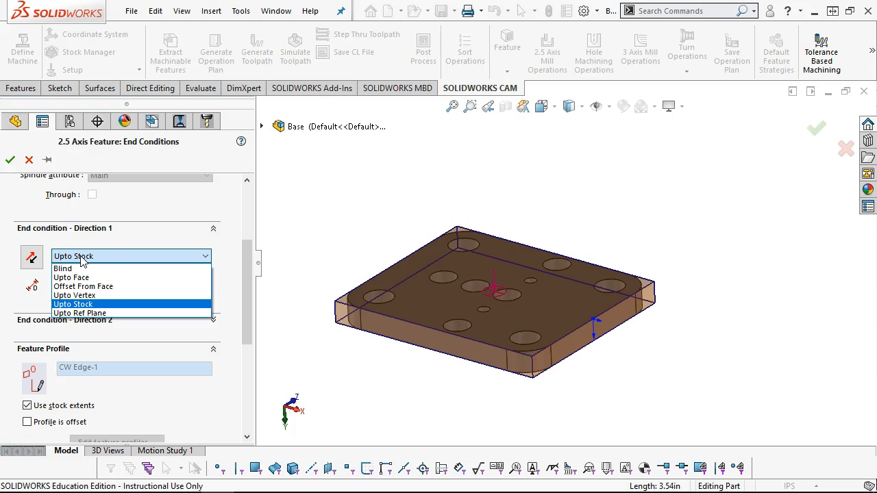
click(84, 269)
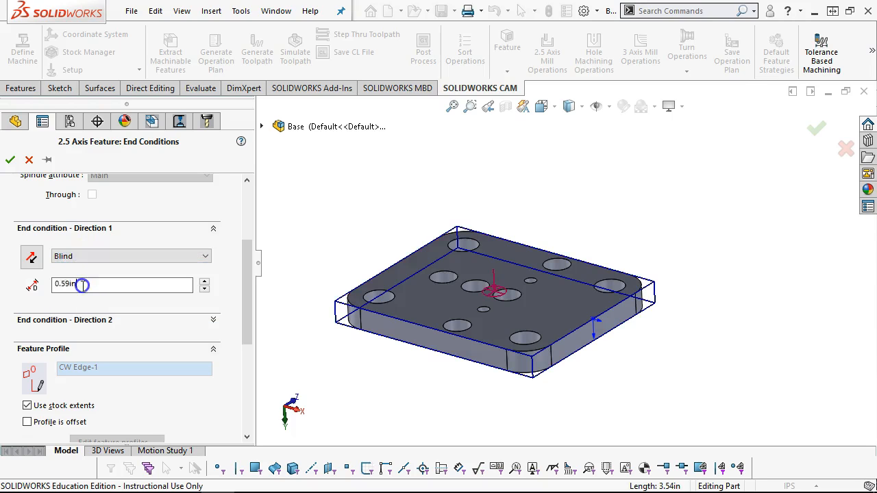
click(32, 258)
double_click(93, 288)
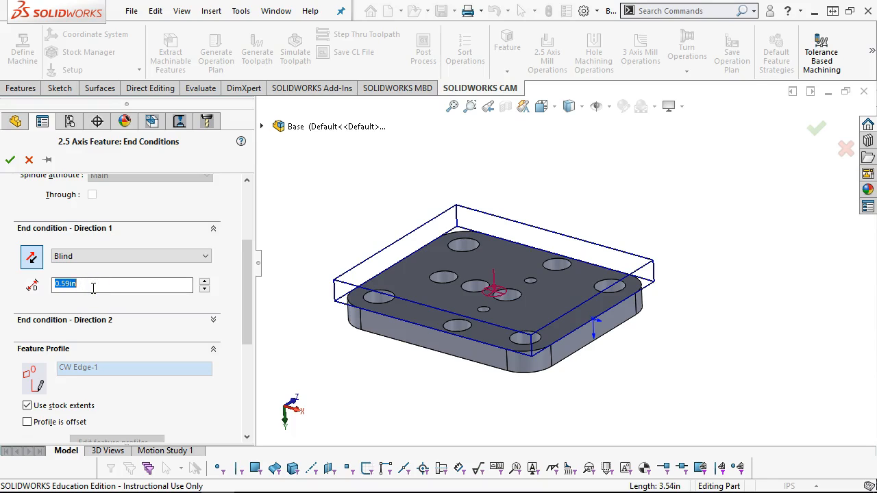
key(Tab)
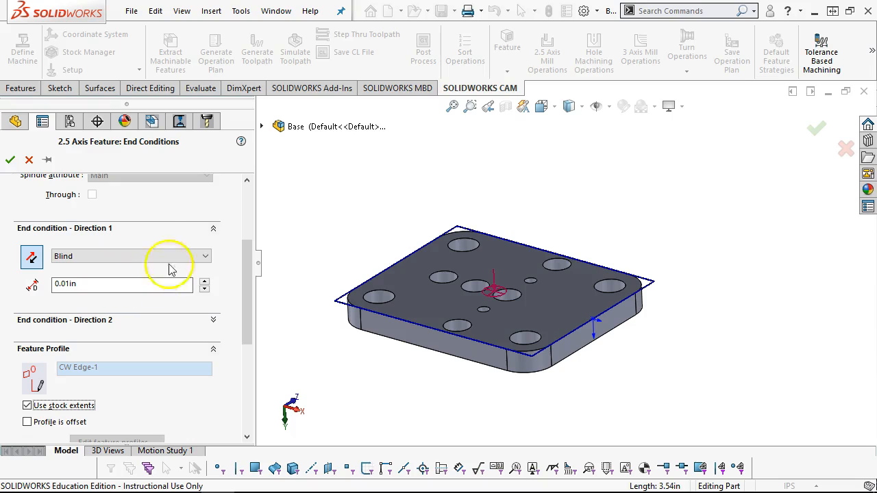
Accept the face feature without islands and move it ahead of Hole Group1 in Mill Part Setup1.
click(246, 253)
drag(245, 252, 249, 185)
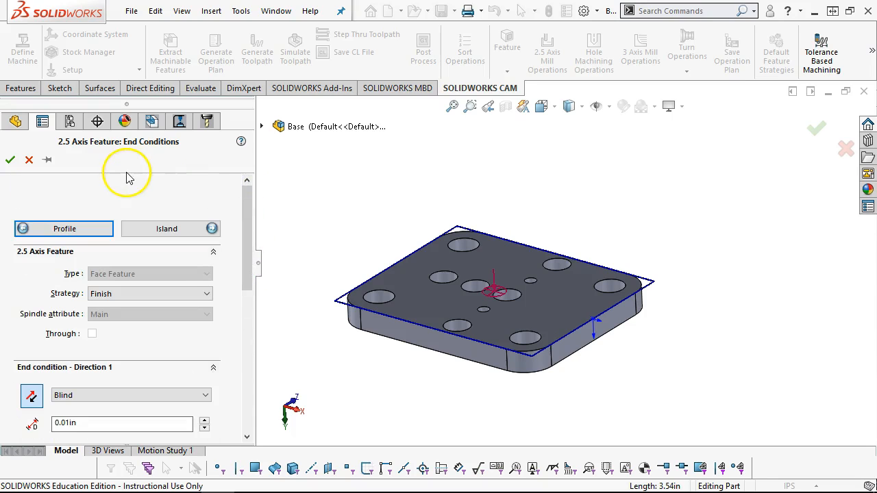
click(177, 235)
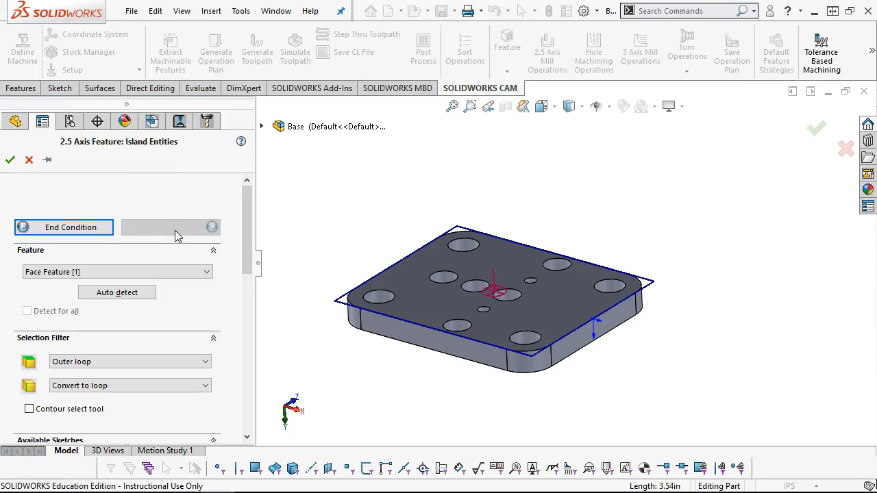
mouse_move(243, 236)
mouse_down()
mouse_move(245, 300)
mouse_move(244, 217)
mouse_up()
click(644, 288)
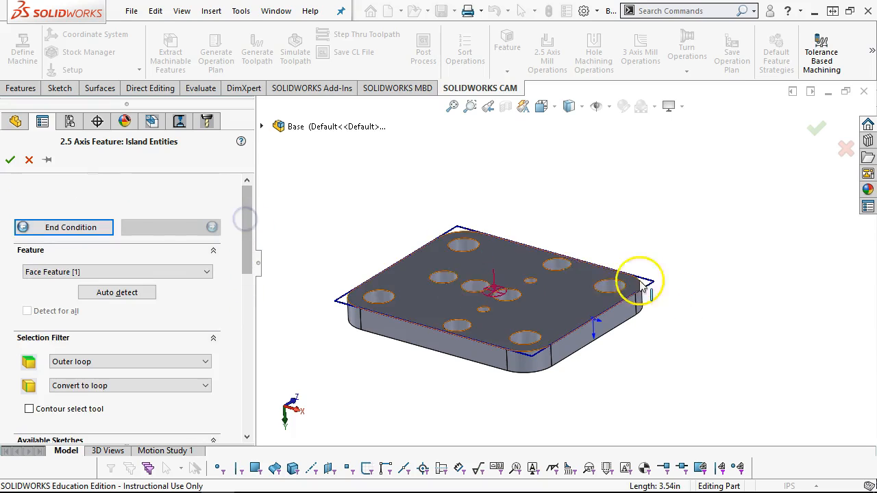
click(10, 159)
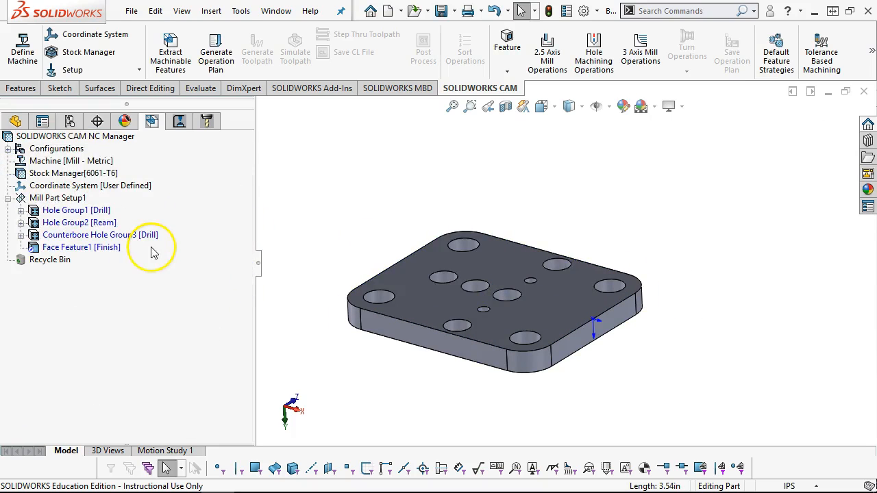
click(53, 211)
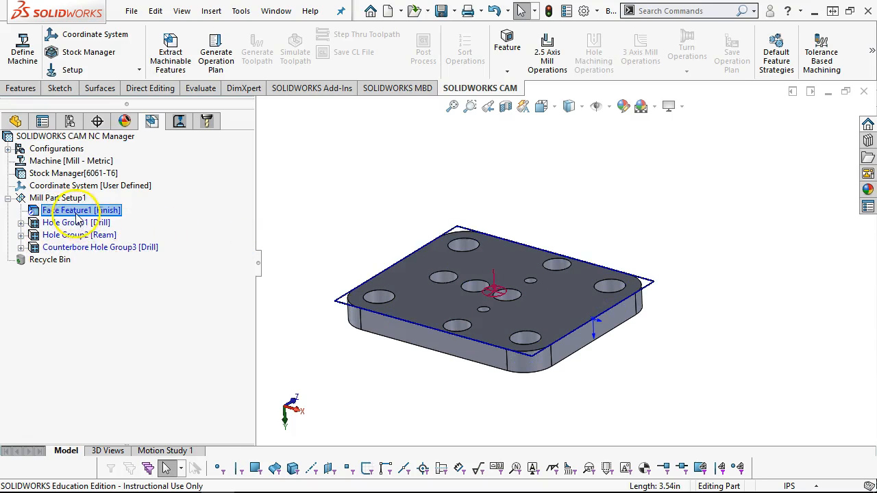
Start a Contour Mill operation for Face Feature1 and choose the T04 - 0.63 Flat End tool from the toolcrib.
right_click(76, 215)
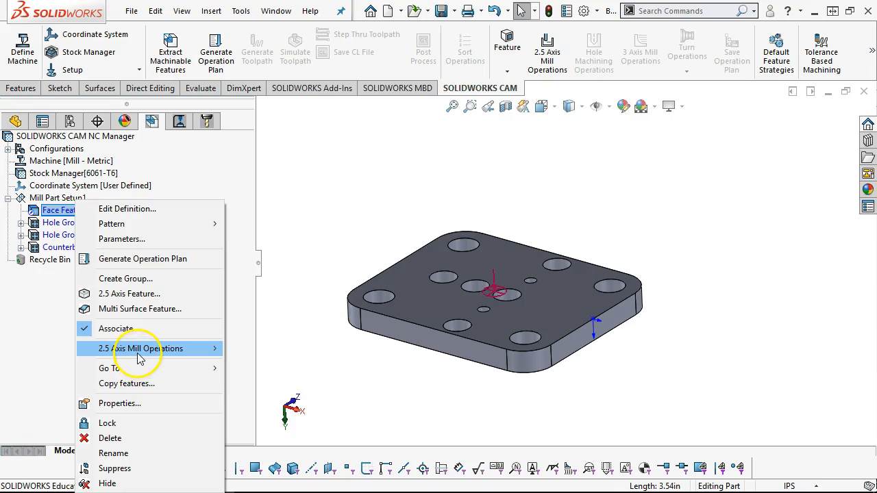
mouse_move(140, 359)
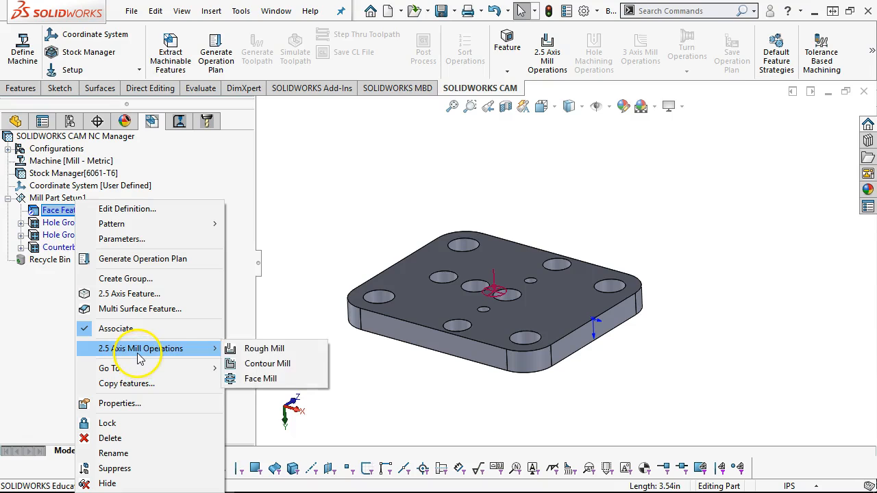
click(268, 365)
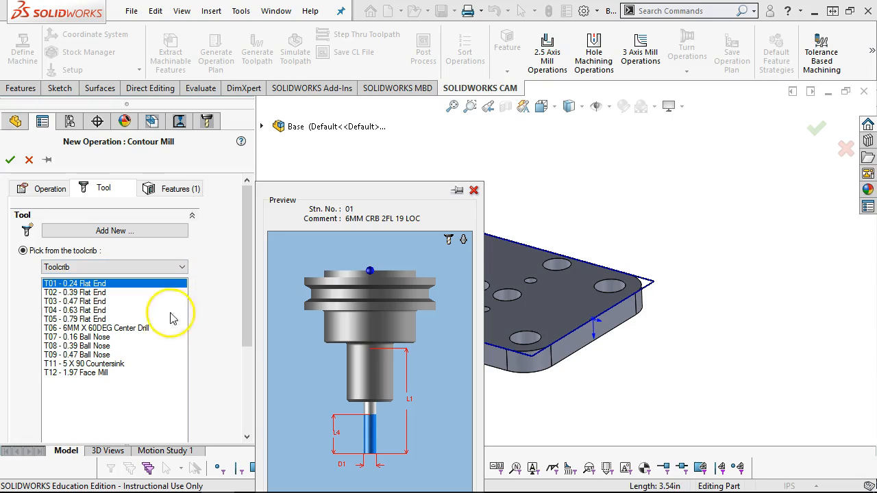
click(90, 311)
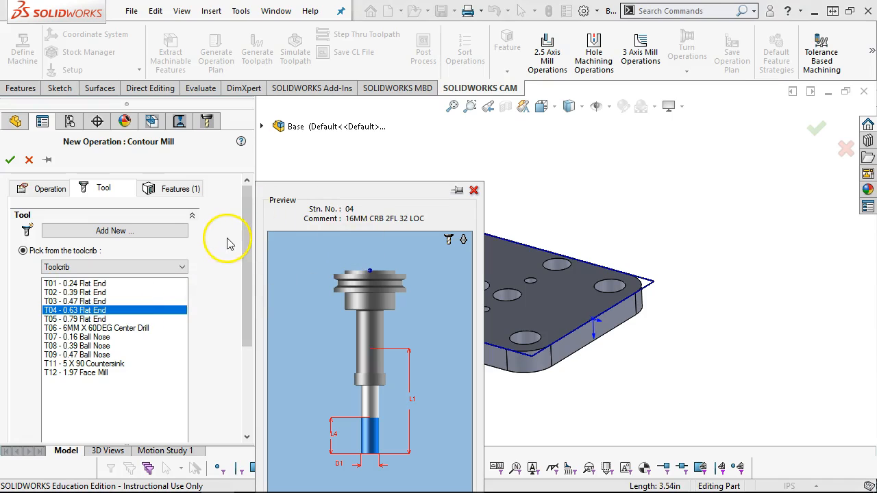
Review the new Contour Mill's operation type, toolcrib tool and assigned feature settings.
drag(247, 240, 240, 190)
click(42, 188)
drag(246, 240, 253, 218)
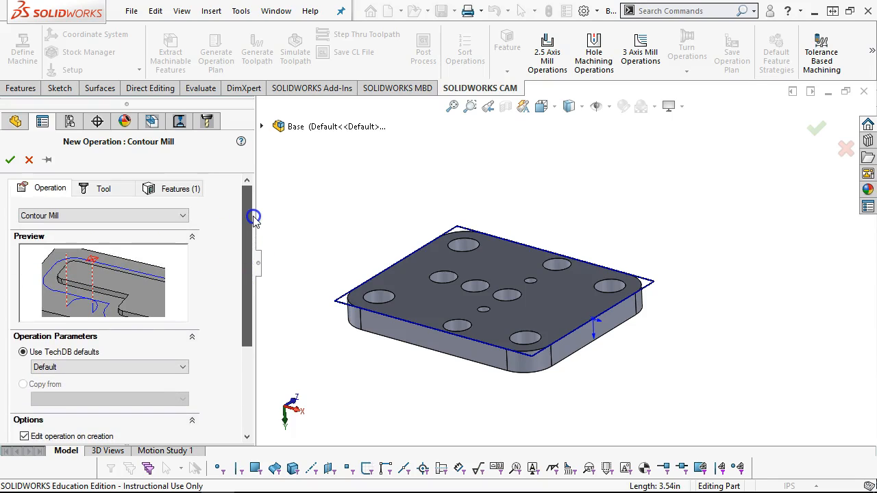
click(103, 188)
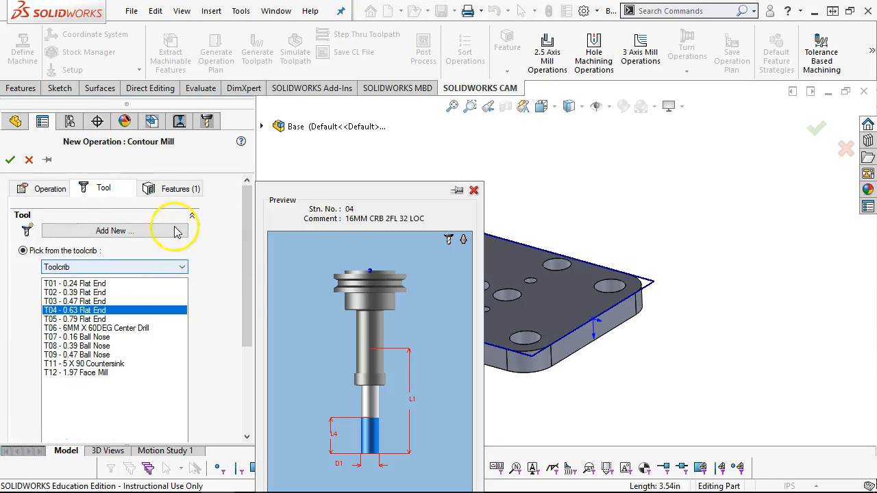
drag(245, 274, 252, 245)
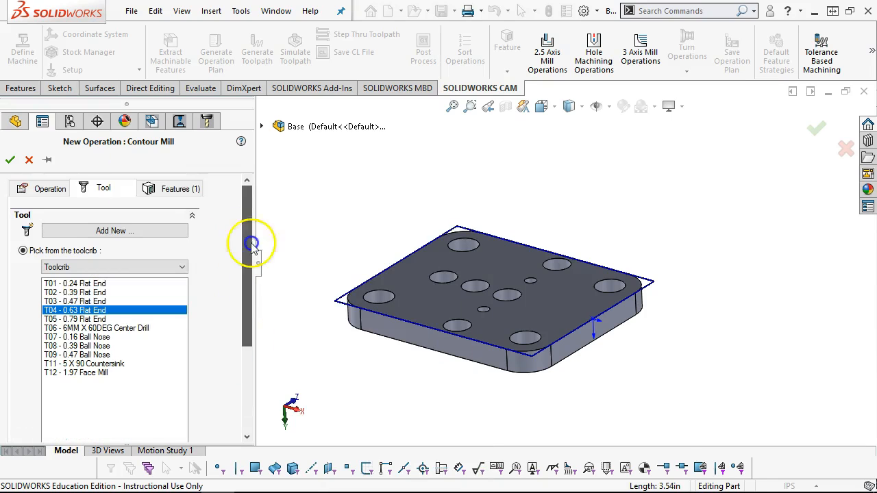
click(159, 189)
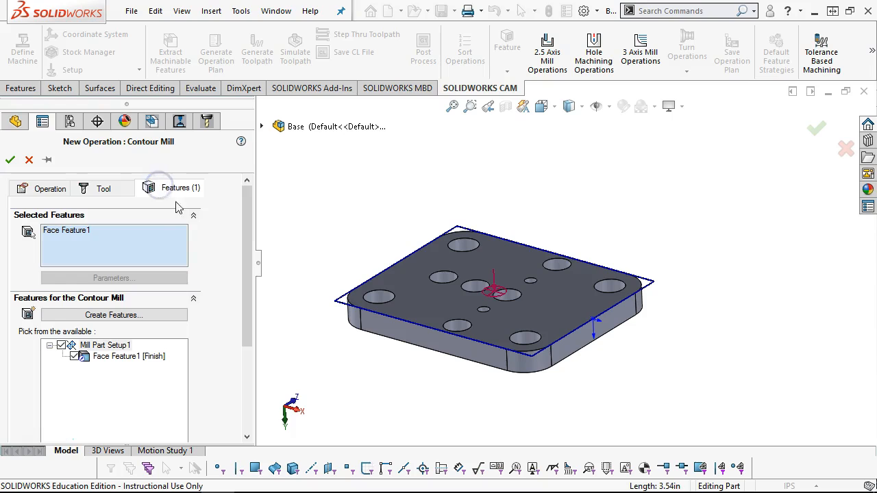
mouse_move(241, 245)
mouse_down()
mouse_move(246, 327)
mouse_move(258, 245)
mouse_up()
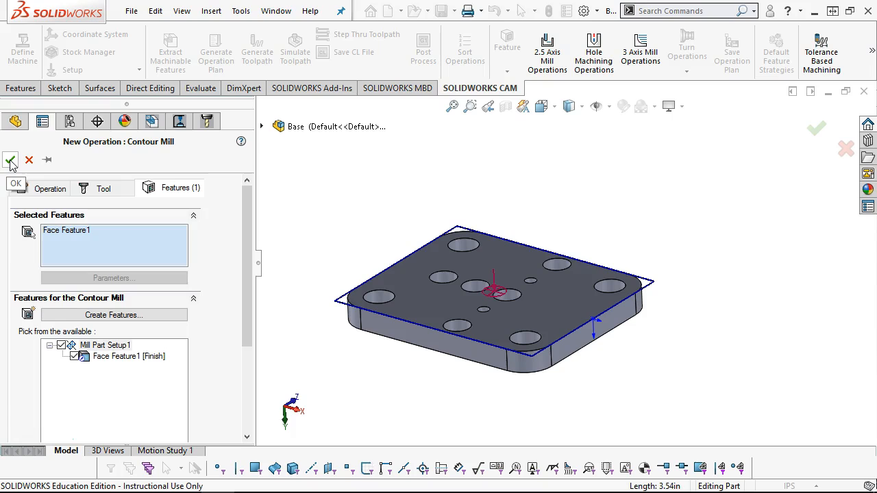
click(48, 187)
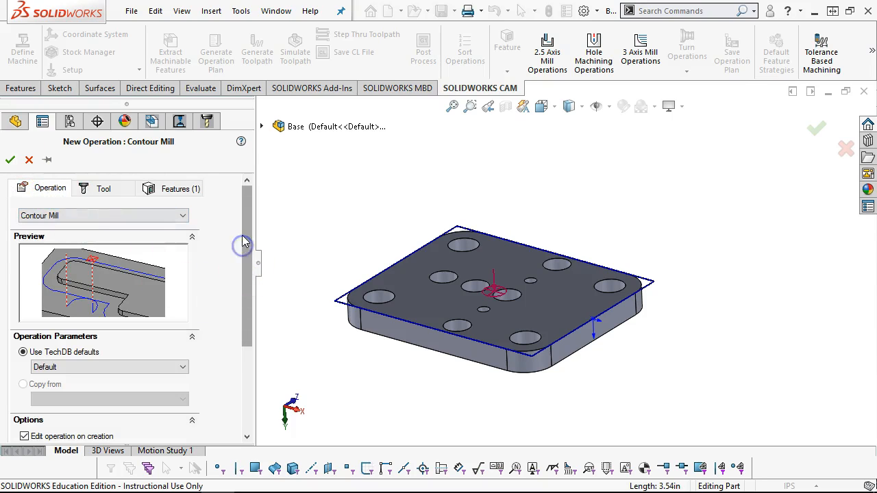
scroll(225, 206, down, 3)
scroll(225, 206, up, 3)
click(158, 193)
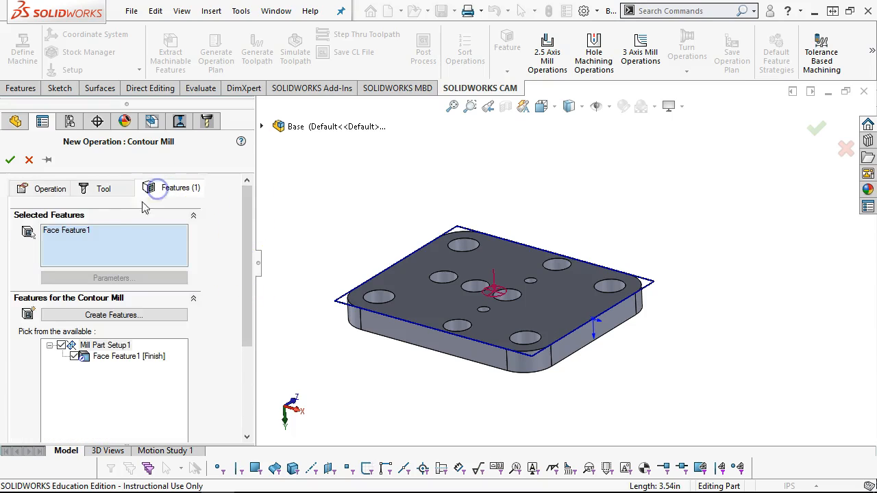
Try to replace Face Feature1 with the plate's bottom front edge as the Contour Mill's selected feature.
click(65, 233)
right_click(65, 233)
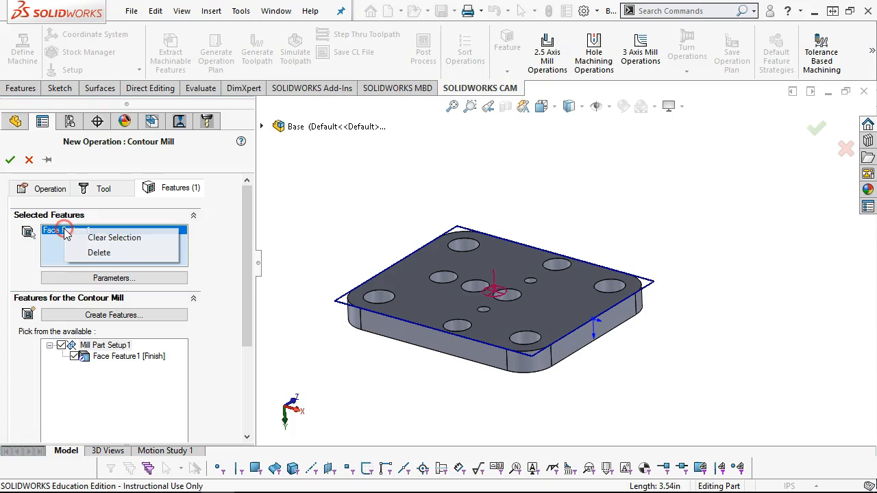
click(101, 239)
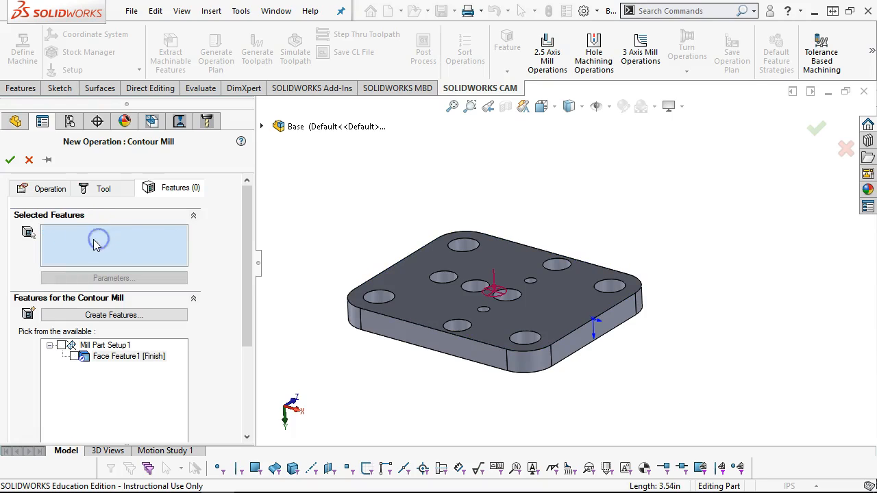
click(415, 350)
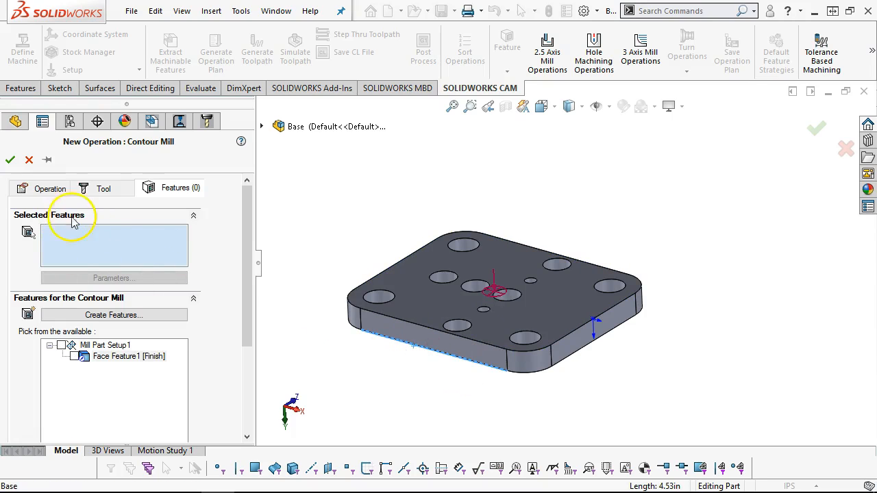
click(9, 159)
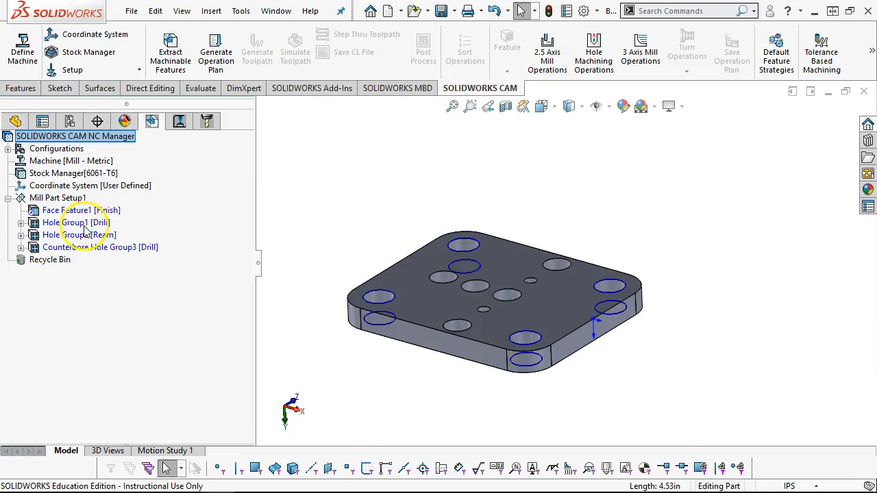
Start a 2.5 axis Boss feature with the loop of the plate's bottom front edge as its profile.
right_click(69, 209)
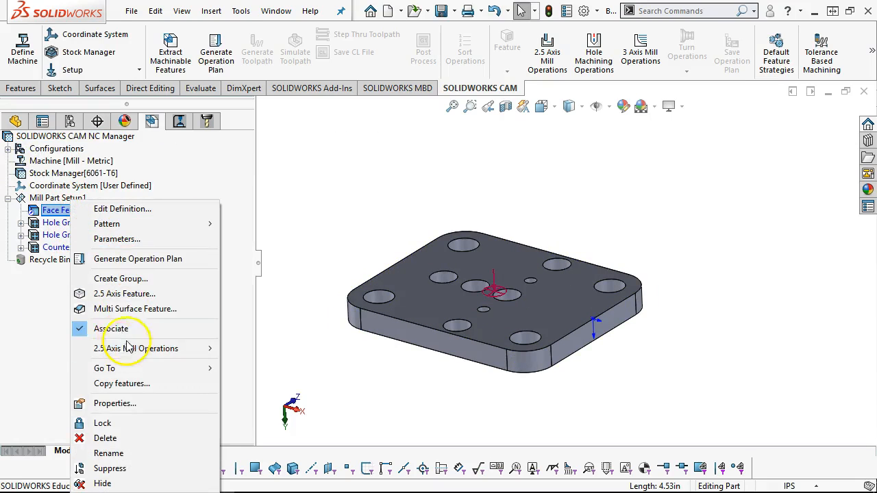
mouse_move(145, 350)
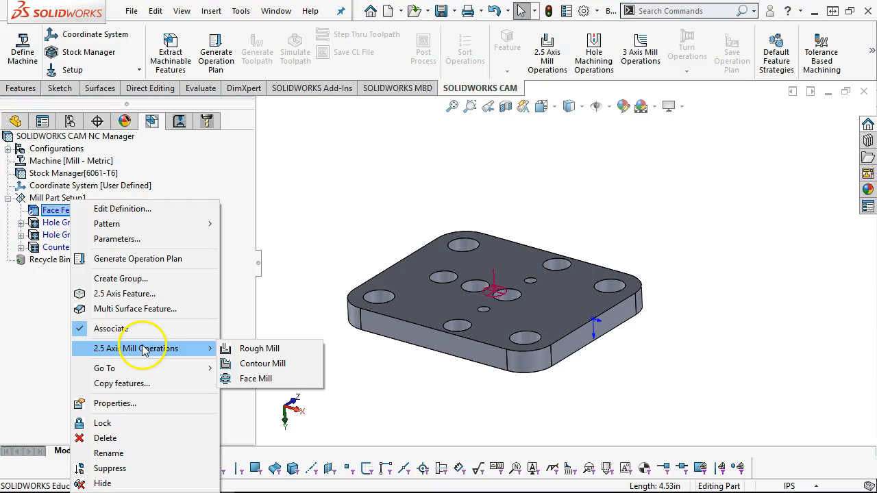
click(124, 294)
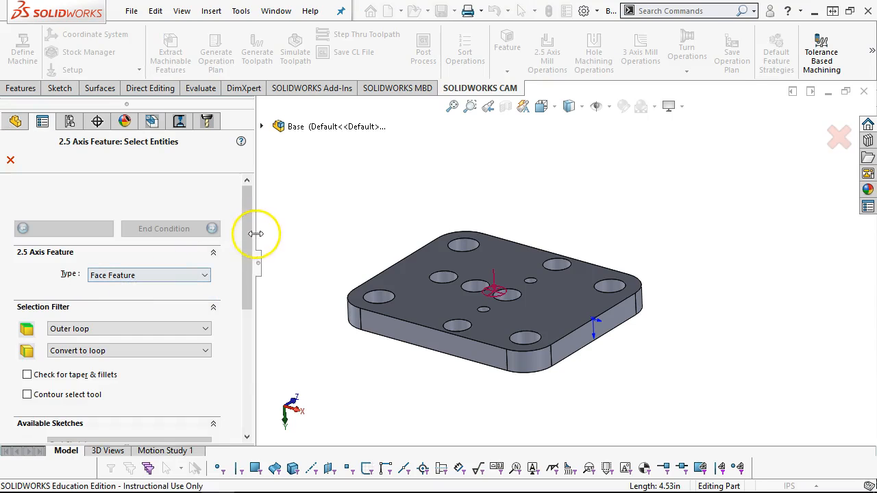
scroll(249, 221, down, 2)
click(173, 238)
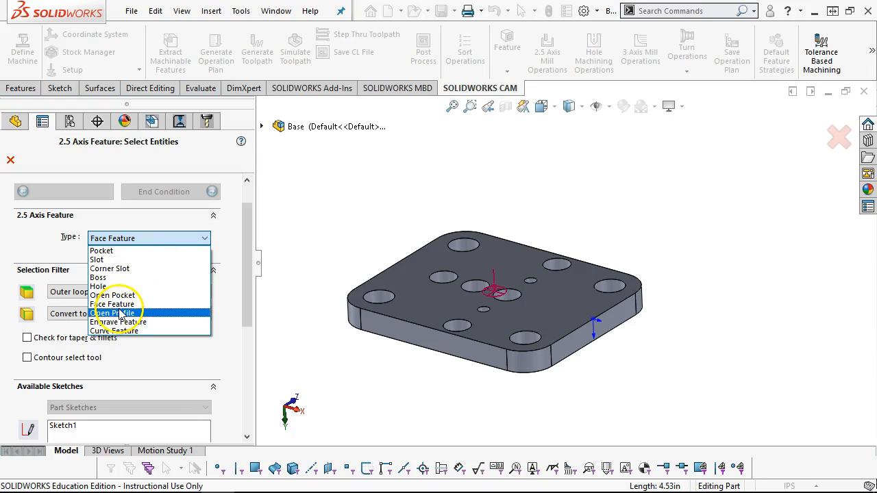
click(115, 278)
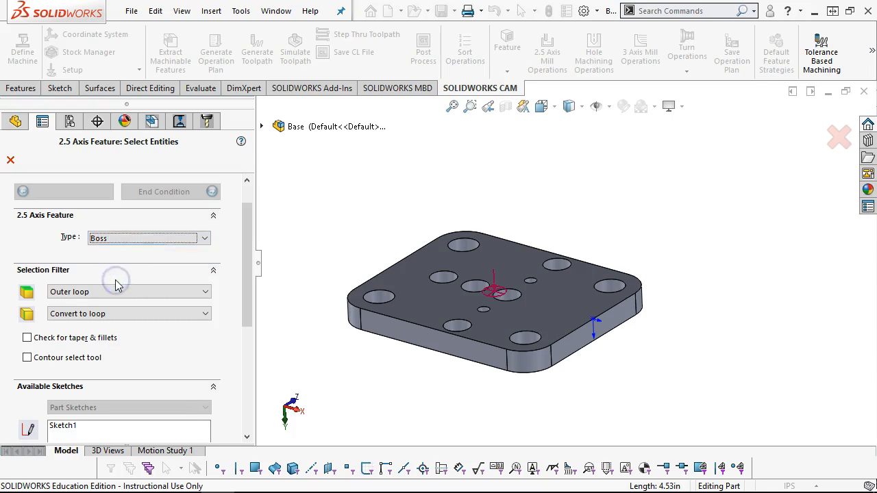
click(27, 358)
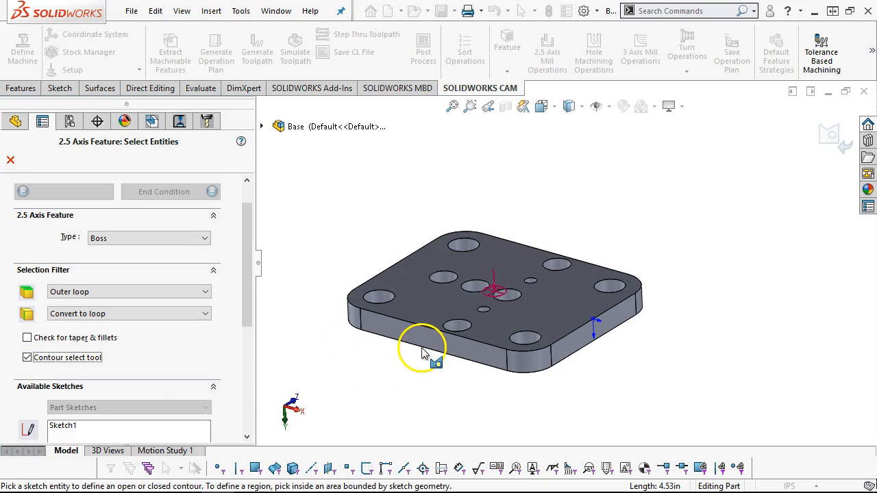
click(26, 357)
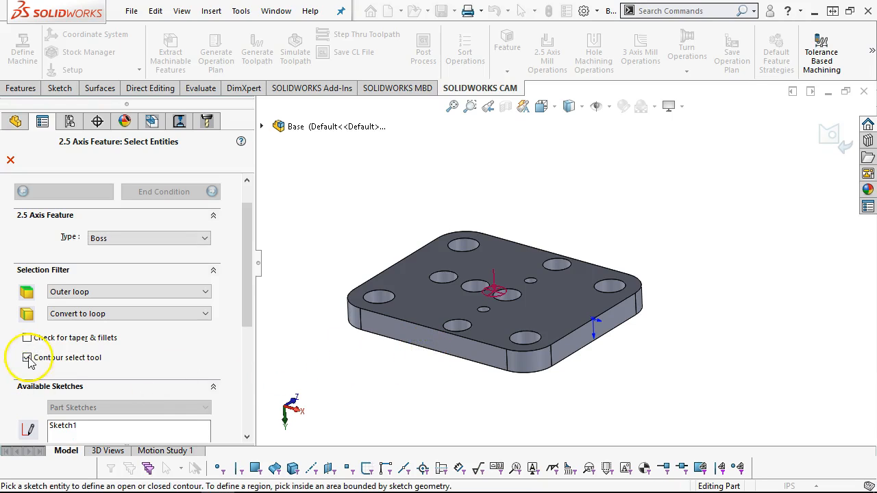
click(395, 350)
drag(244, 300, 258, 261)
Set the boss feature's Direction 1 end condition to Upto Stock, keep the Finish strategy, and accept it.
click(194, 231)
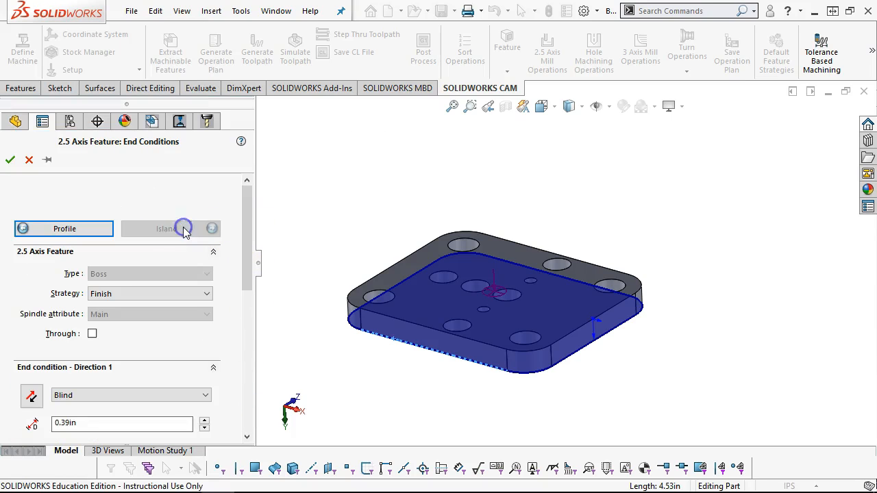
click(140, 293)
click(140, 293)
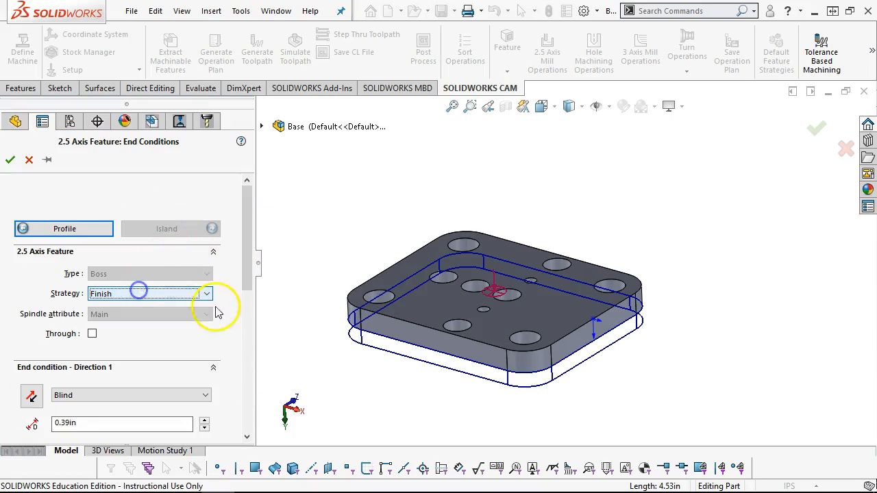
click(243, 314)
click(125, 246)
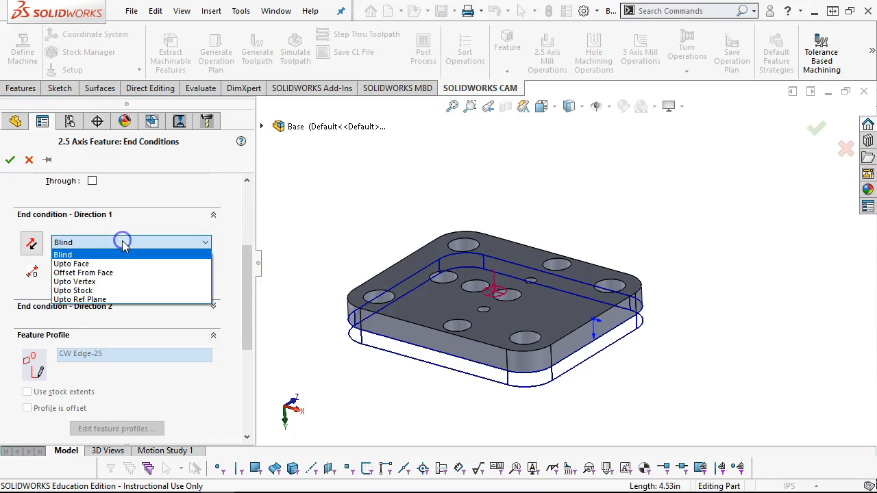
click(103, 290)
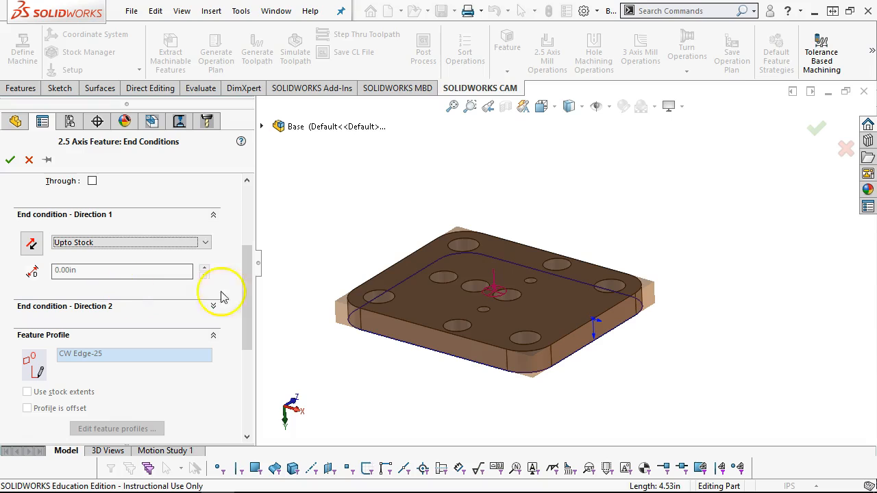
drag(245, 289, 255, 231)
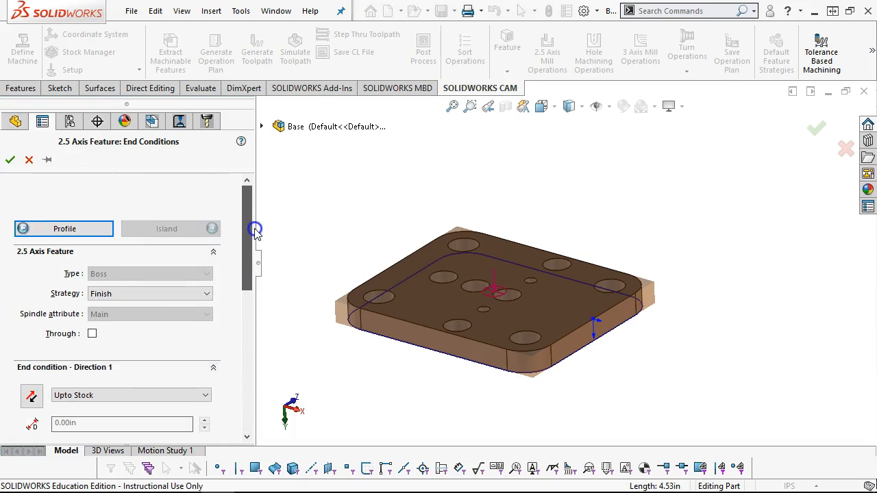
click(10, 160)
click(364, 322)
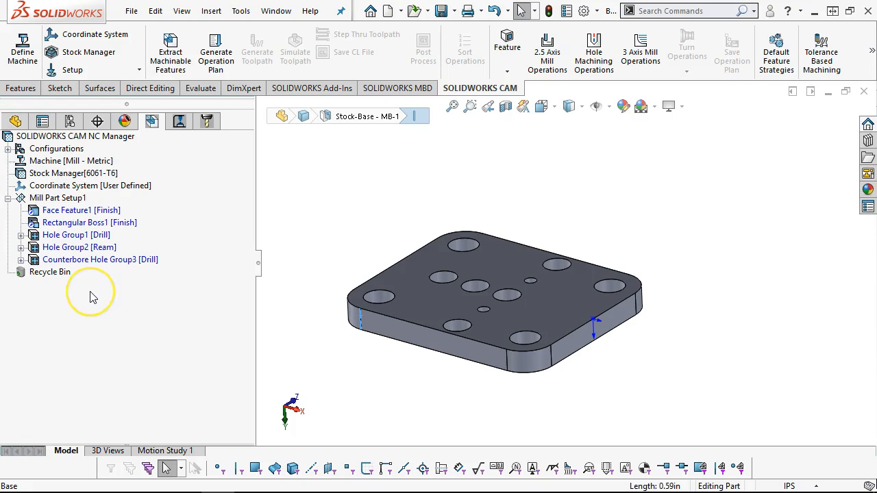
Generate the operation plan for all features in Mill Part Setup1.
right_click(61, 198)
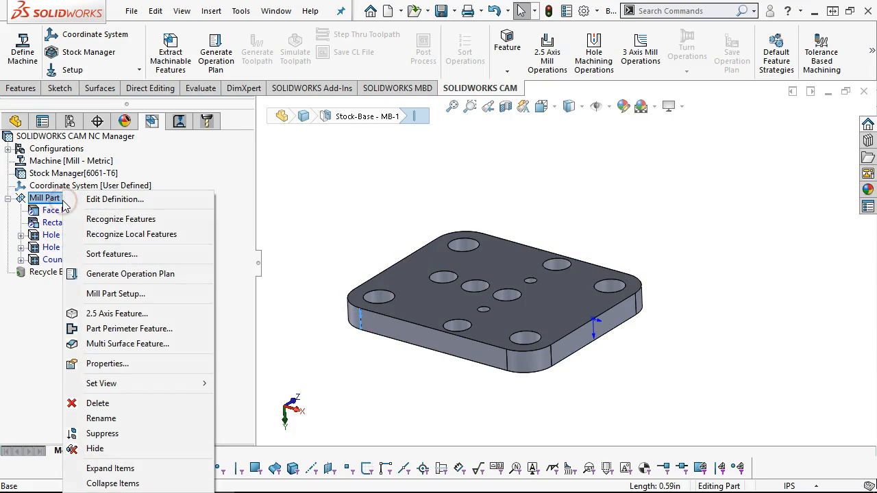
click(136, 273)
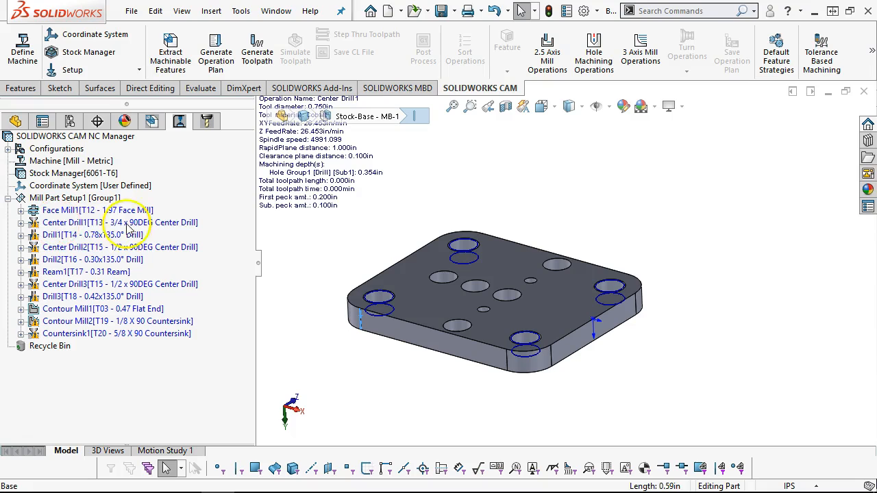
click(67, 272)
Delete the Center Drill1, Center Drill2 and Center Drill3 operations from Mill Part Setup1.
click(89, 224)
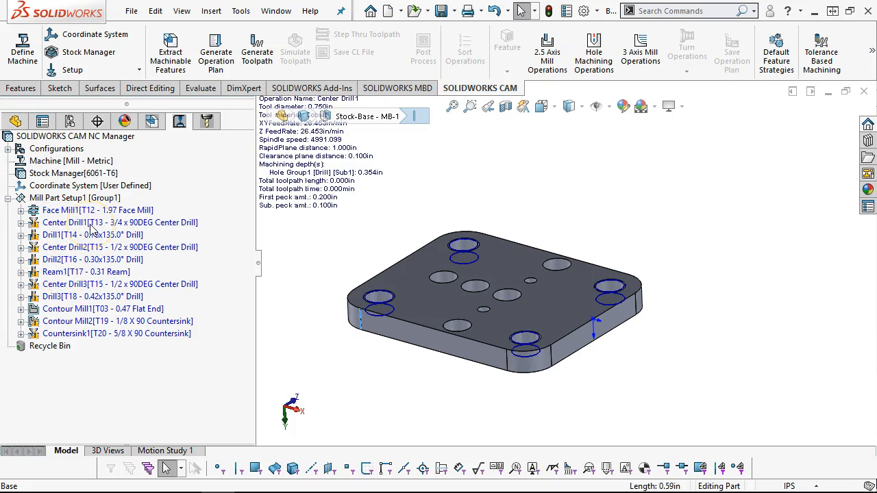
ctrl+click(97, 248)
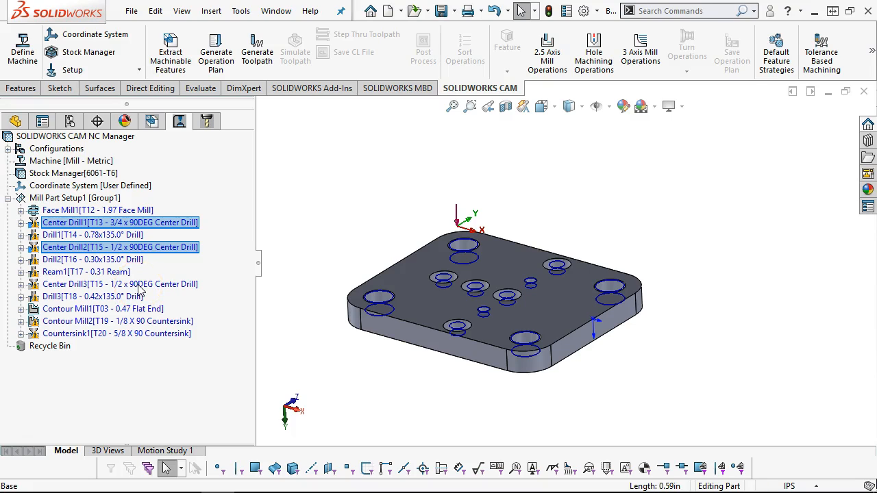
ctrl+click(139, 288)
key(Delete)
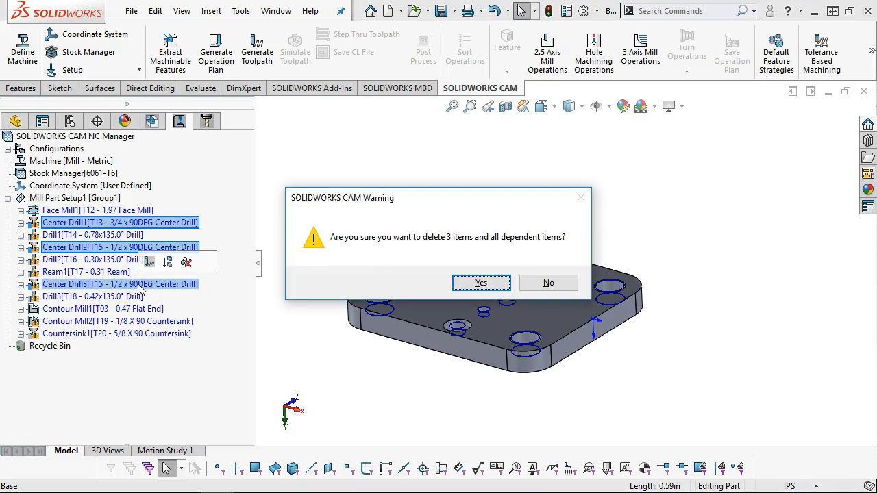
click(481, 282)
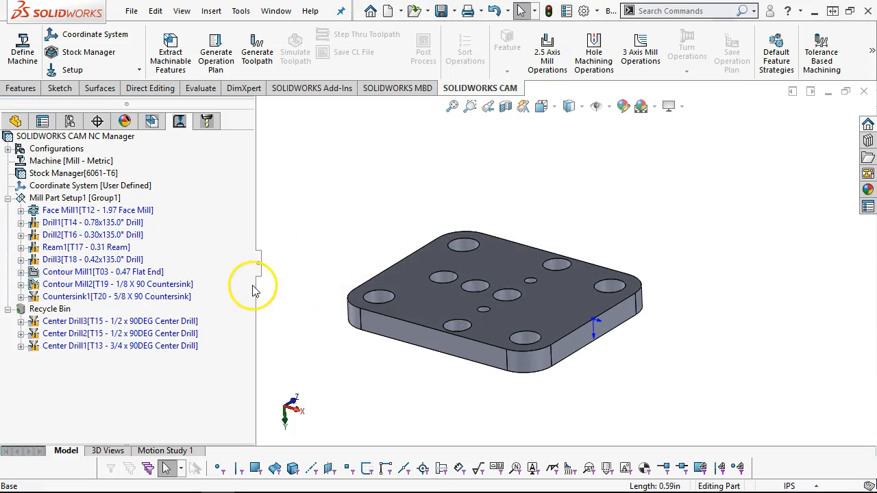
click(7, 309)
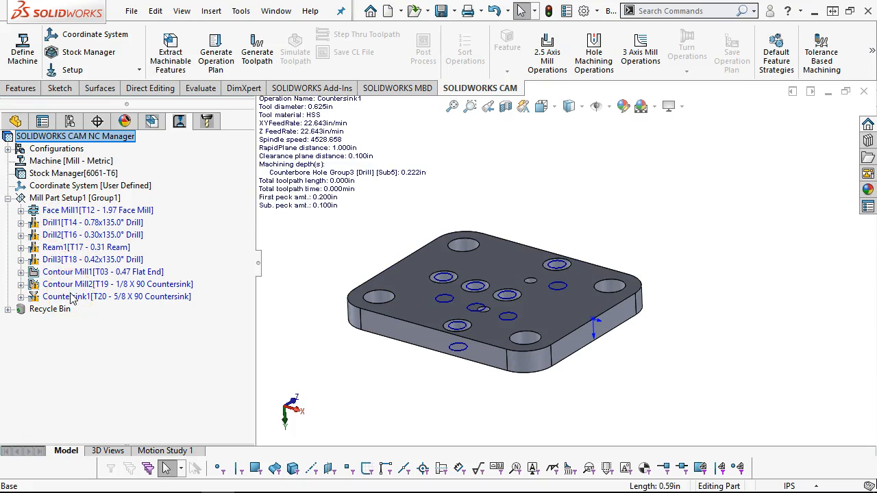
right_click(57, 198)
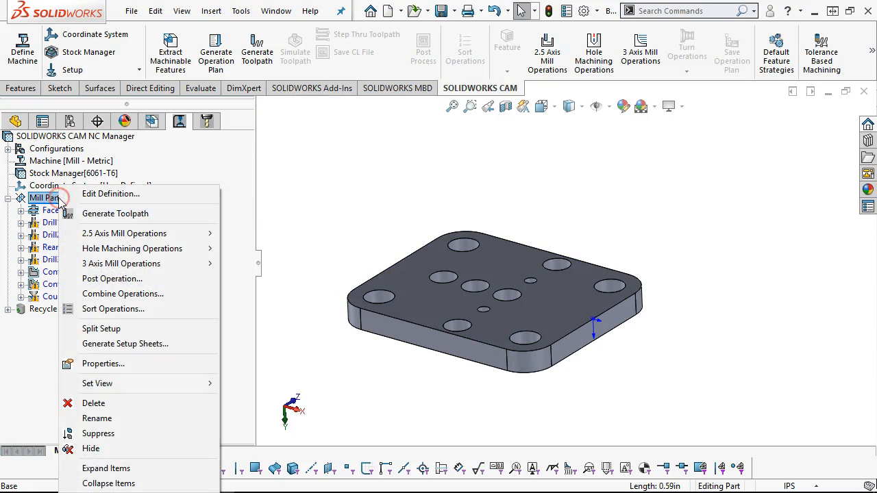
click(127, 215)
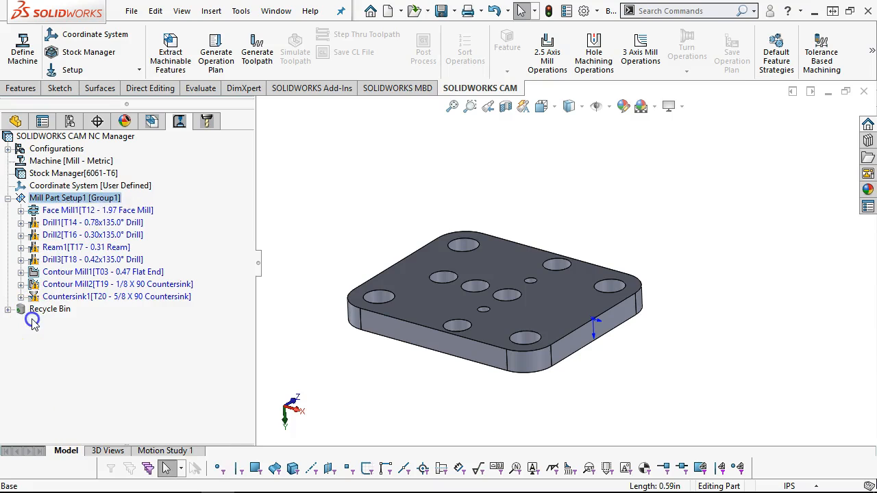
Open the definition of the Face Mill1 operation and examine its mill holder, tool crib and station settings.
click(83, 215)
right_click(83, 214)
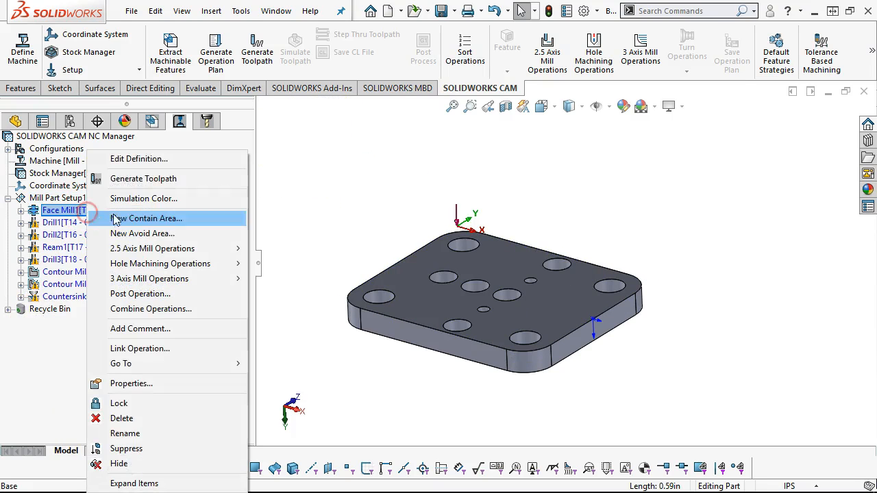
click(132, 159)
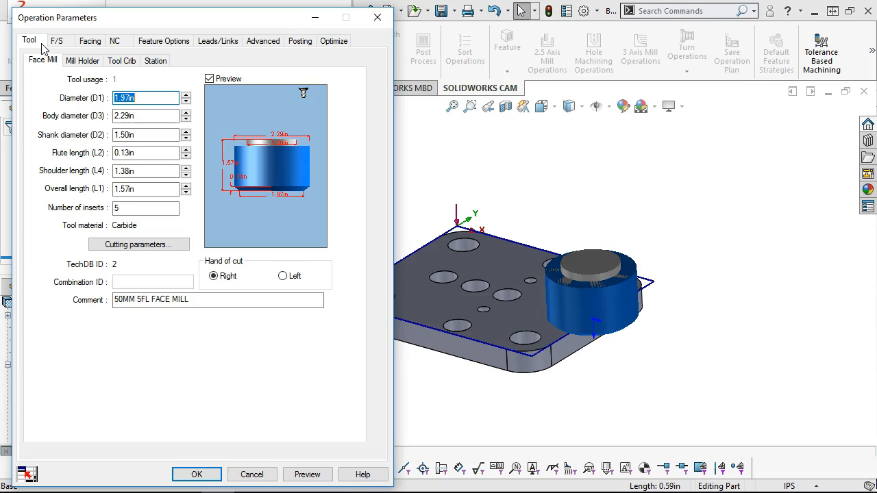
click(80, 61)
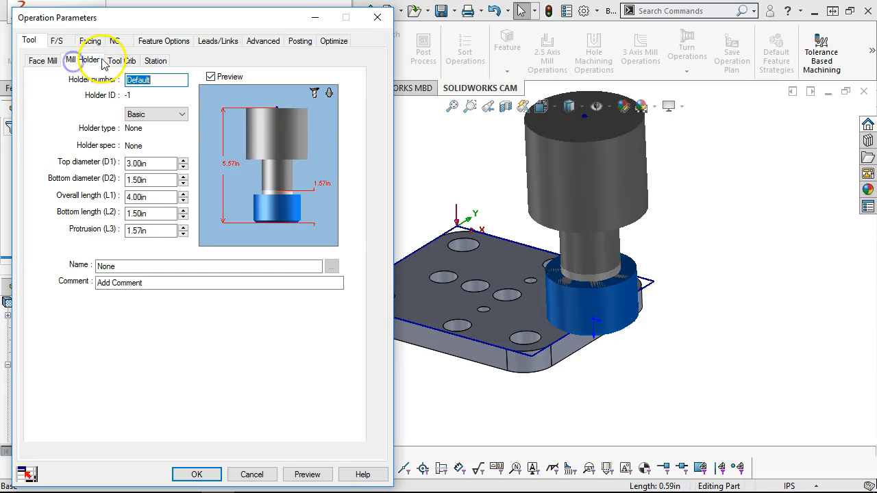
click(120, 61)
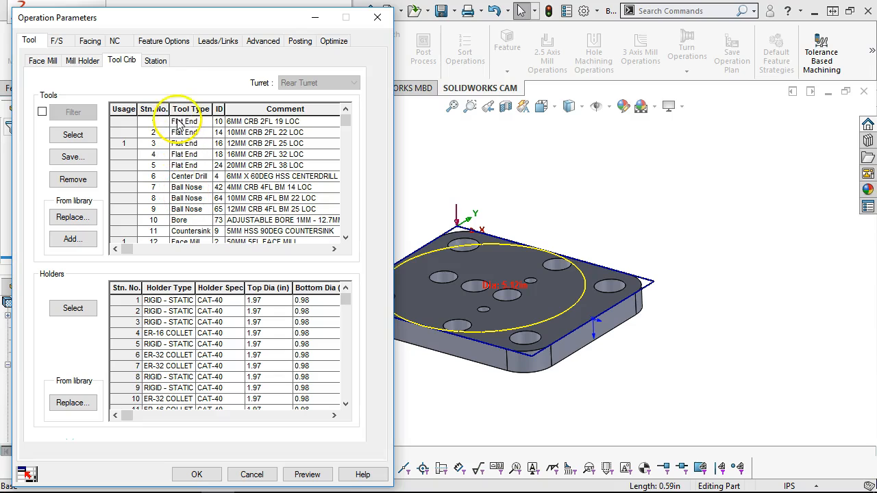
click(156, 61)
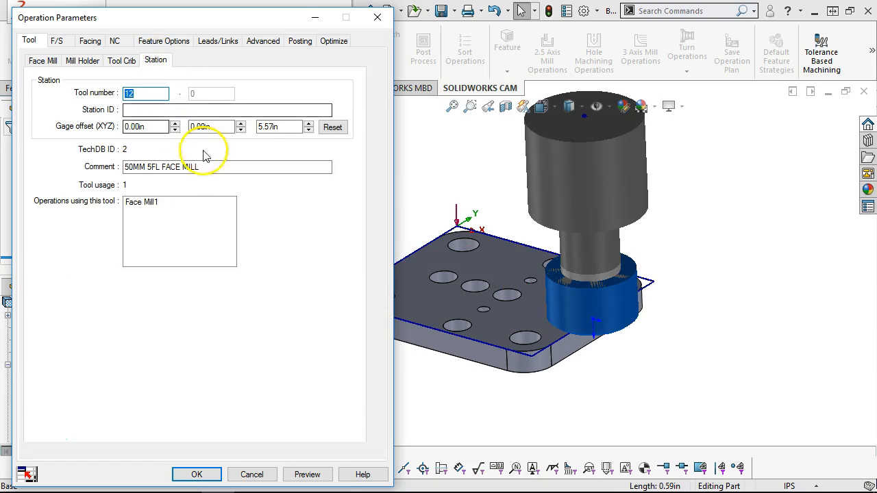
Define Face Mill1's feeds and speeds by Operation, with SFM 1000 and a feed per tooth that gives a 29.11 in/min XY feedrate.
click(58, 41)
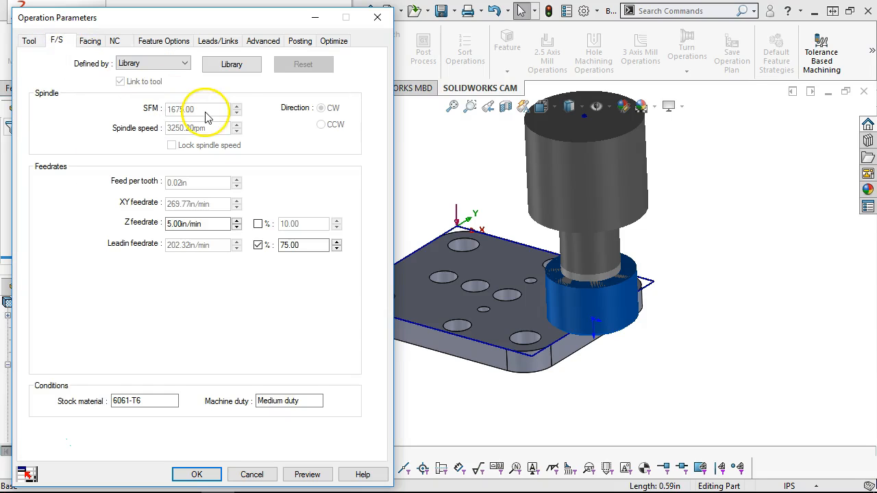
click(187, 63)
click(179, 78)
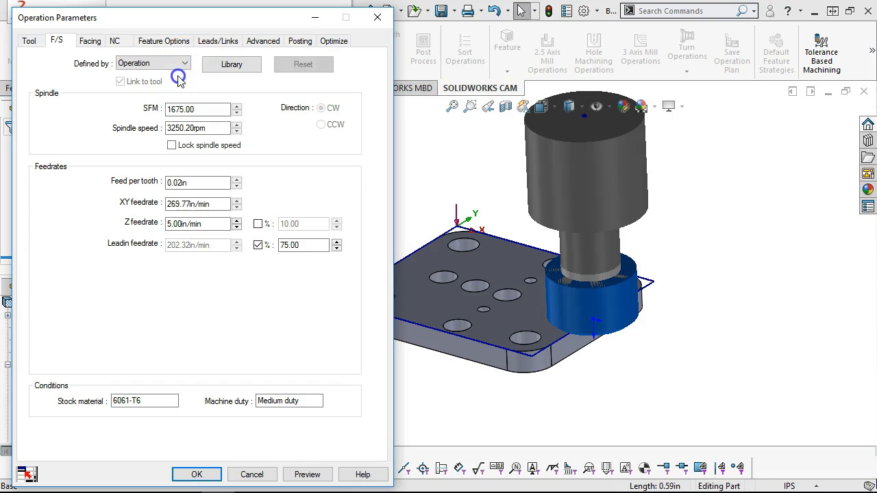
click(208, 110)
double_click(208, 110)
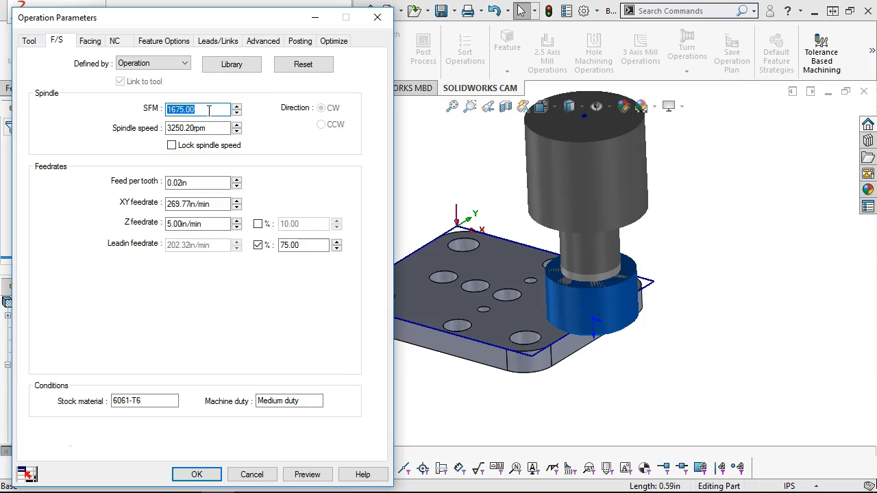
text(1000)
key(Tab)
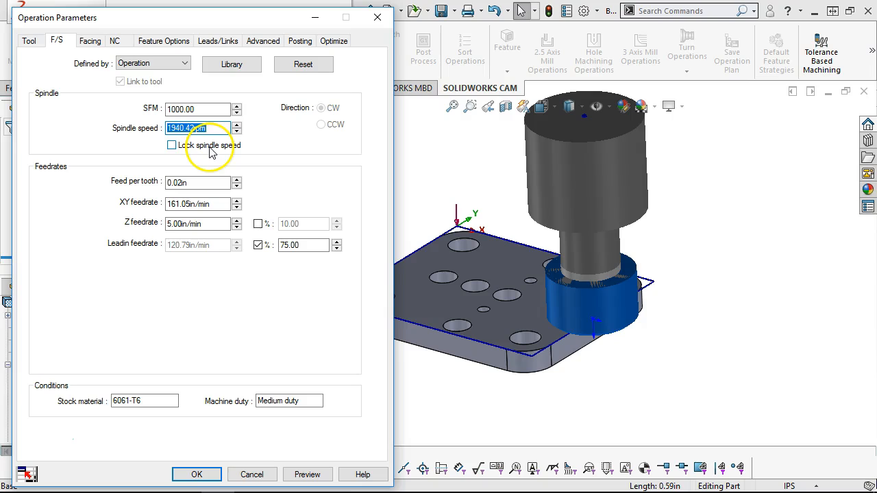
double_click(191, 182)
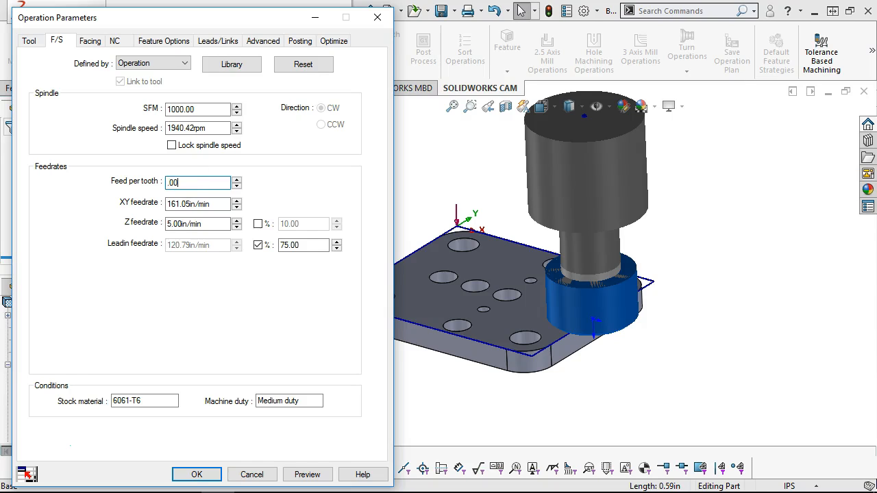
key(Tab)
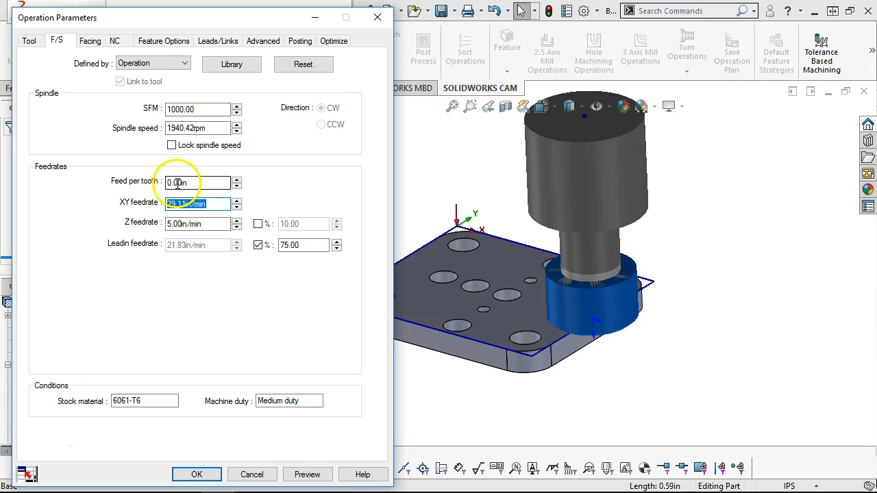
Examine Face Mill1's facing, NC, feature, leads/links, advanced, posting and optimize parameters.
click(90, 42)
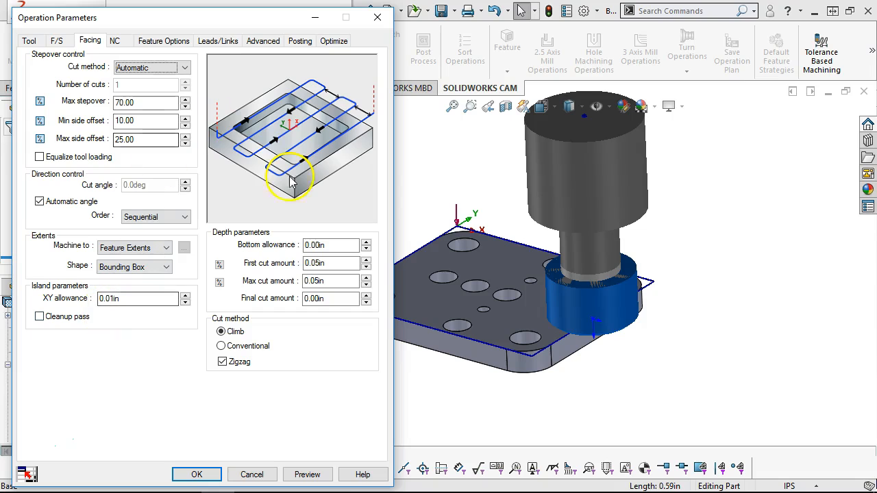
click(118, 41)
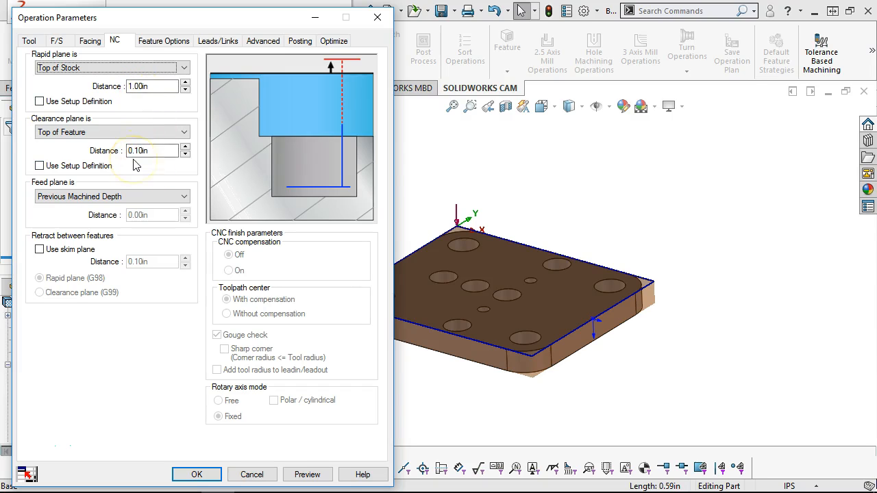
click(158, 43)
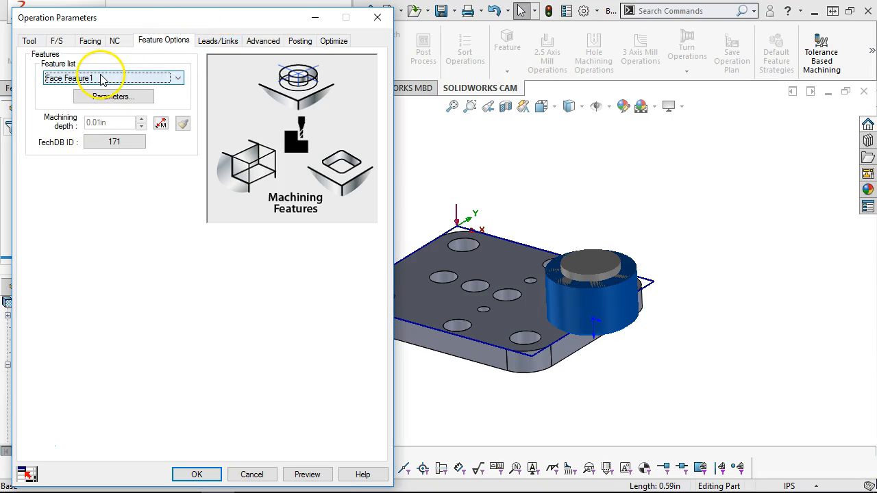
click(220, 42)
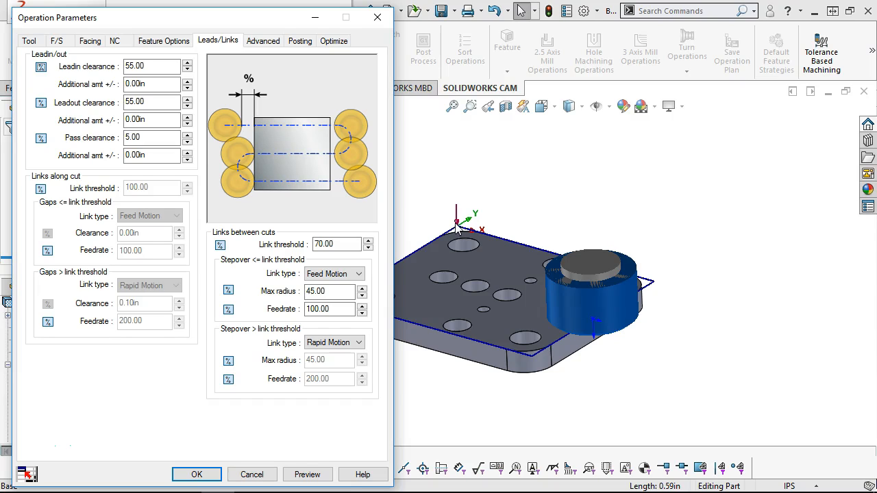
click(263, 42)
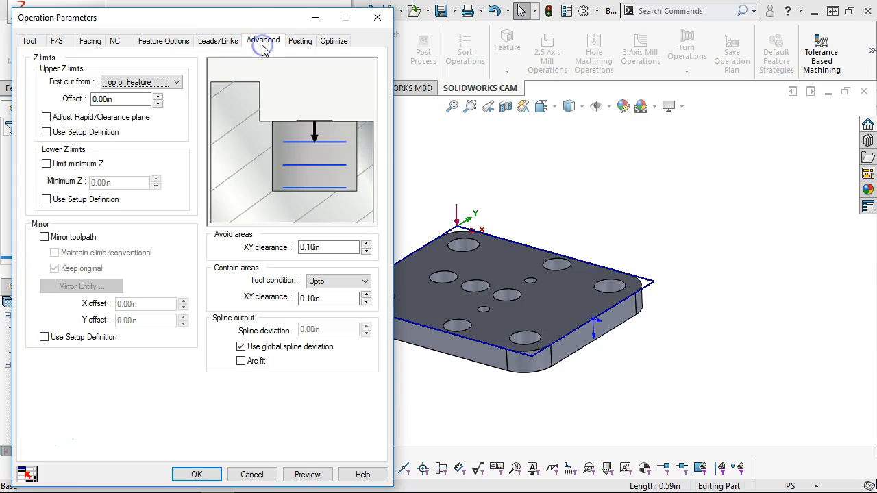
click(301, 41)
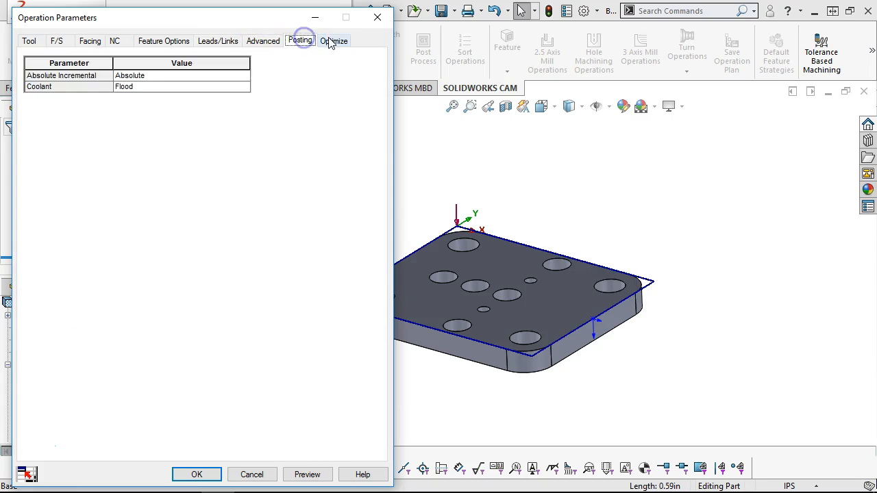
click(332, 41)
Preview the Face Mill1 toolpath and accept the operation parameters.
click(197, 474)
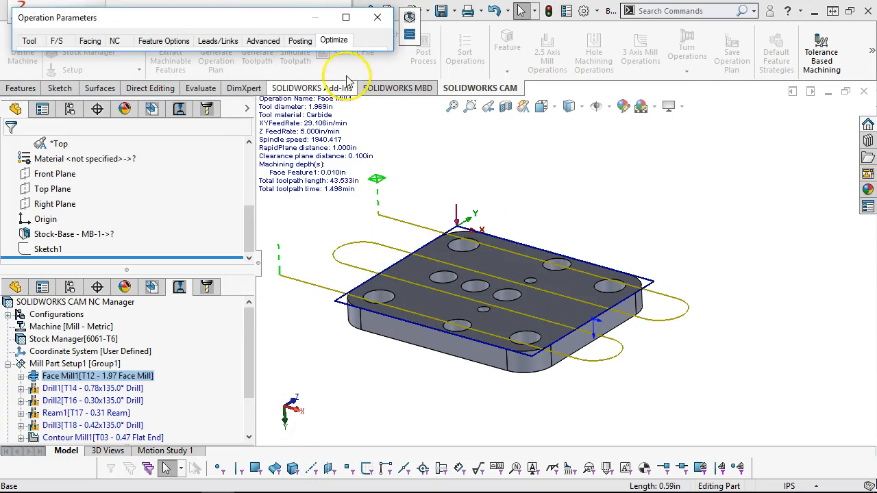
click(345, 17)
click(213, 474)
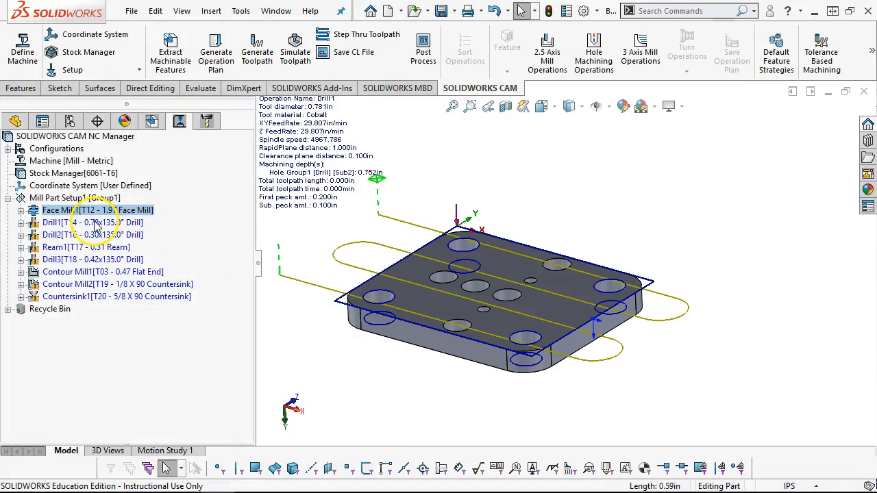
Check on the model which geometry Contour Mill1, Contour Mill2 and Countersink1 machine.
click(98, 272)
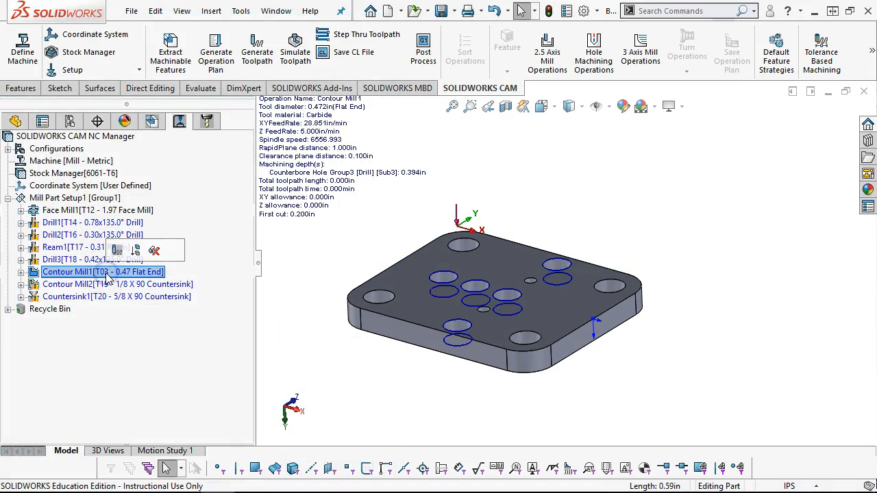
click(99, 284)
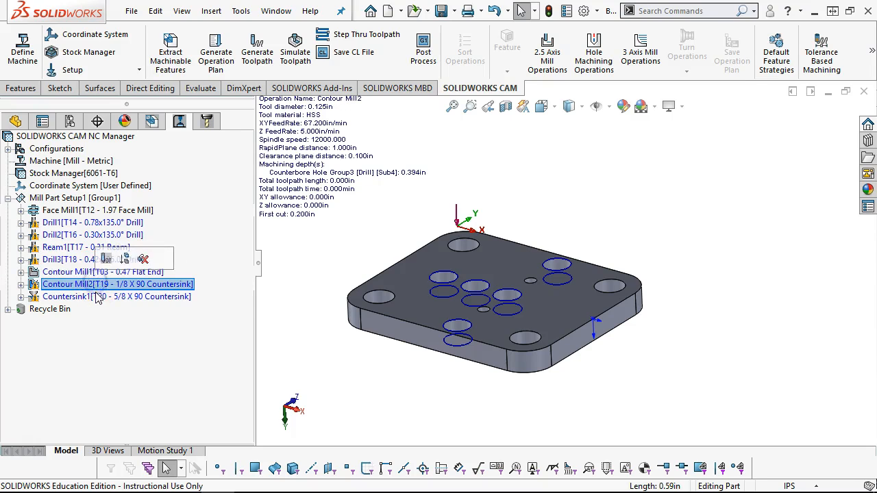
click(102, 296)
Change Rectangular Boss1's Direction 1 end condition to Blind at 0.59 in, reverse its direction toward the plate's top, and accept it.
click(152, 122)
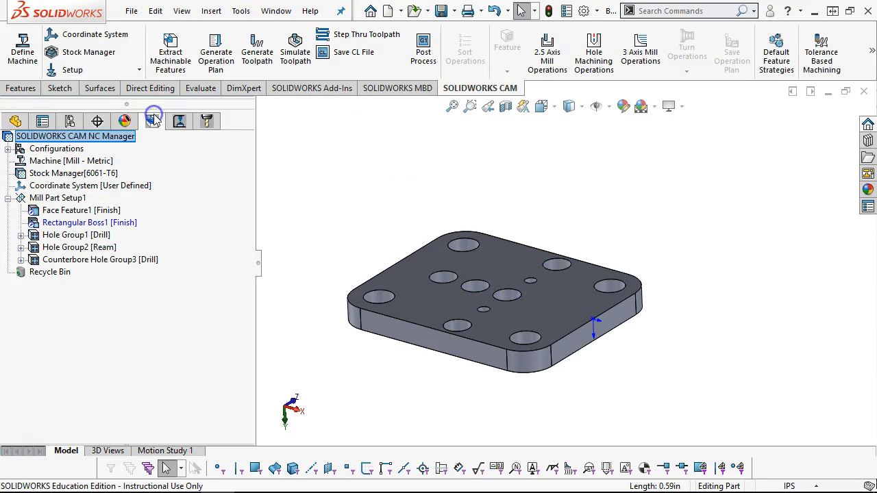
right_click(77, 223)
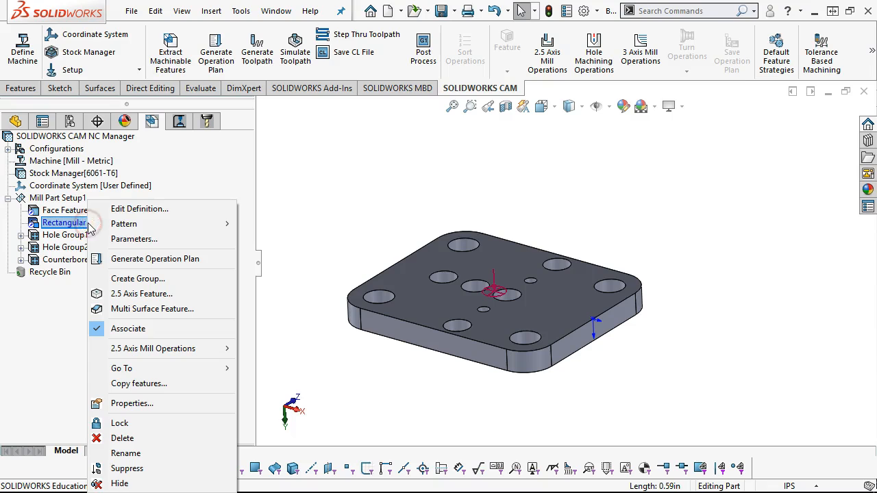
click(128, 209)
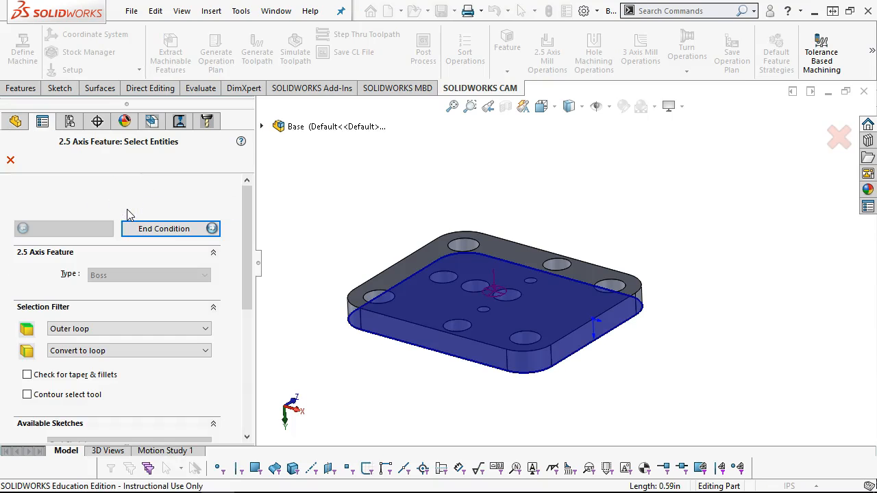
mouse_move(248, 261)
mouse_down()
mouse_move(239, 363)
mouse_move(249, 313)
mouse_move(247, 199)
mouse_up()
click(176, 229)
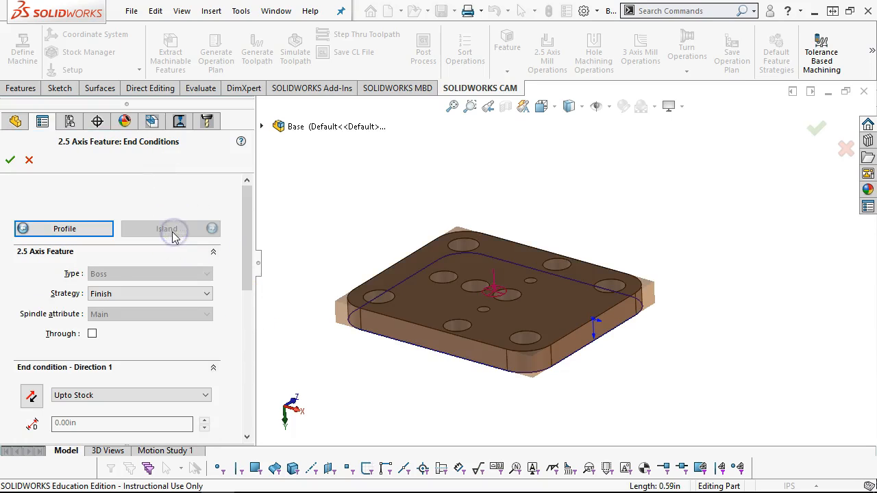
drag(248, 244, 244, 312)
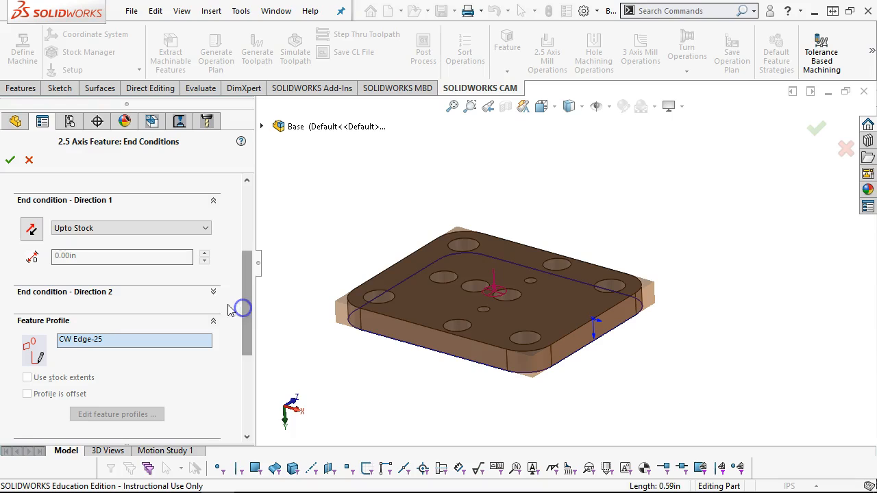
click(137, 228)
click(116, 241)
double_click(113, 256)
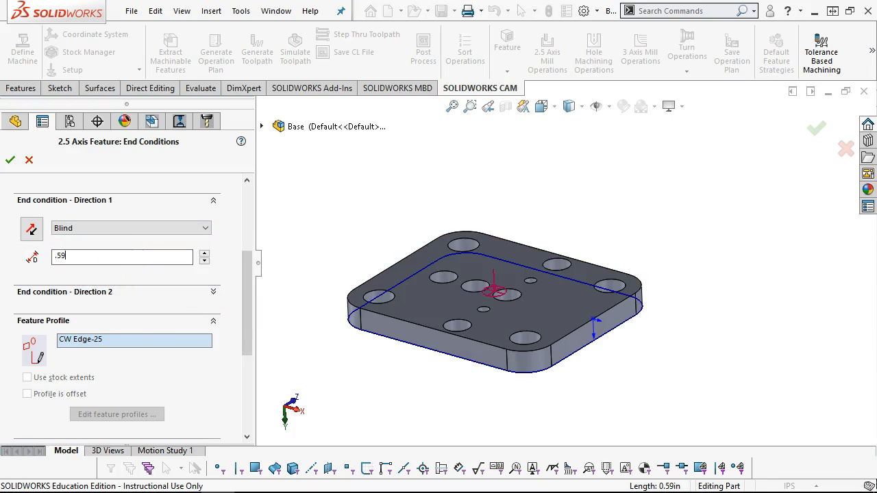
key(Return)
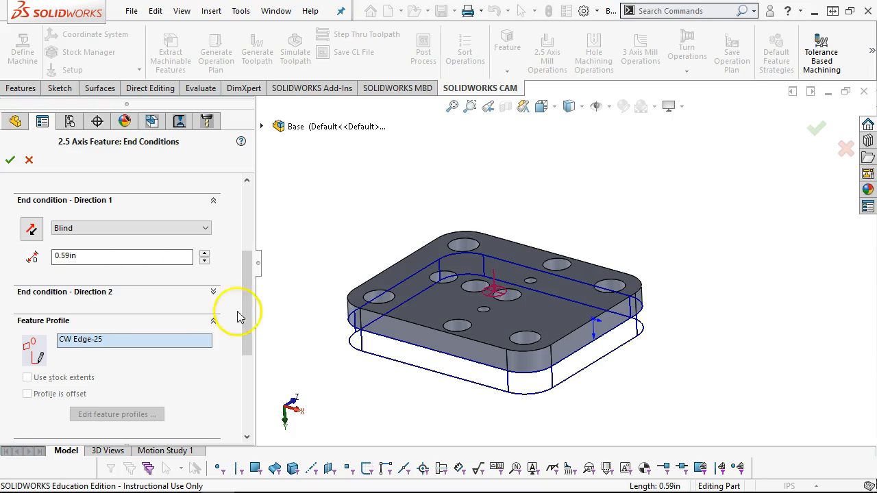
click(33, 231)
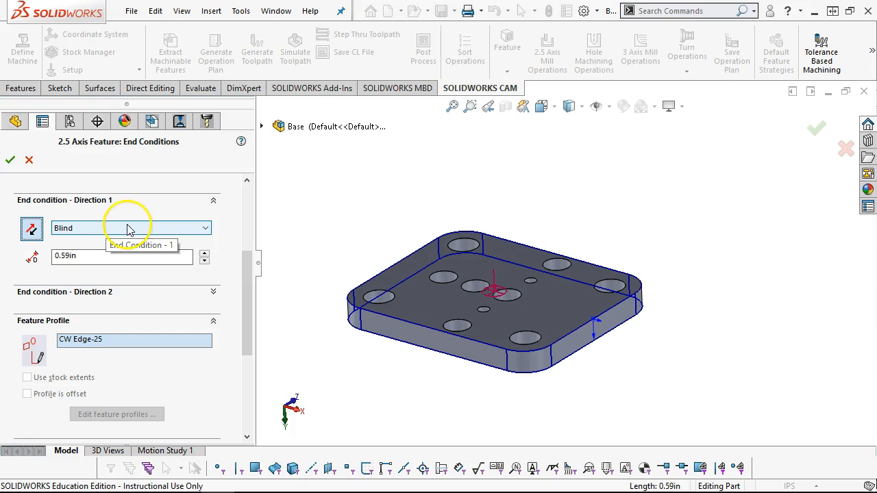
click(11, 160)
Generate the operation plan for Rectangular Boss1 and move its new contour mill operation directly after Face Mill1.
right_click(88, 226)
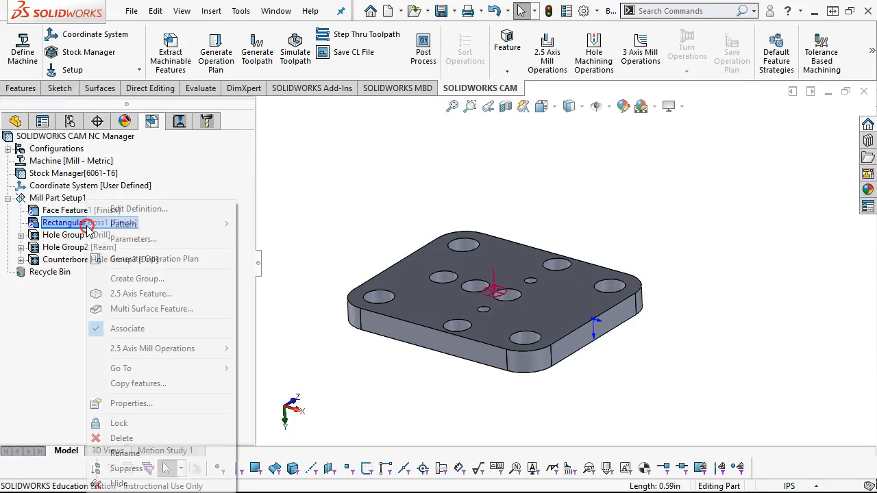
click(131, 259)
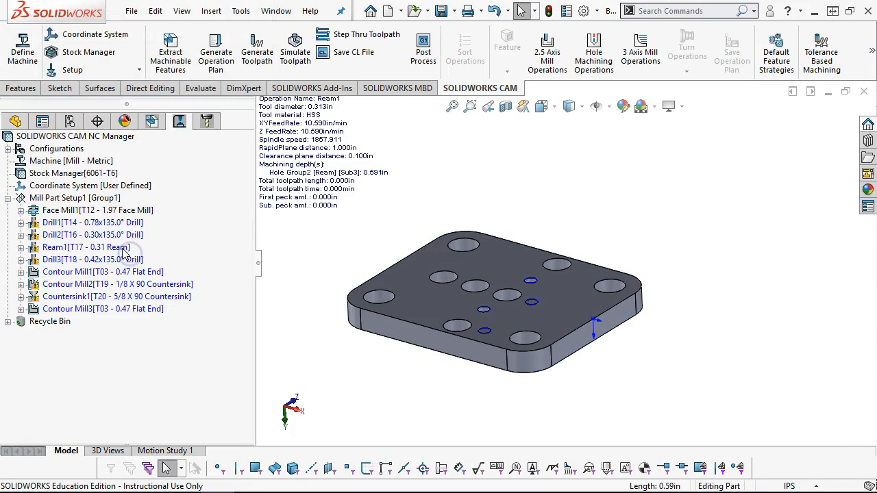
click(108, 310)
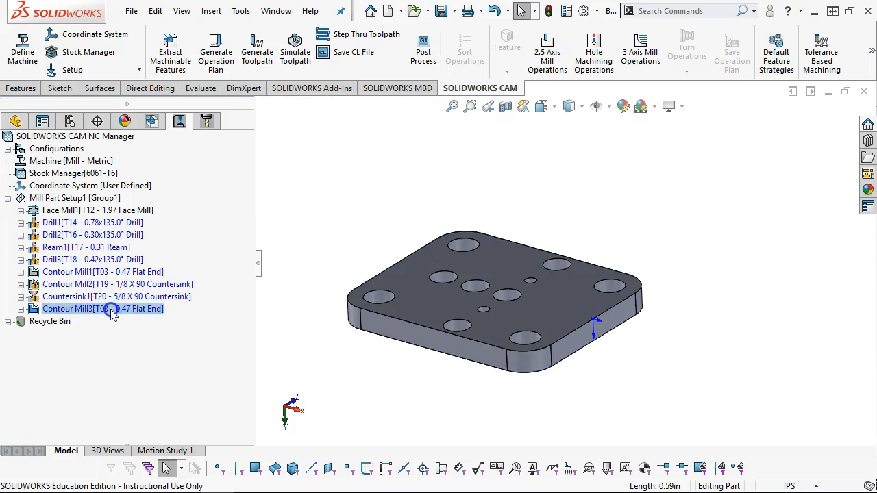
drag(77, 311, 72, 225)
Review Contour Mill3's operation parameters, covering tool, feeds and speeds, contour, NC, feature options, lead-in, advanced, posting and optimization settings.
right_click(72, 226)
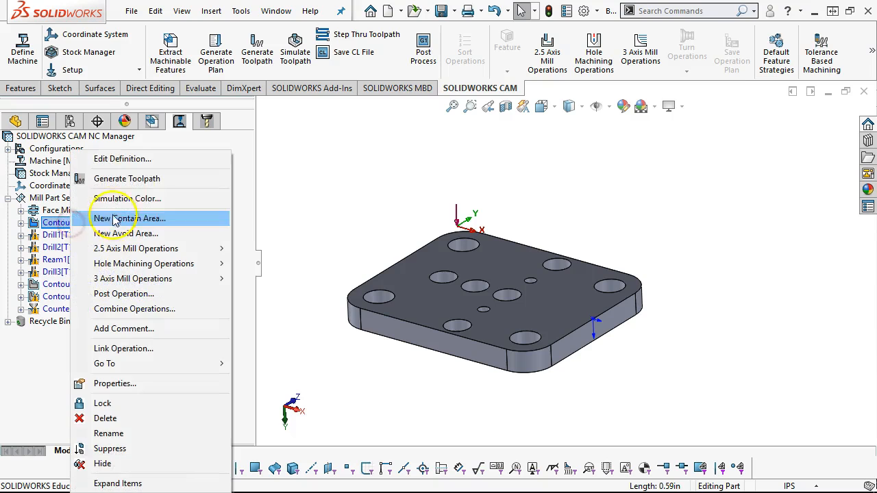
click(124, 161)
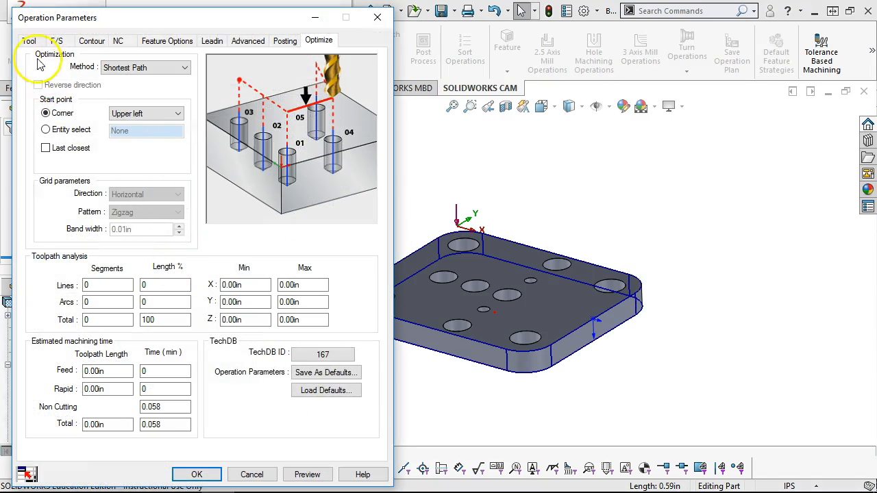
click(29, 41)
click(56, 43)
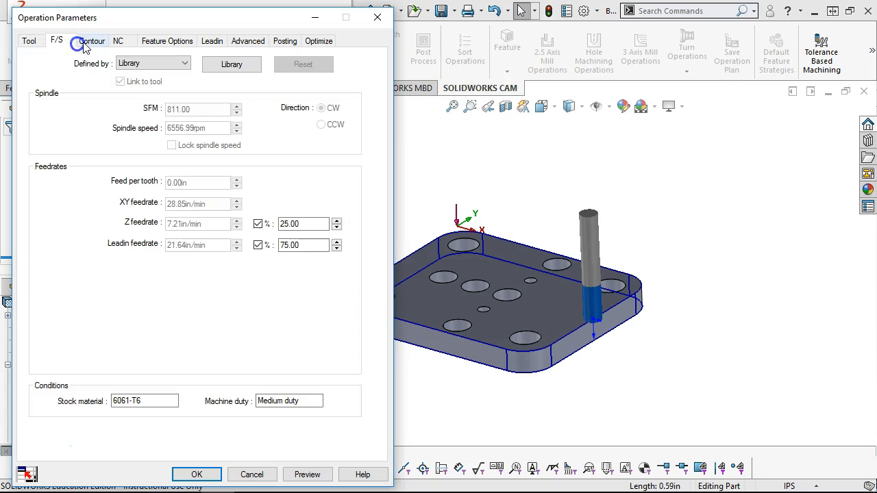
click(89, 41)
click(119, 41)
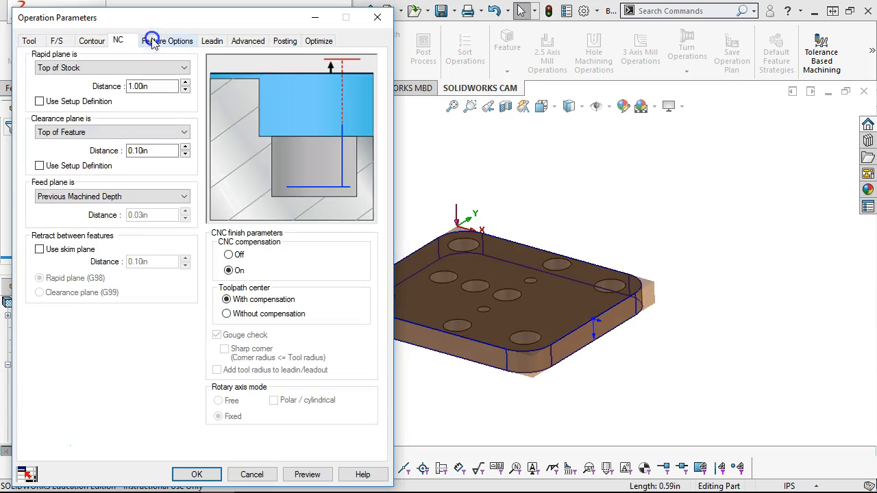
click(158, 39)
click(210, 42)
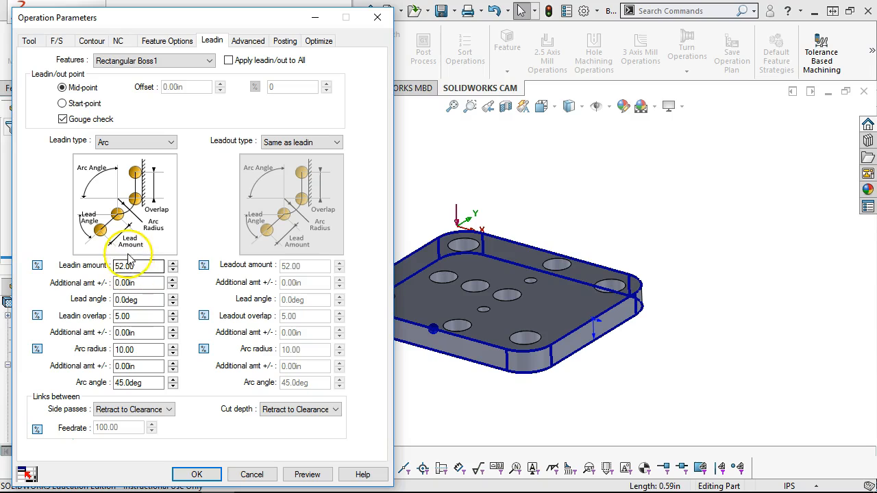
click(243, 43)
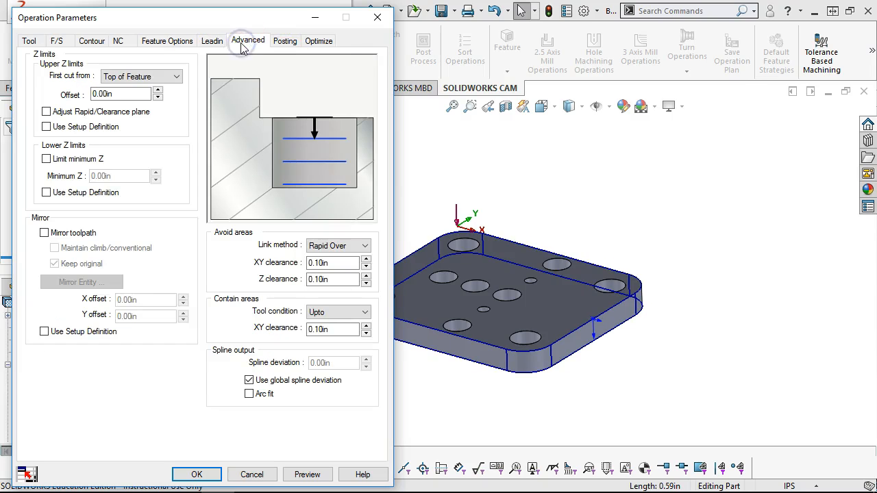
click(286, 42)
click(317, 43)
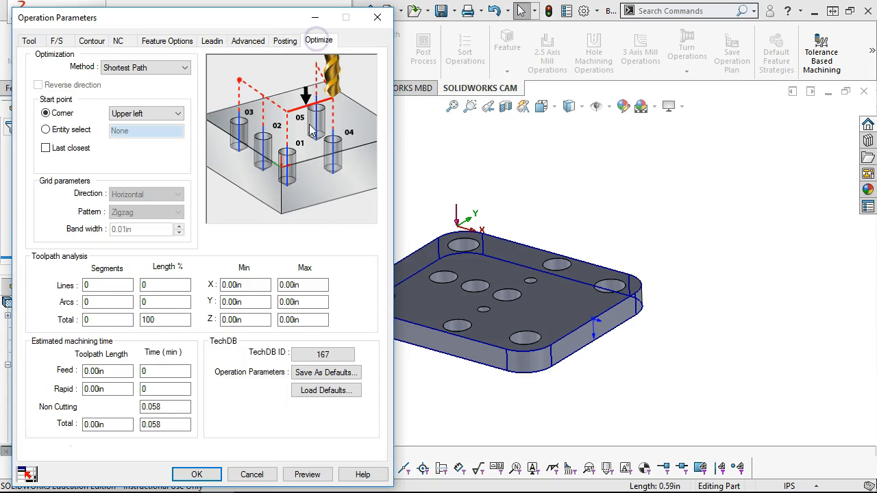
Preview the Contour Mill3 toolpath, check its posting parameters, and accept the operation parameters.
click(307, 474)
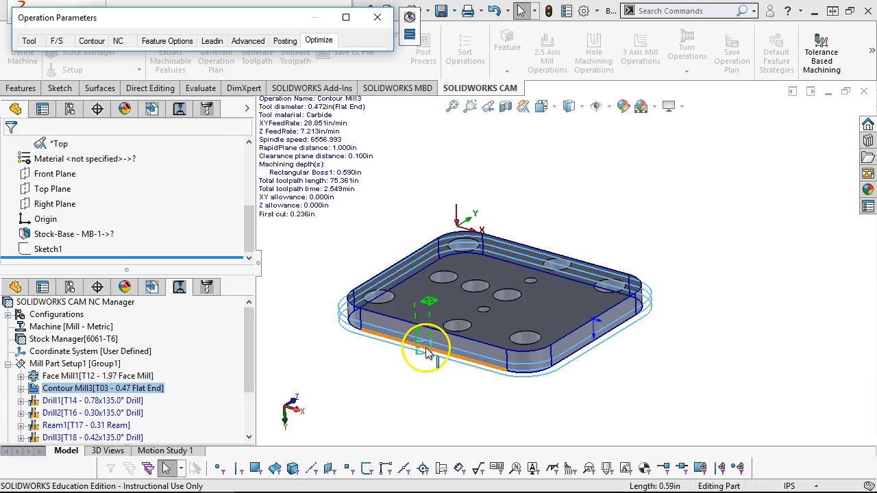
click(284, 40)
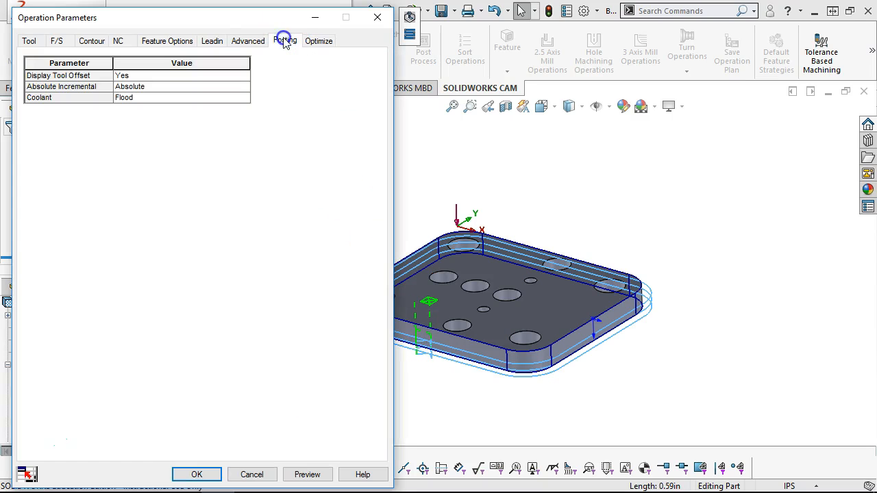
click(198, 474)
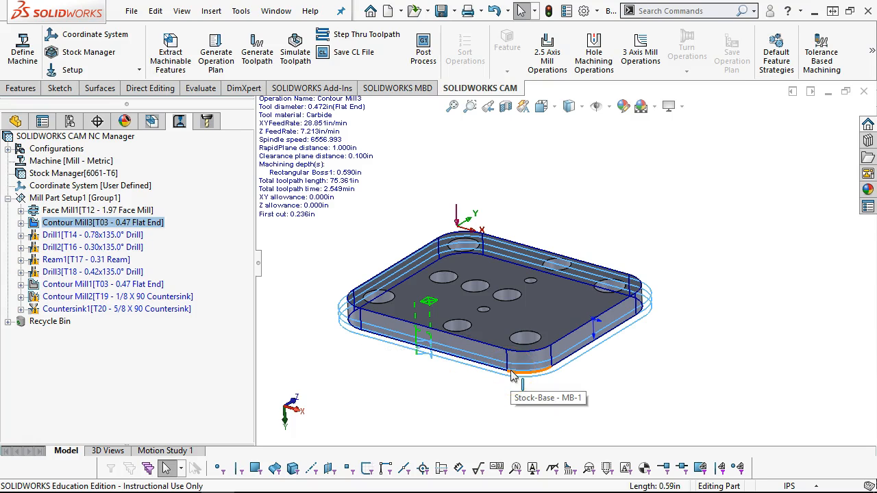
Generate the toolpaths for the hole operations Drill1, Drill2, Ream1 and Drill3 together.
click(318, 284)
middle_drag(370, 218, 372, 245)
click(89, 233)
click(89, 235)
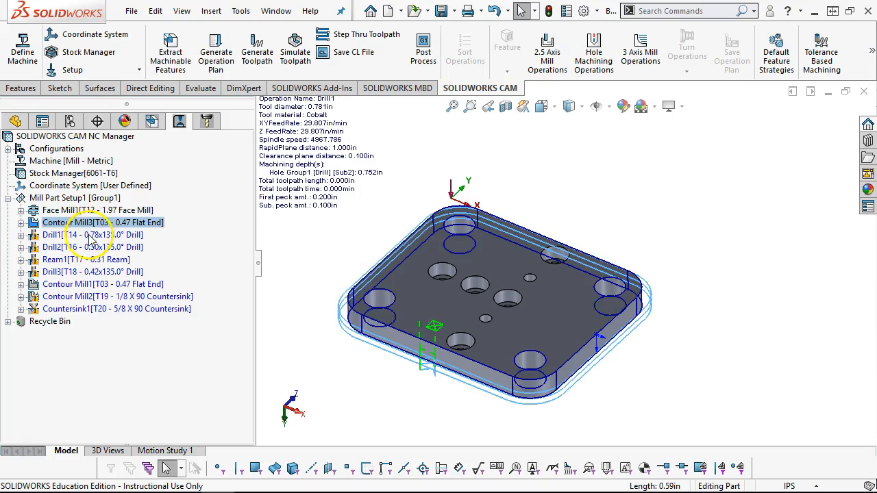
shift+click(89, 272)
right_click(89, 272)
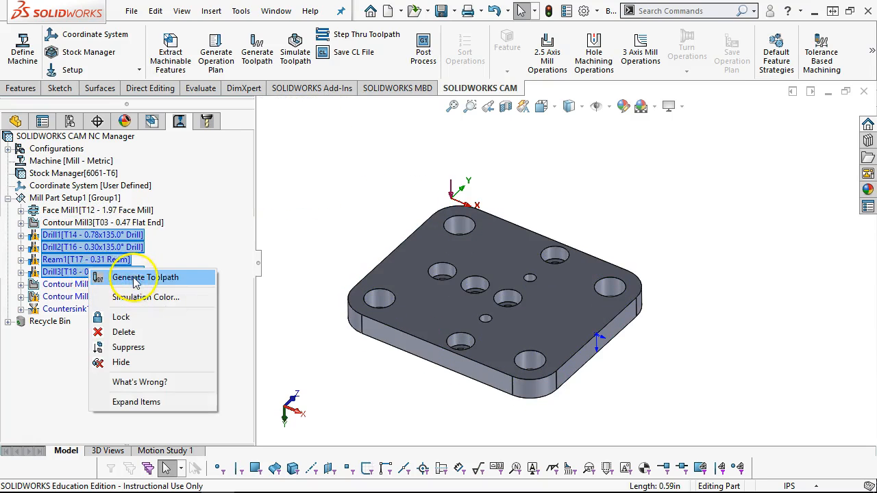
click(140, 278)
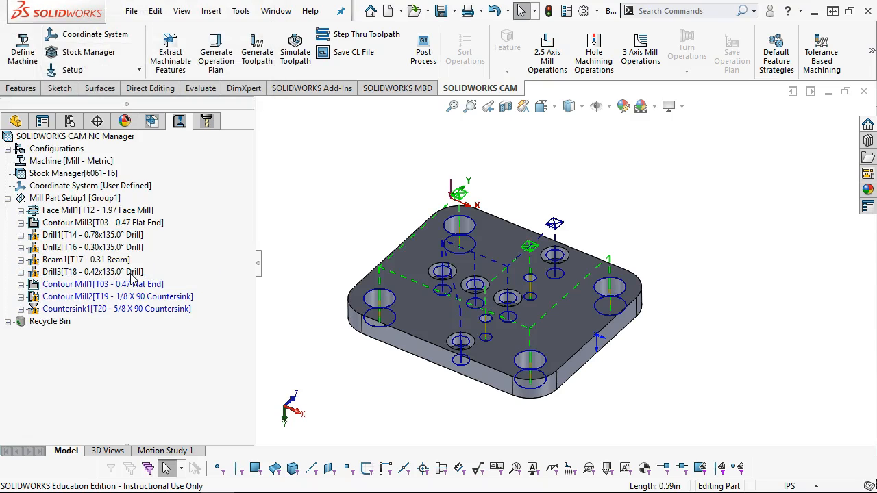
Generate the toolpaths for Contour Mill1, Contour Mill2 and Countersink1 together.
click(91, 293)
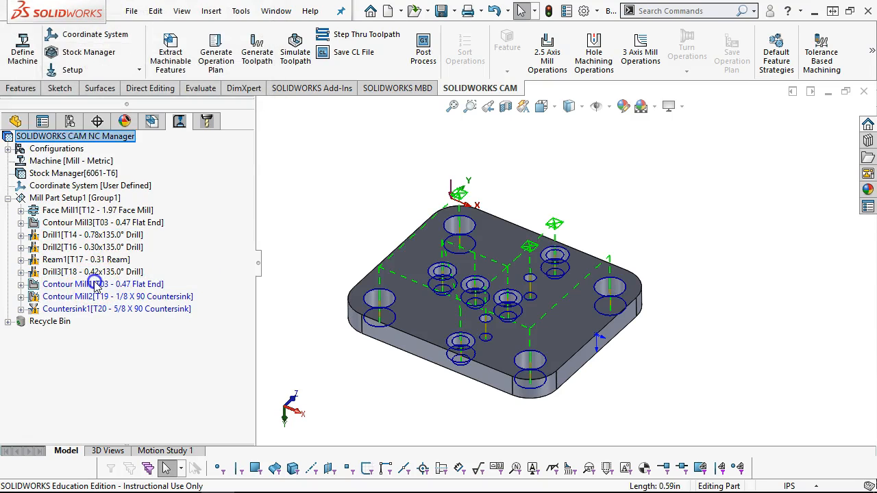
click(96, 285)
shift+click(95, 309)
right_click(96, 309)
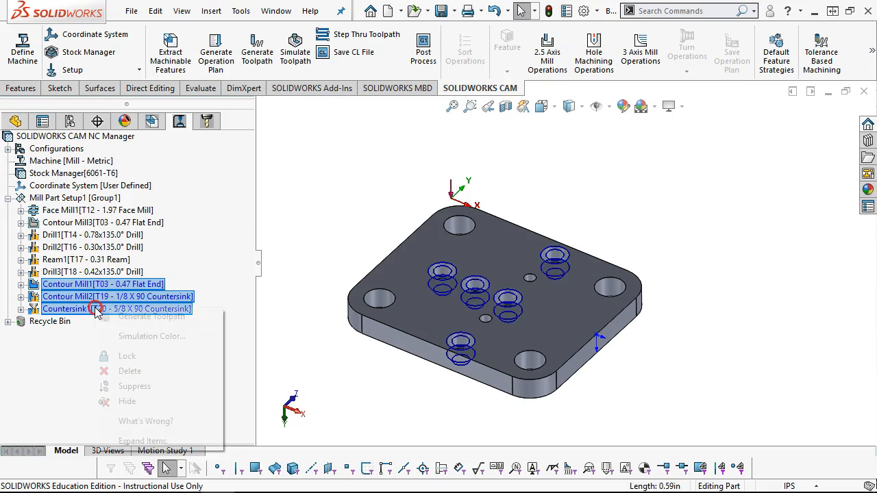
click(151, 318)
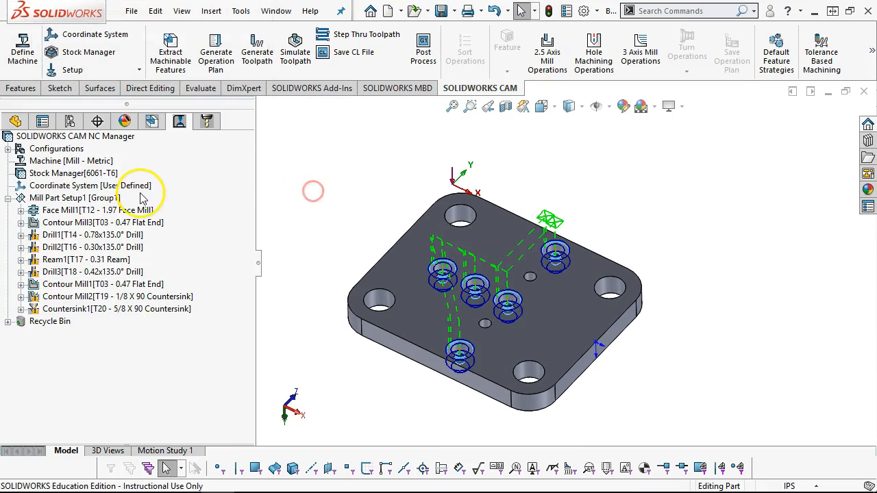
Simulate the toolpaths of Mill Part Setup1, lower the simulation speed to 43, and rerun the simulation from the start.
click(86, 198)
right_click(89, 199)
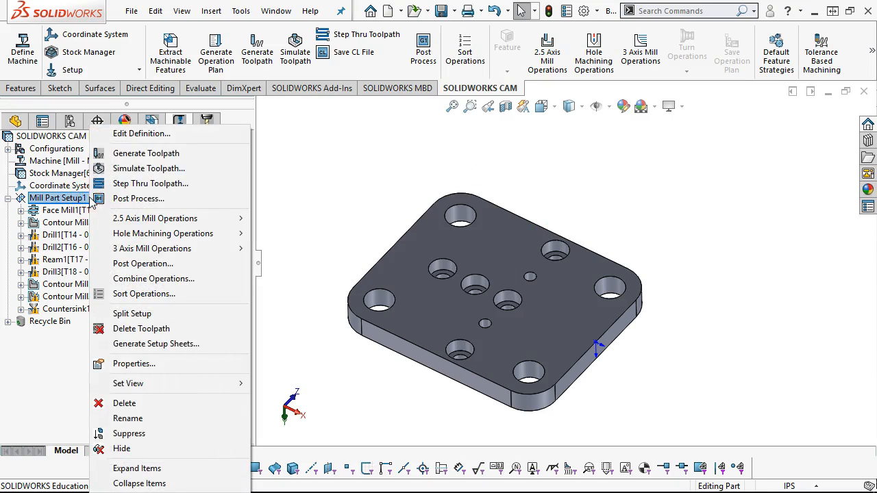
click(120, 168)
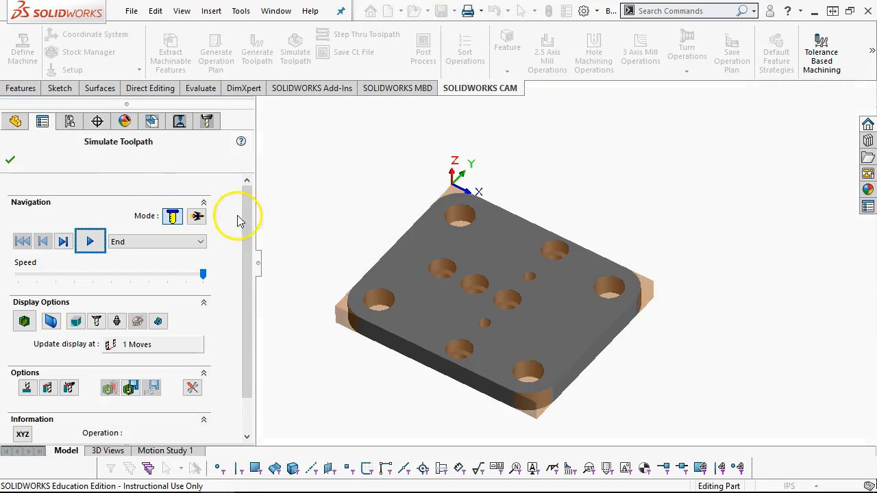
drag(245, 221, 245, 238)
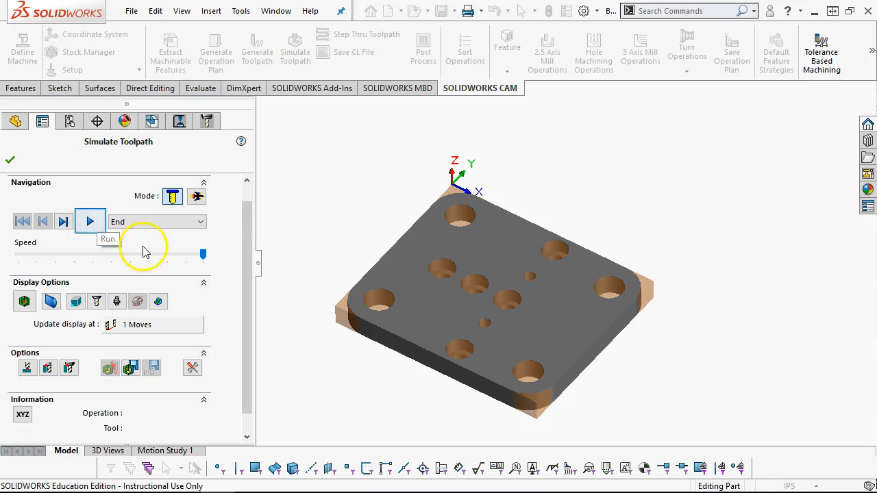
click(91, 222)
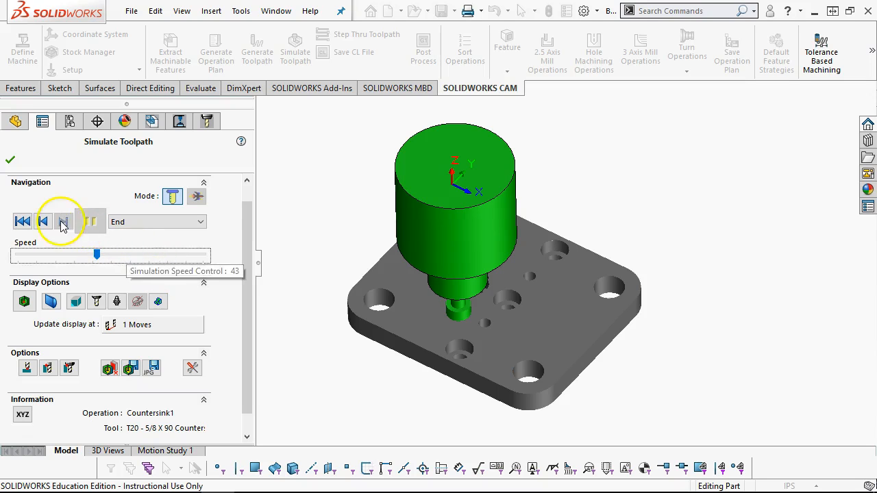
click(22, 221)
click(84, 222)
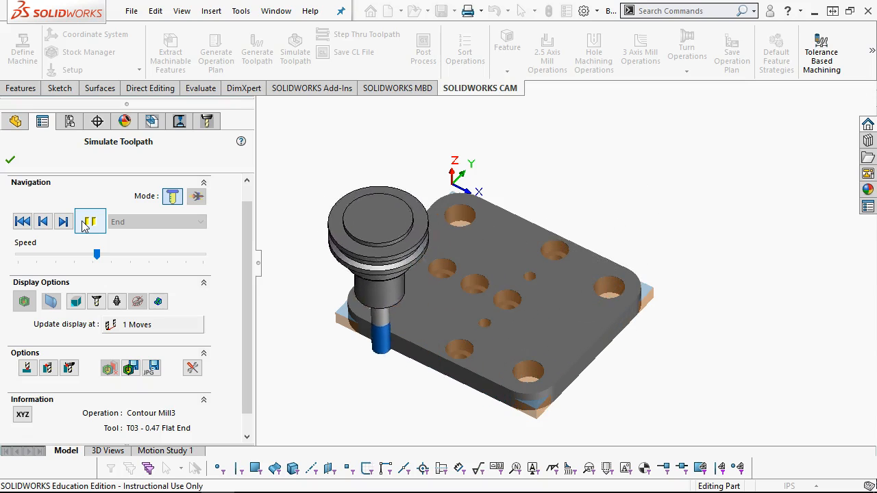
Follow the simulated cutting from Contour Mill3 through Contour Mill2, pausing and resuming to inspect the material removal.
click(57, 226)
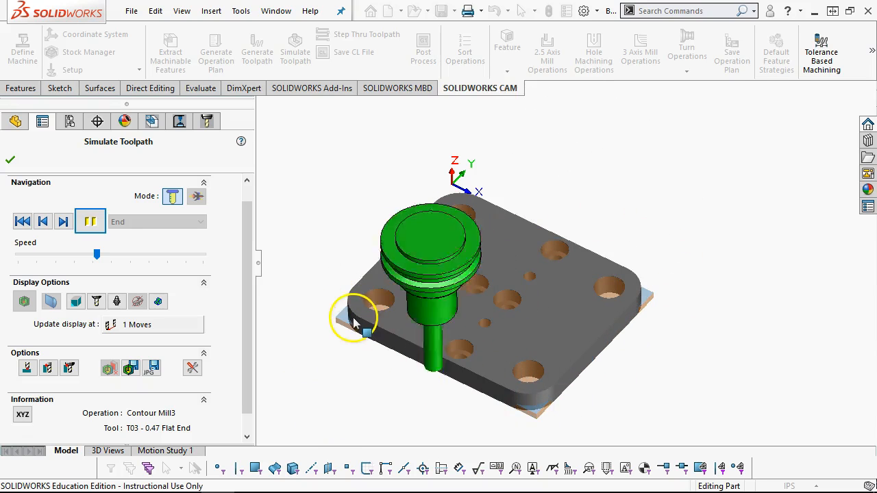
click(89, 221)
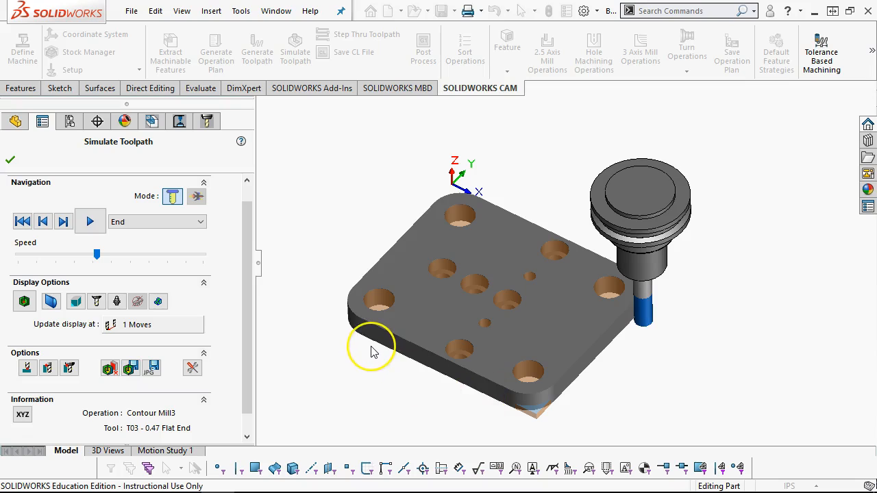
click(91, 221)
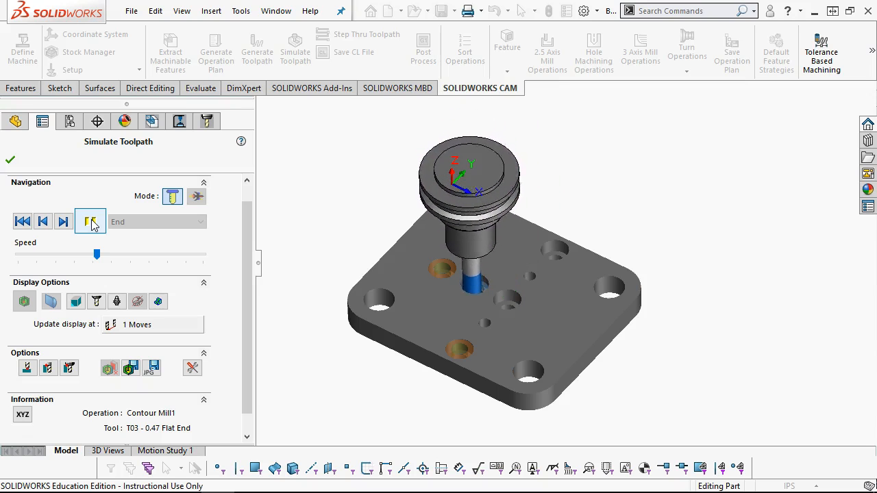
click(96, 227)
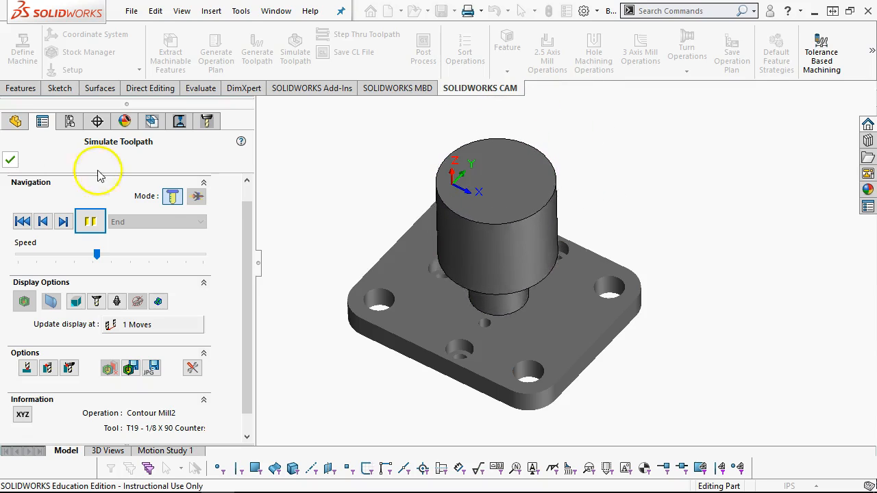
middle_drag(363, 142, 366, 231)
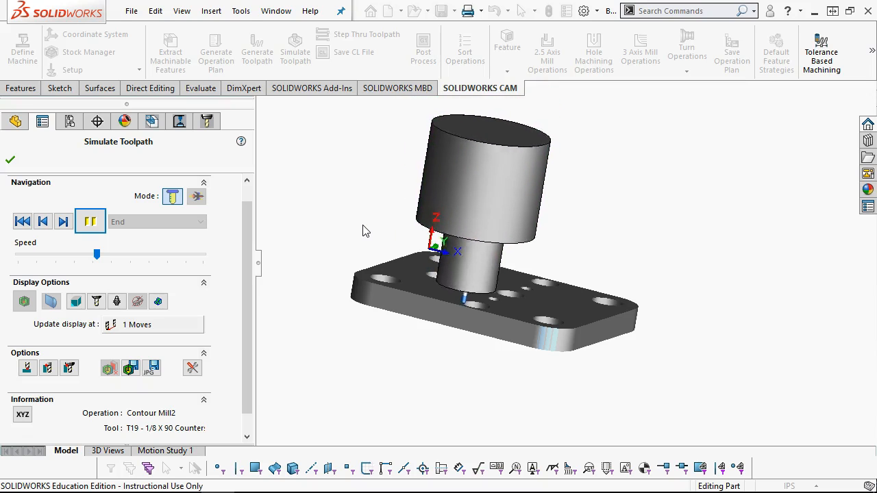
Close the toolpath simulation and inspect the Countersink1 toolpath on the plate's counterbored holes.
click(89, 222)
click(10, 159)
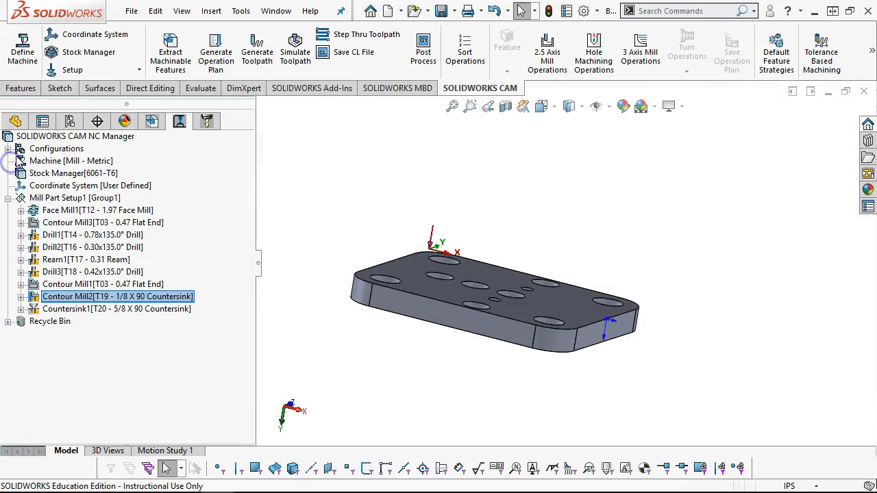
click(120, 309)
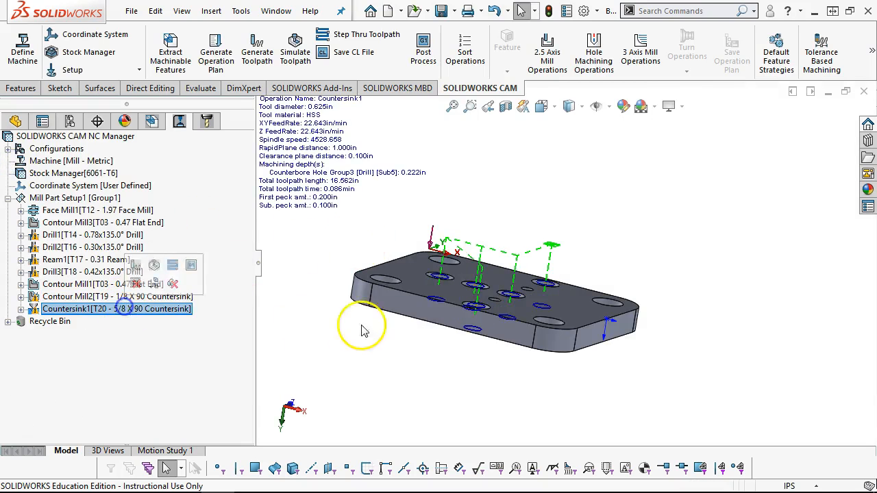
middle_drag(348, 214, 352, 302)
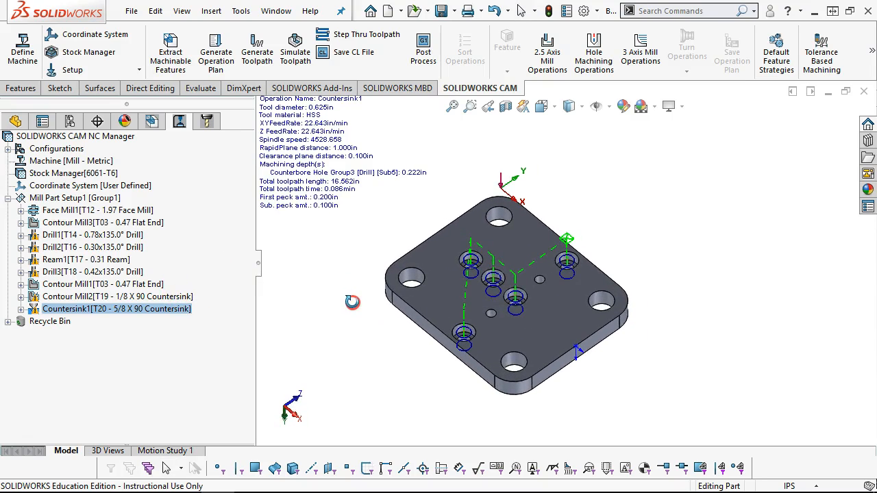
right_click(45, 200)
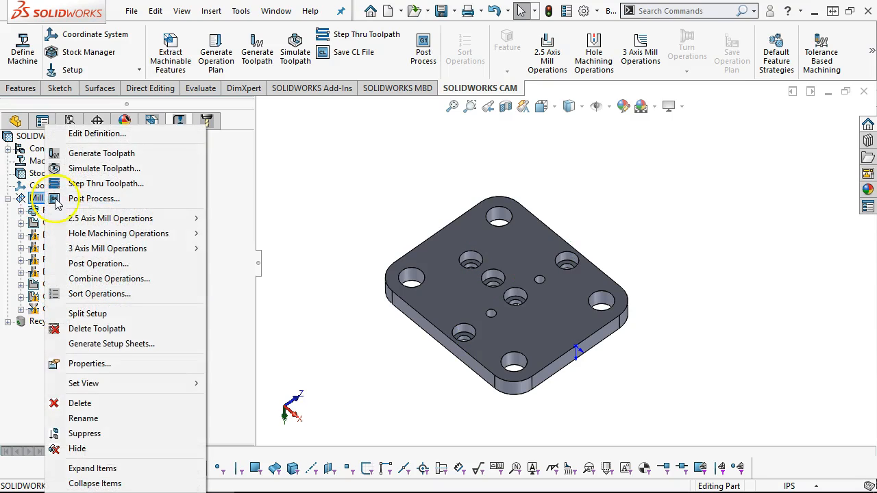
click(113, 267)
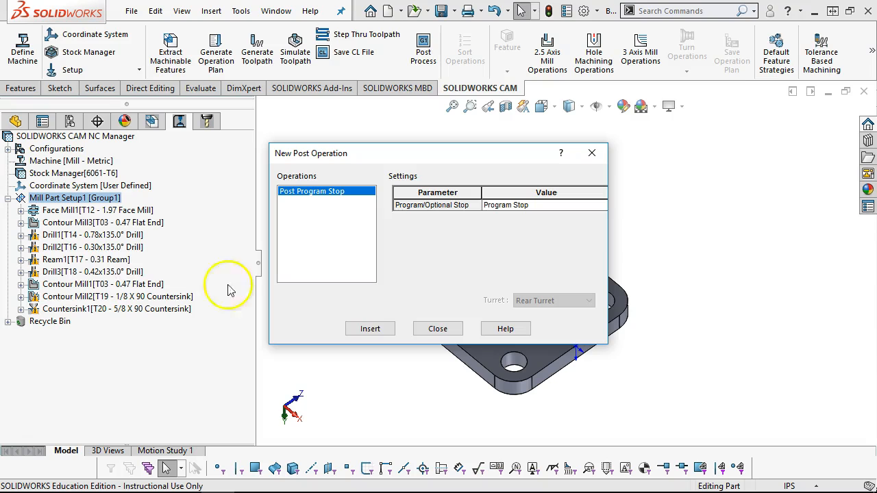
click(439, 329)
Post process Mill Part Setup1 to Base.txt in the Downloads folder and run the NC code output.
right_click(69, 198)
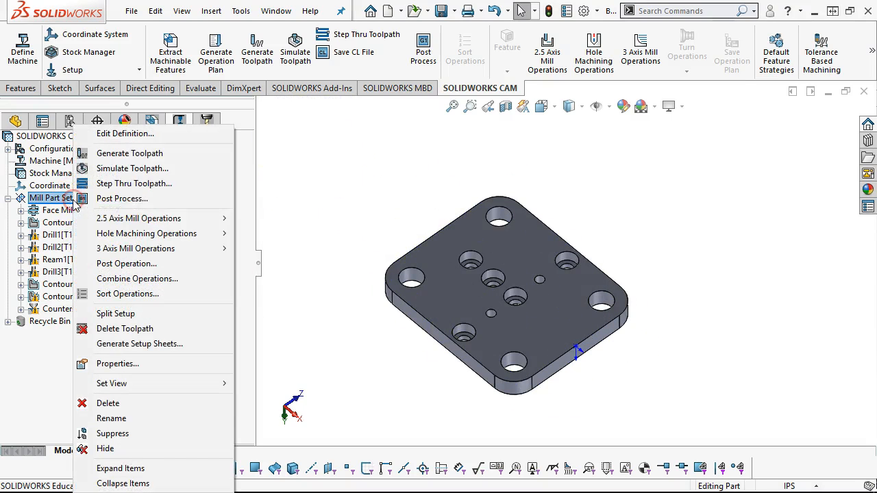
click(121, 198)
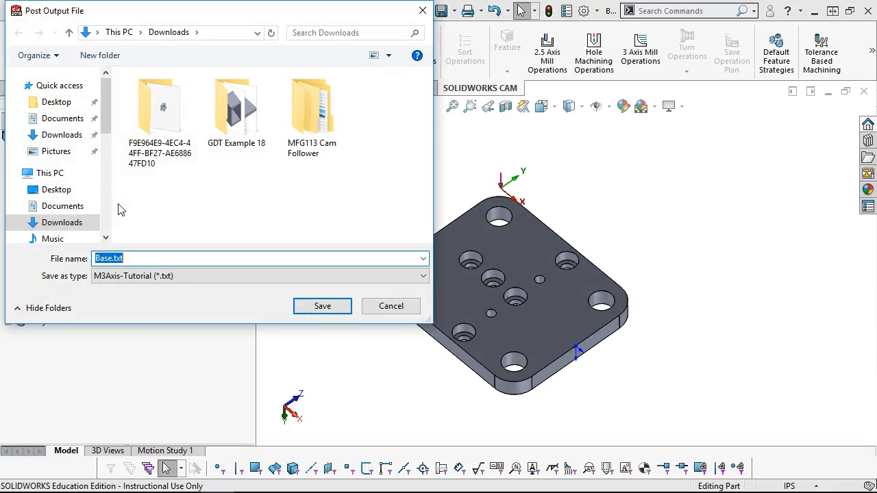
click(310, 304)
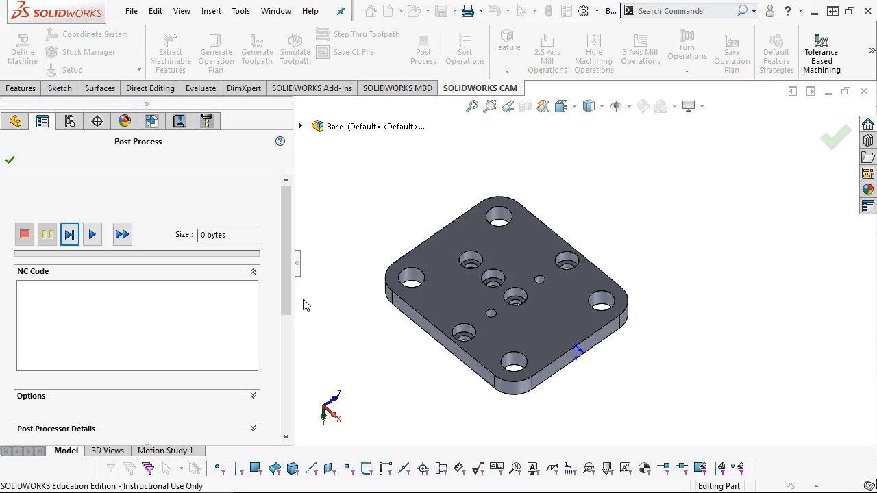
drag(290, 262, 290, 273)
click(93, 208)
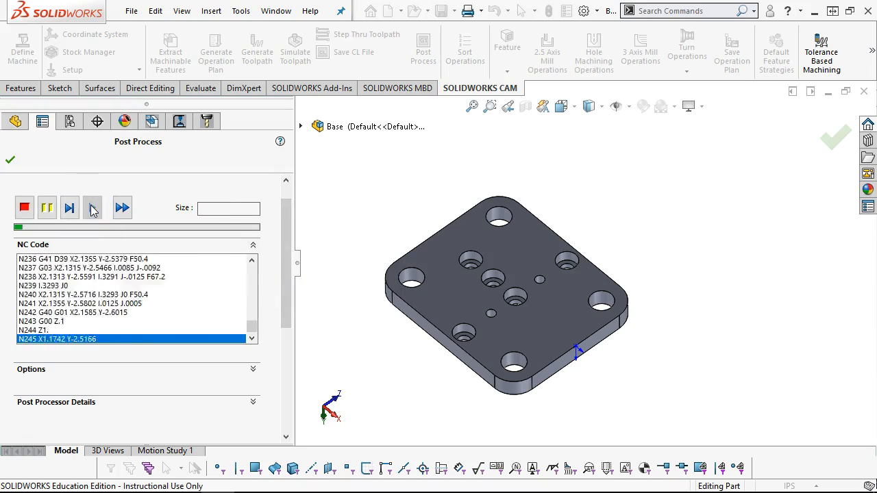
Review the generated NC code, going from the tool list back to the start of the program.
click(135, 291)
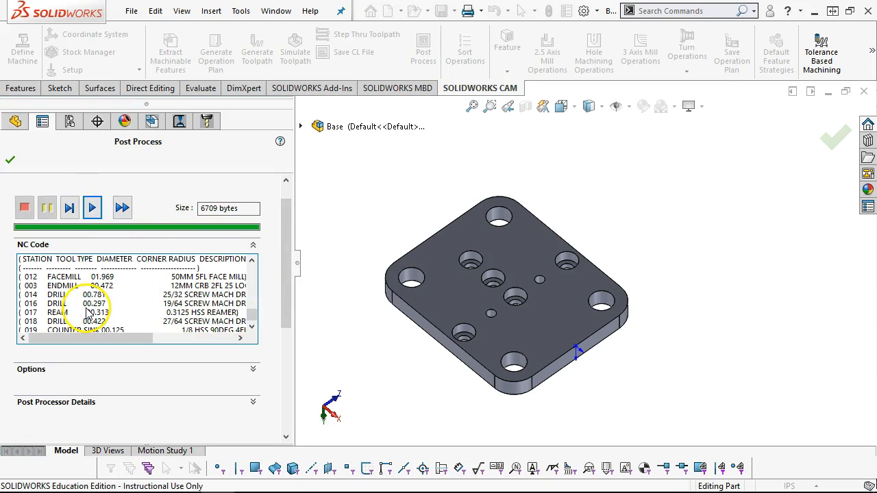
drag(252, 313, 255, 266)
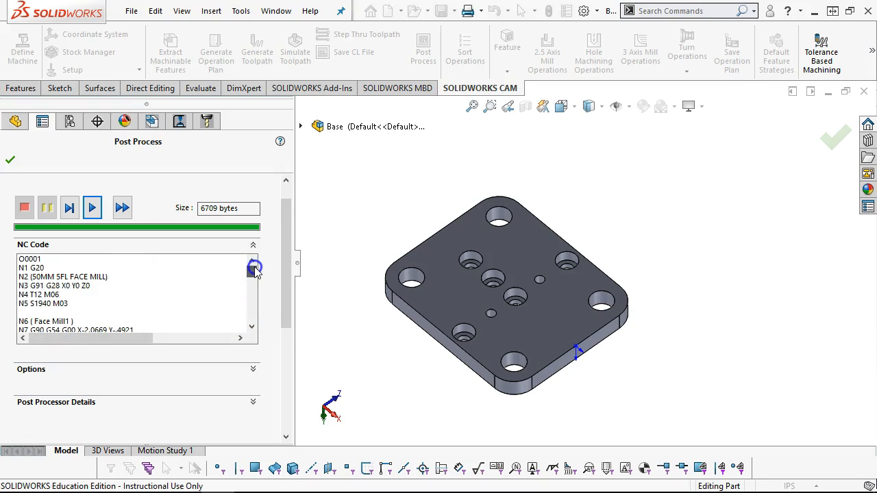
mouse_move(253, 270)
mouse_down()
mouse_move(256, 296)
mouse_move(256, 265)
mouse_up()
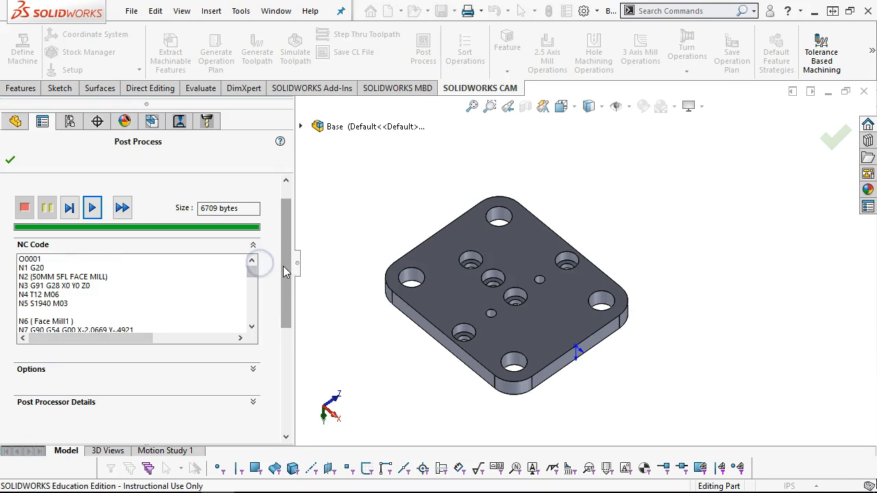
Inspect the full controller file path in the post processor details, and accept the completed post process.
click(253, 401)
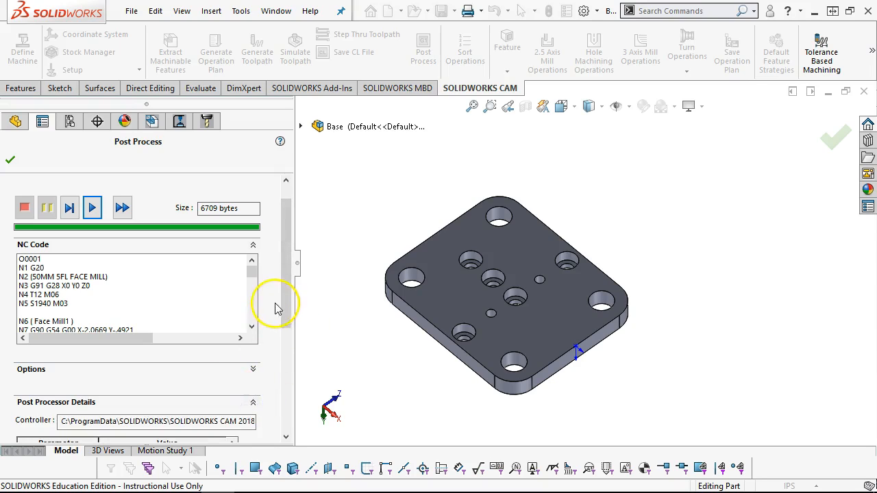
drag(220, 419, 264, 423)
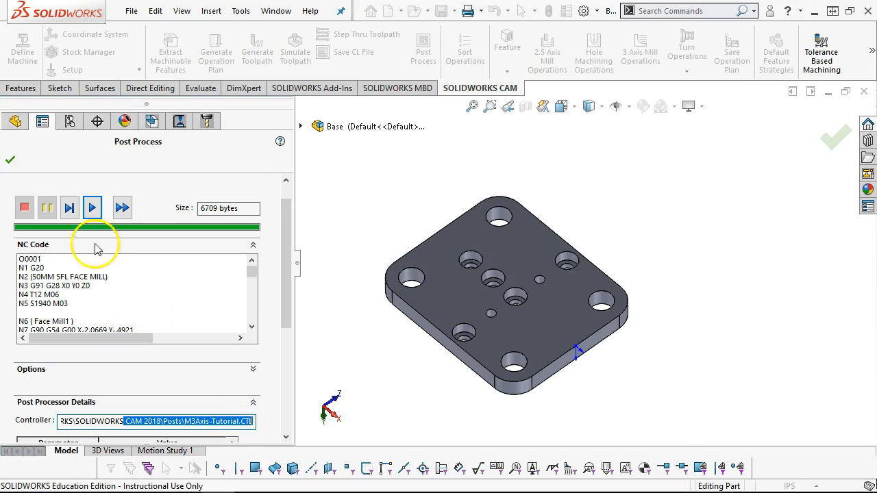
click(10, 161)
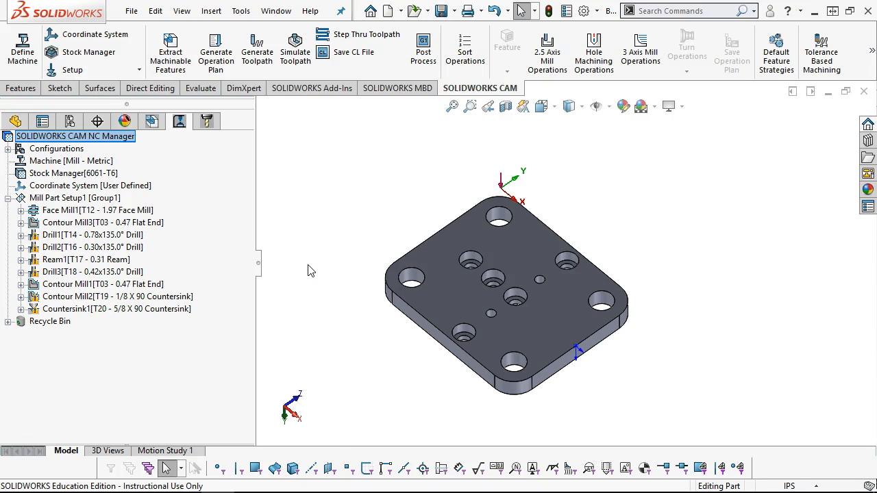
mouse_move(343, 303)
middle_down()
mouse_move(362, 254)
mouse_move(354, 300)
middle_up()
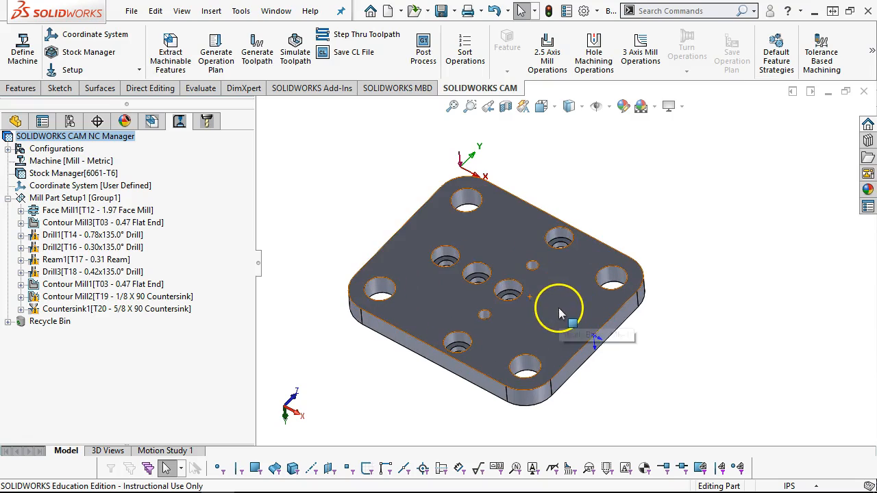